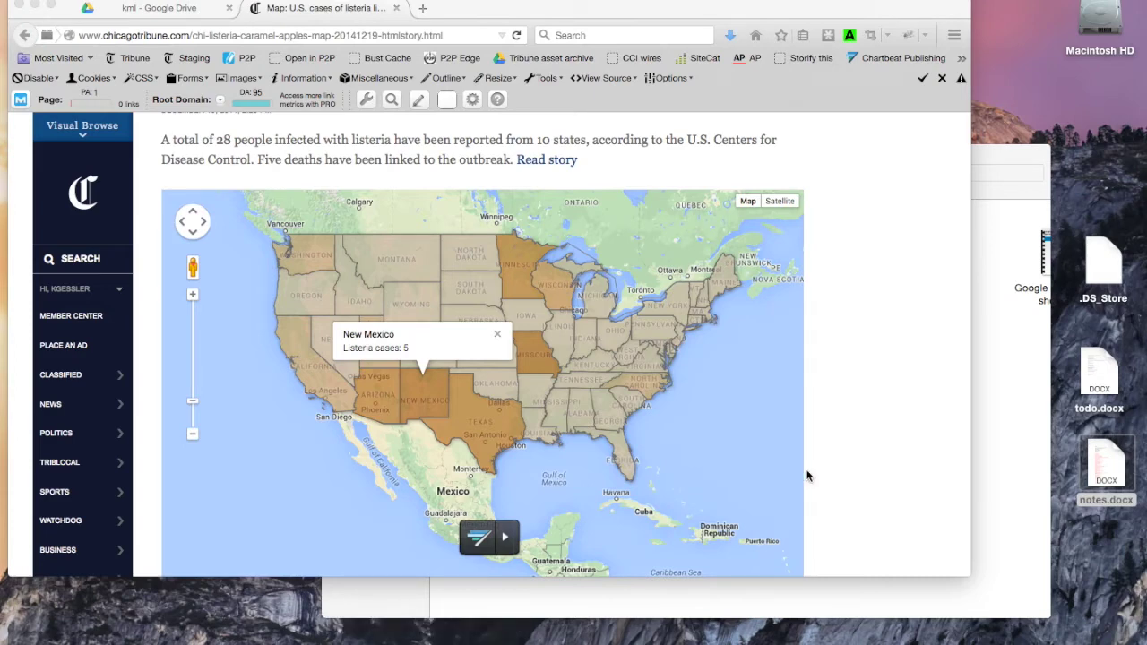
Open listeria-outbreak-cases-2014.csv from the Mapping folder and go through the listed state names
{"action": "left_click", "coordinate": [984, 406]}
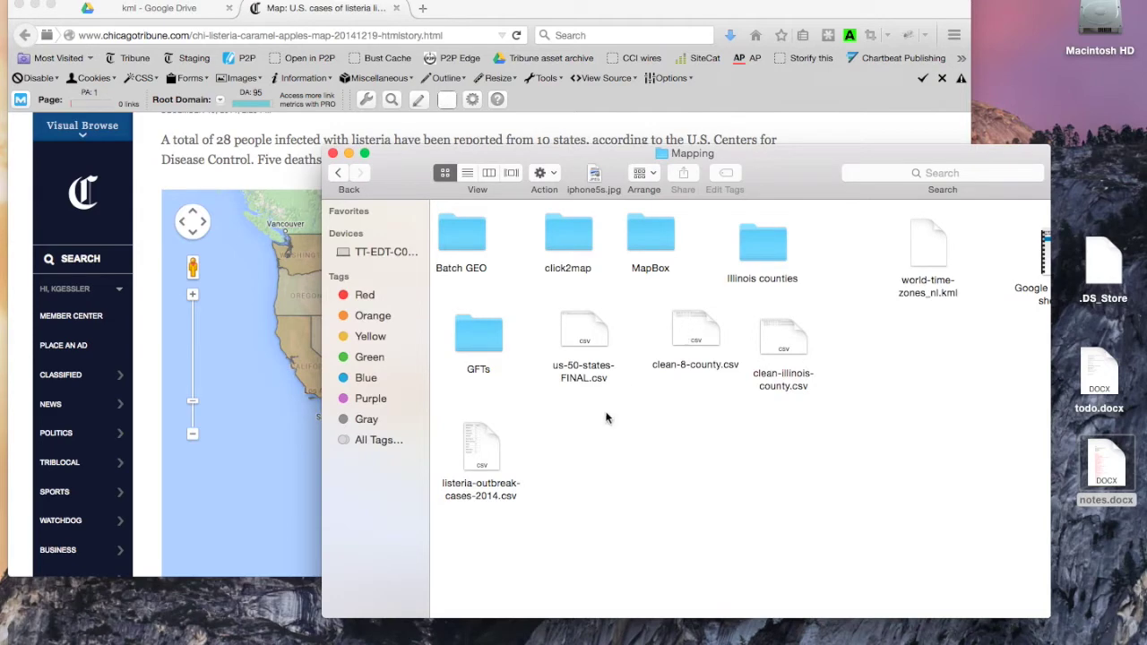
{"action": "double_click", "coordinate": [482, 441]}
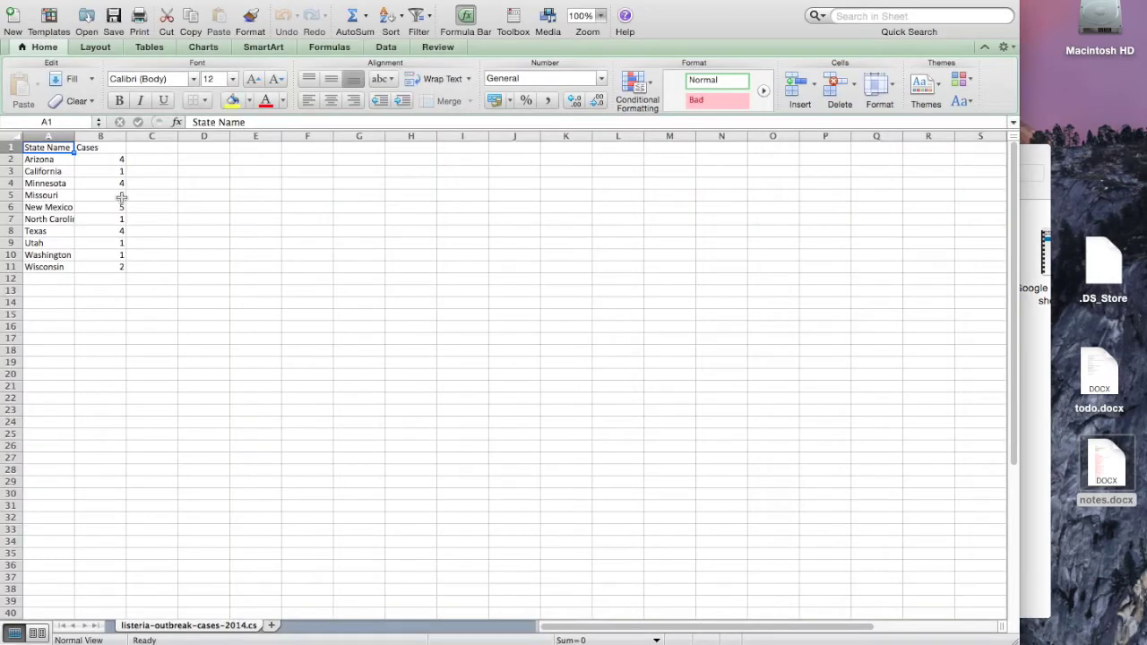
{"action": "left_click", "coordinate": [51, 166]}
{"action": "key", "text": "Up"}
{"action": "key", "text": "Up"}
{"action": "key", "text": "Down"}
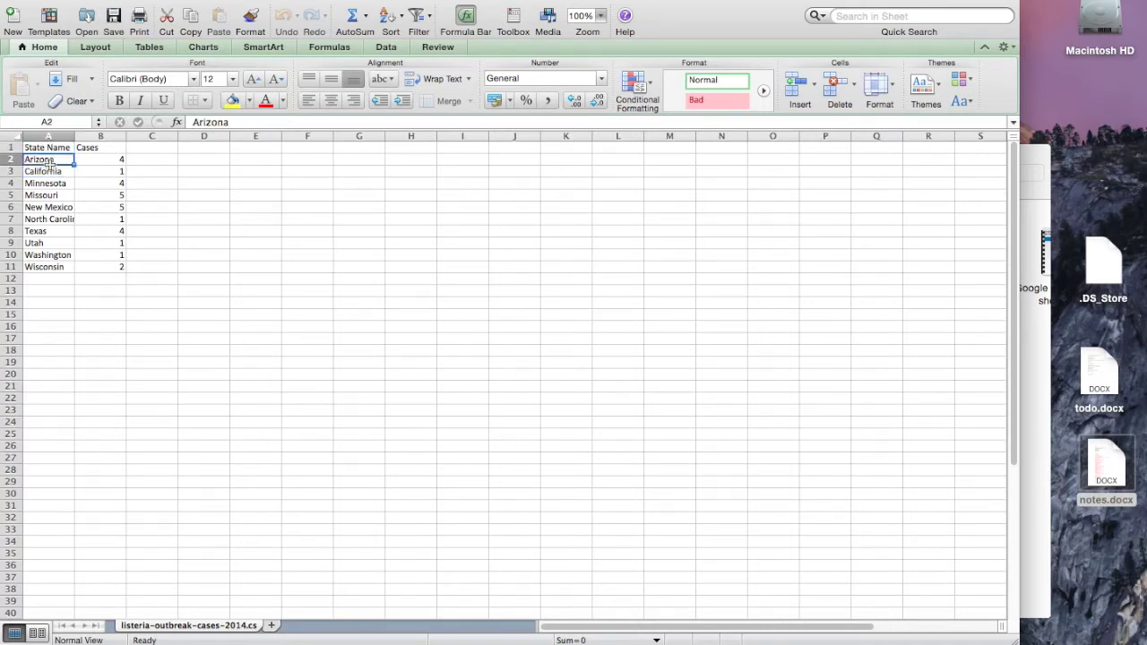
{"action": "key", "text": "Down"}
{"action": "key", "text": "Down"}
{"action": "key", "text": "Down"}
{"action": "key", "text": "Down"}
{"action": "key", "text": "Down"}
{"action": "key", "text": "Down"}
{"action": "key", "text": "Down"}
{"action": "key", "text": "Down"}
{"action": "key", "text": "Down"}
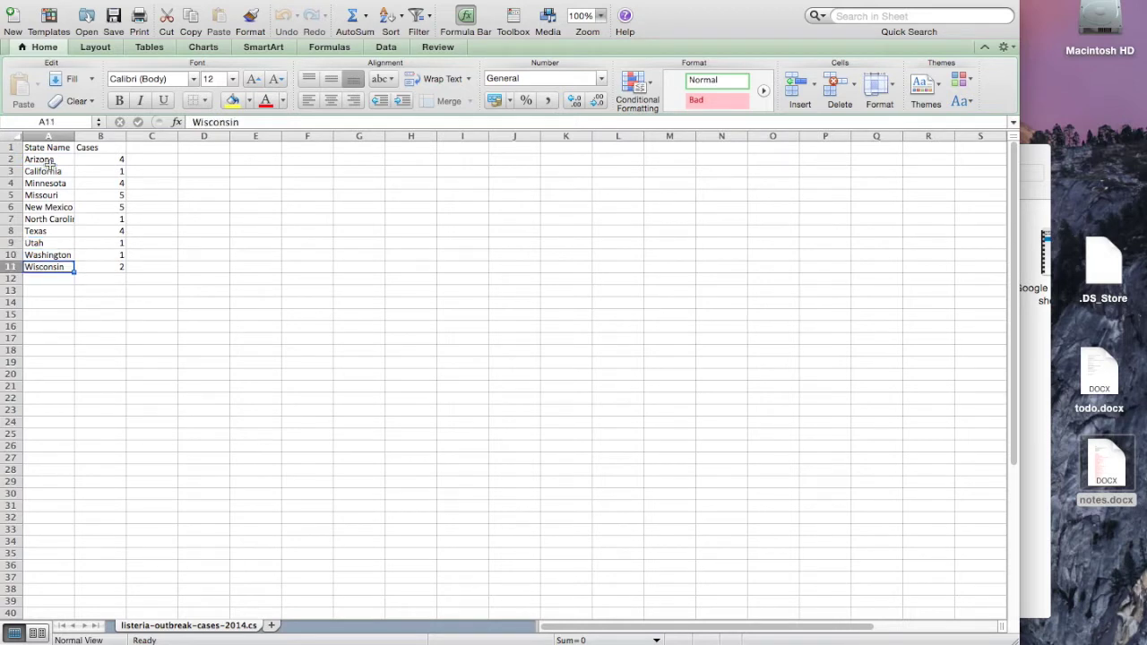
Review the case counts per state and the State Name and Cases headers in the listeria sheet
{"action": "key", "text": "Right"}
{"action": "key", "text": "Up"}
{"action": "key", "text": "Up"}
{"action": "key", "text": "Up"}
{"action": "key", "text": "Up"}
{"action": "key", "text": "Up"}
{"action": "key", "text": "Up"}
{"action": "key", "text": "Up"}
{"action": "key", "text": "Up"}
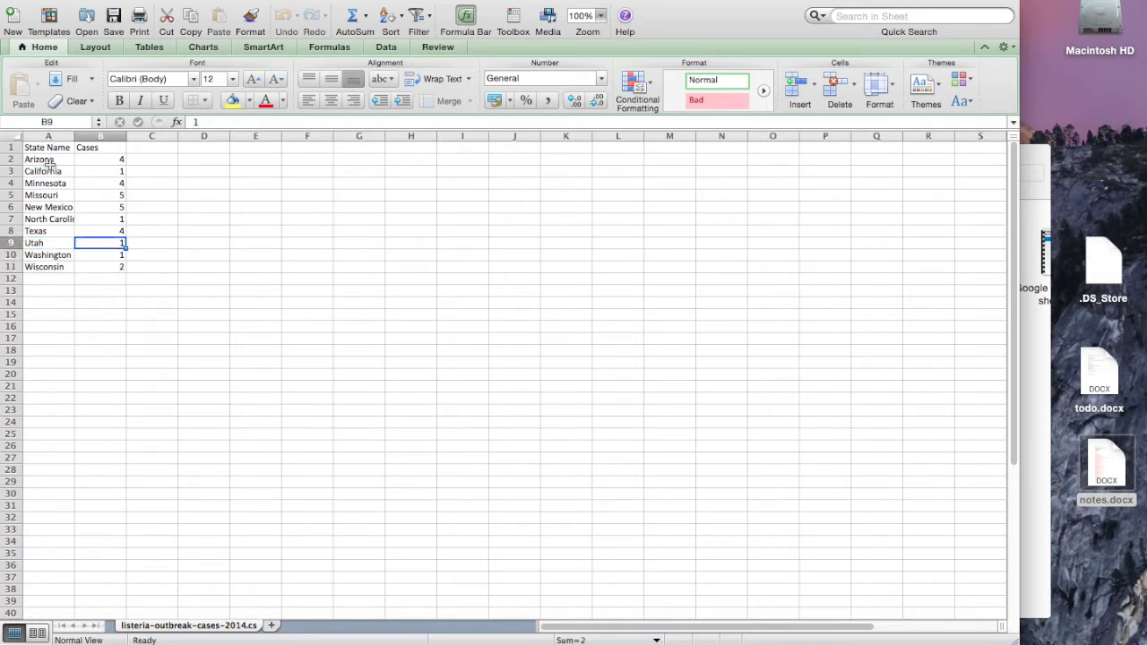
{"action": "key", "text": "Up"}
{"action": "key", "text": "Up"}
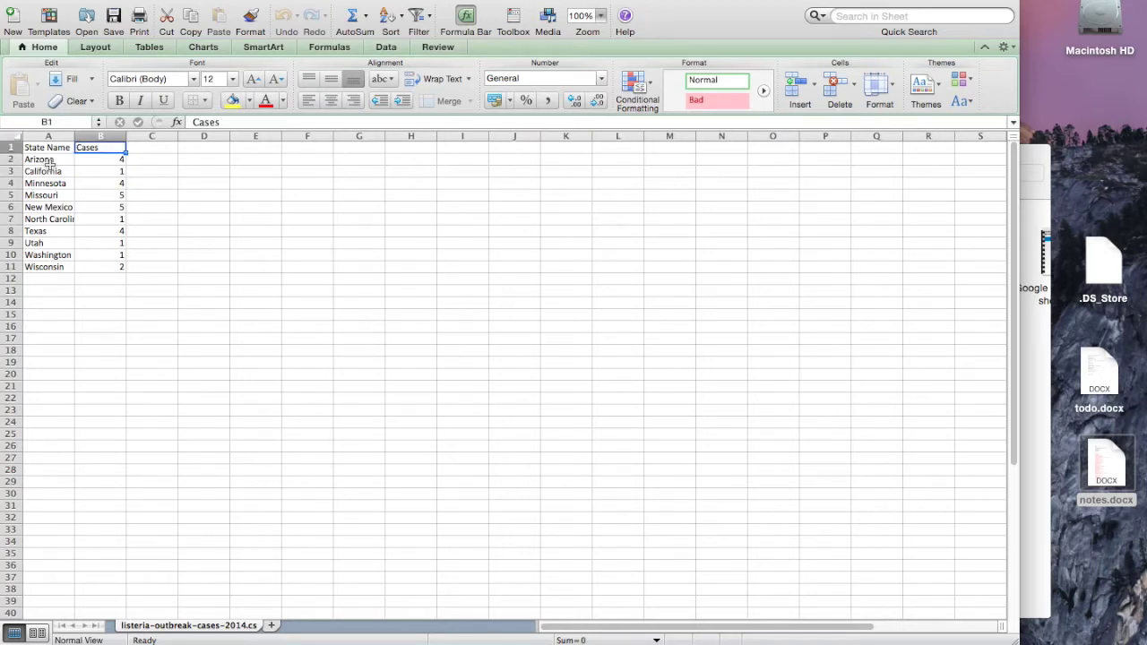
{"action": "key", "text": "Left"}
{"action": "key", "text": "Down"}
{"action": "key", "text": "Up"}
{"action": "key", "text": "Right"}
Open us-50-states-FINAL.csv from the Mapping folder, examine the boundary coordinates in its geometry column, and close the file
{"action": "left_click", "coordinate": [1036, 158]}
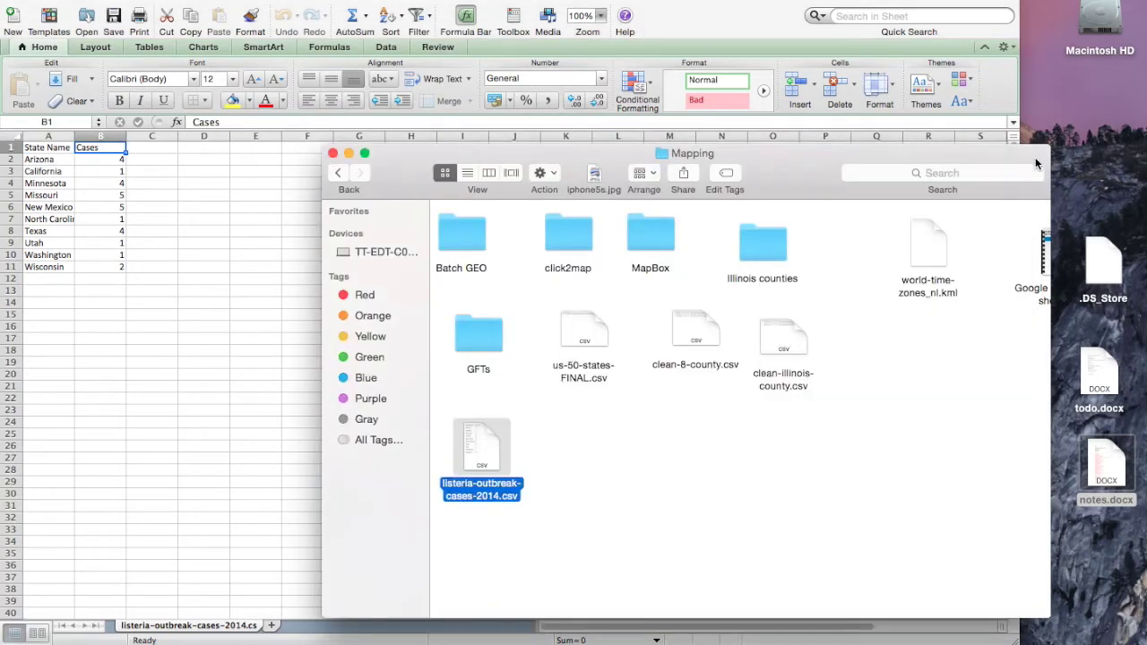
{"action": "left_click", "coordinate": [579, 325]}
{"action": "double_click", "coordinate": [579, 325]}
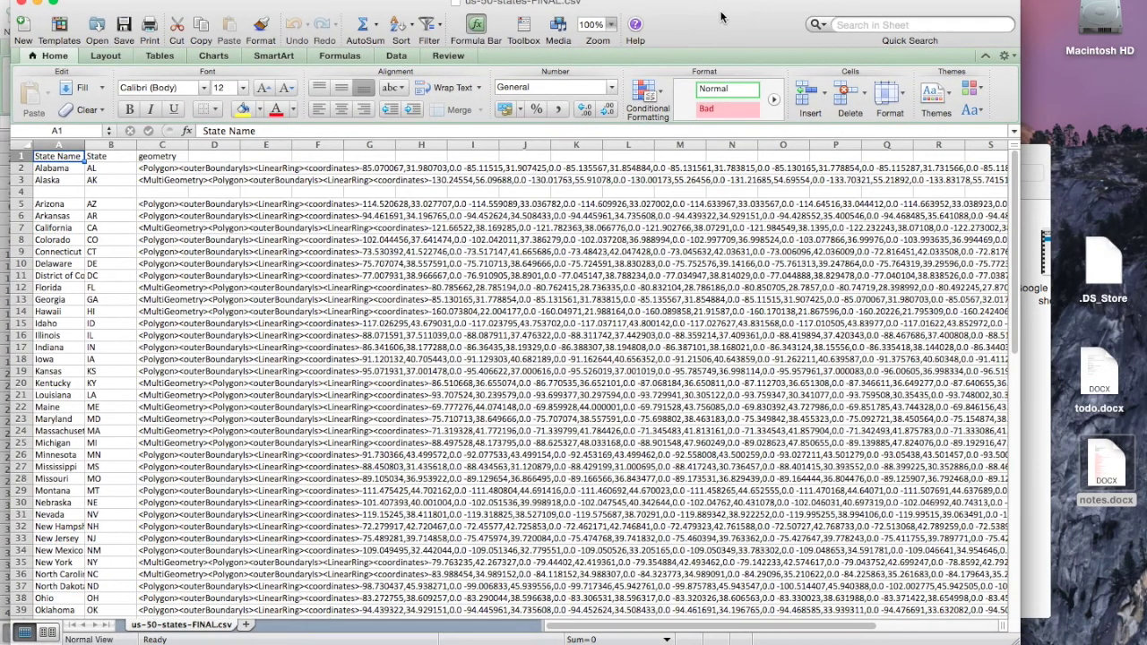
{"action": "left_click_drag", "start_coordinate": [721, 16], "coordinate": [761, 17]}
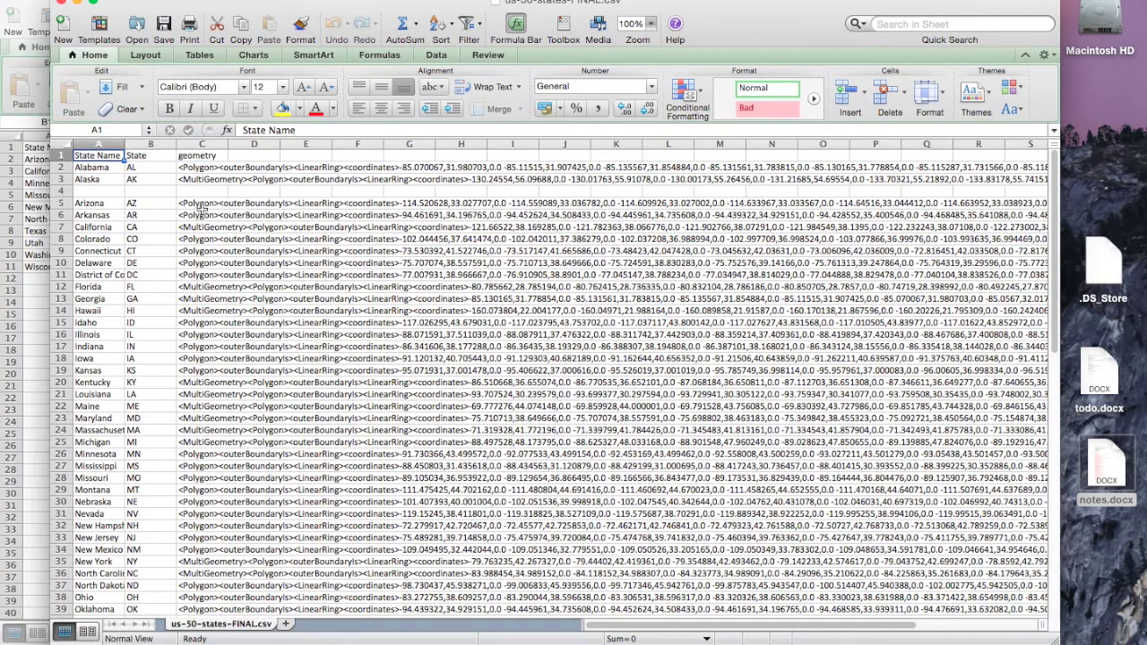
{"action": "left_click", "coordinate": [203, 168]}
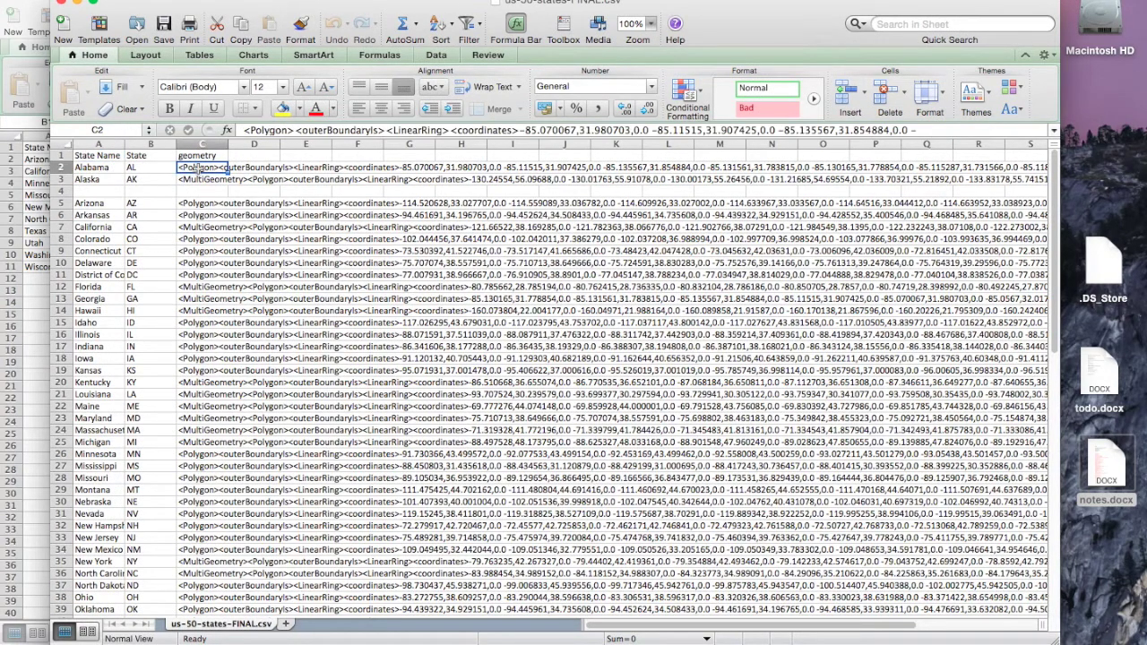
{"action": "key", "text": "Down"}
{"action": "key", "text": "Down"}
{"action": "key", "text": "Down"}
{"action": "key", "text": "Down"}
{"action": "key", "text": "Down"}
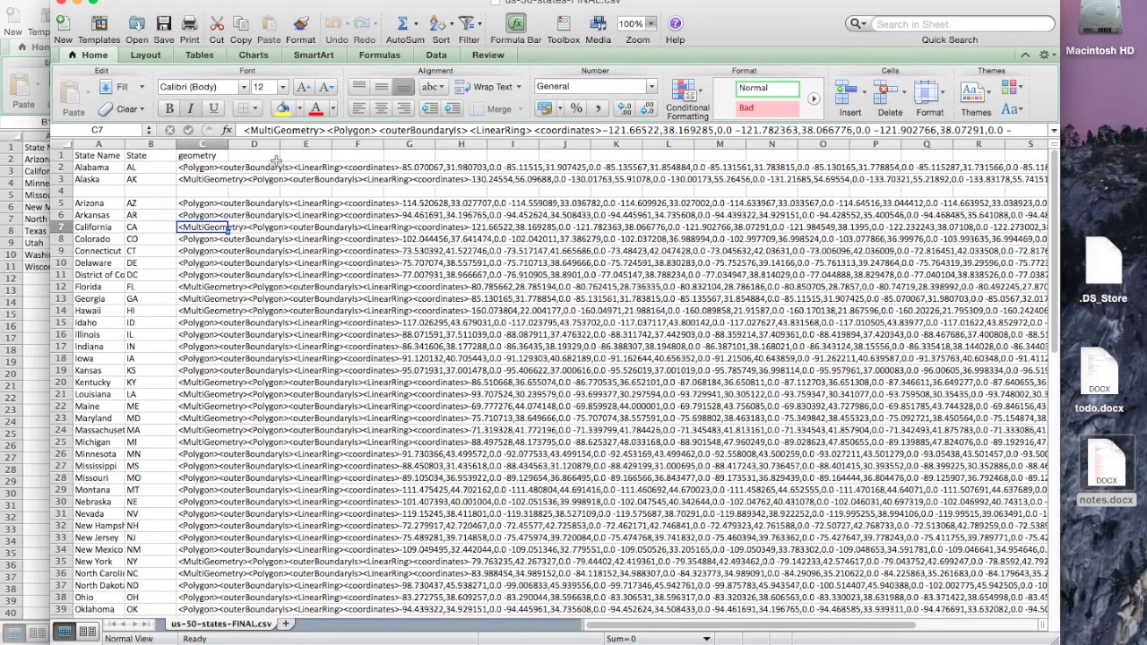
{"action": "left_click", "coordinate": [60, 3]}
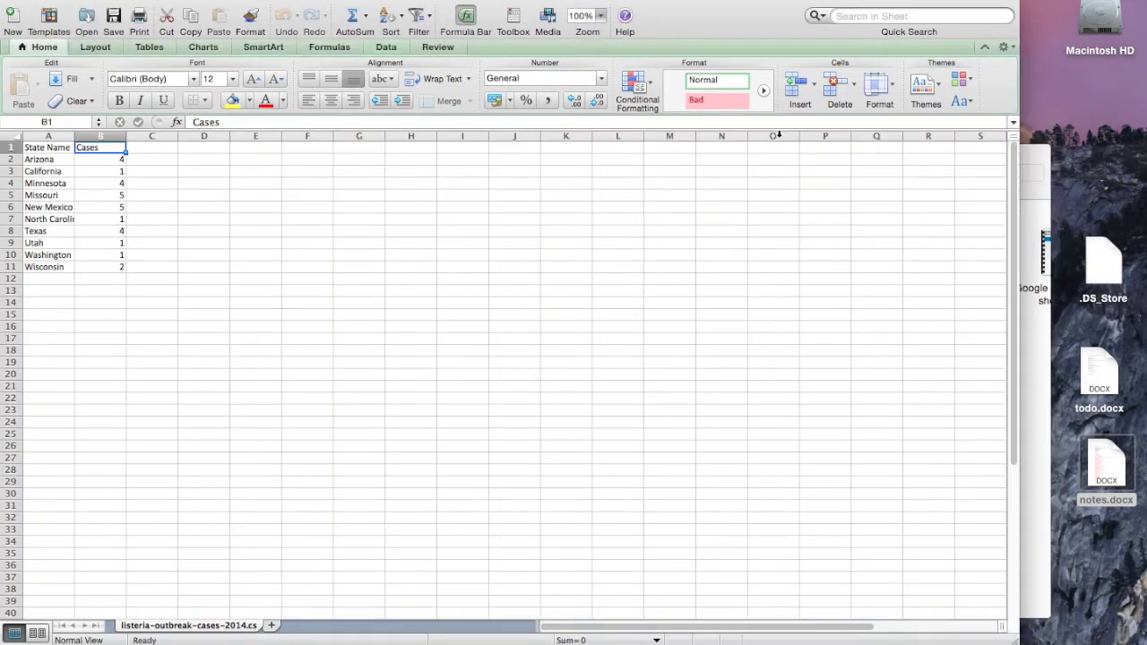
Duplicate us-50-states-FINAL.csv in the Mapping folder and open the copy alongside the listeria sheet
{"action": "left_click", "coordinate": [1042, 160]}
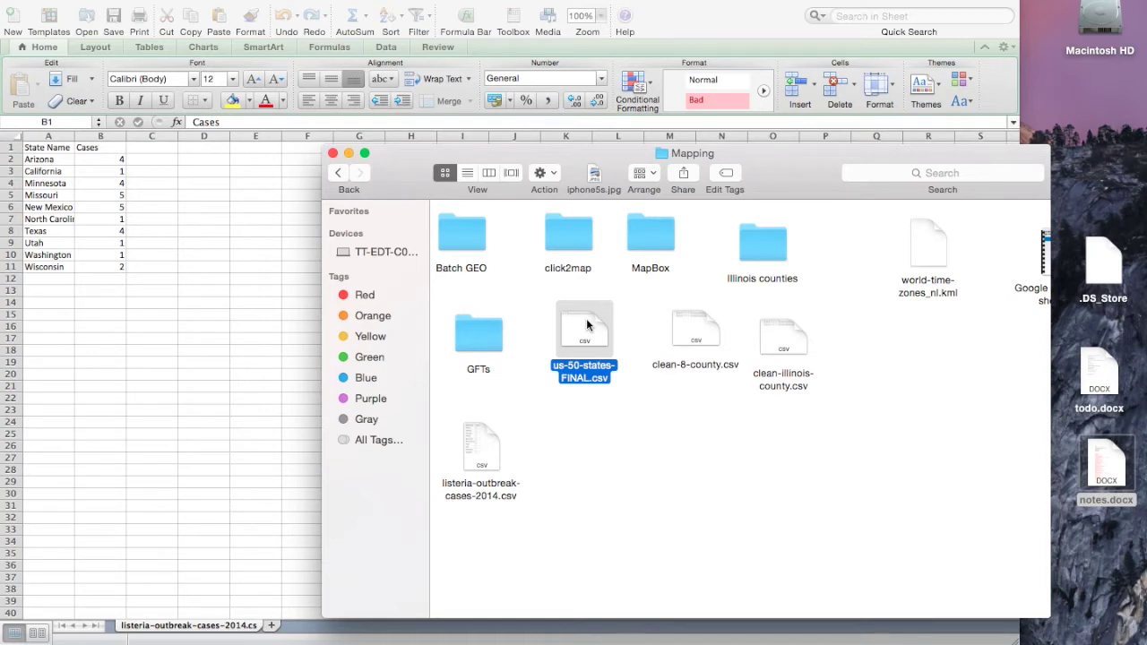
{"action": "left_click_drag", "start_coordinate": [586, 323], "coordinate": [611, 434], "text": "alt"}
{"action": "double_click", "coordinate": [597, 426]}
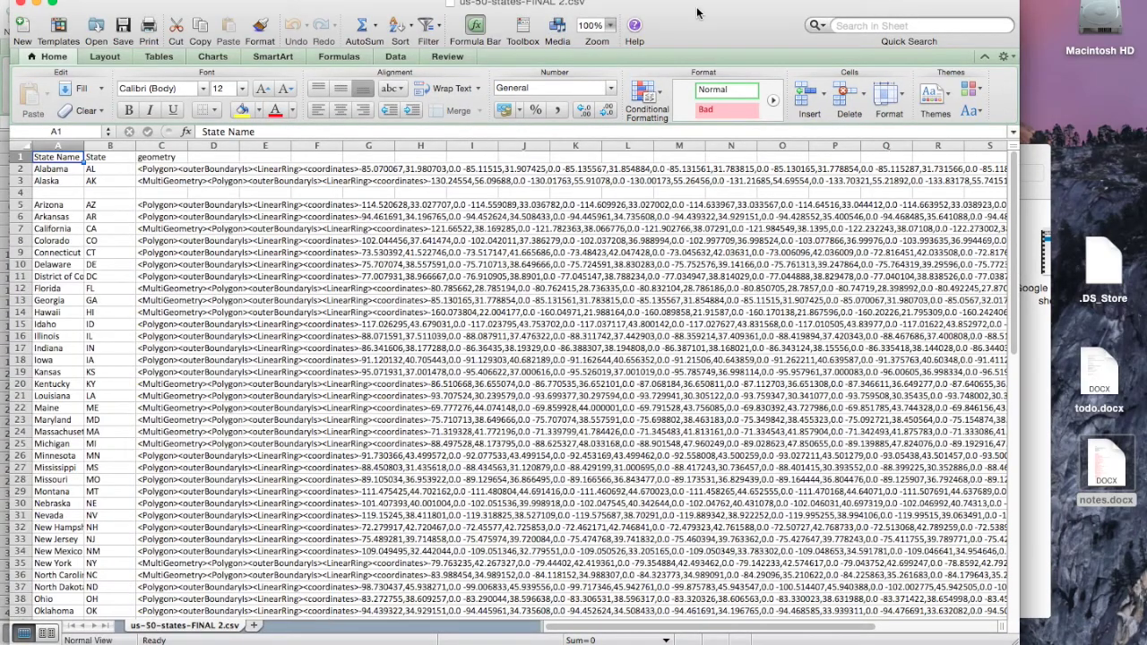
{"action": "left_click_drag", "start_coordinate": [700, 14], "coordinate": [824, 9]}
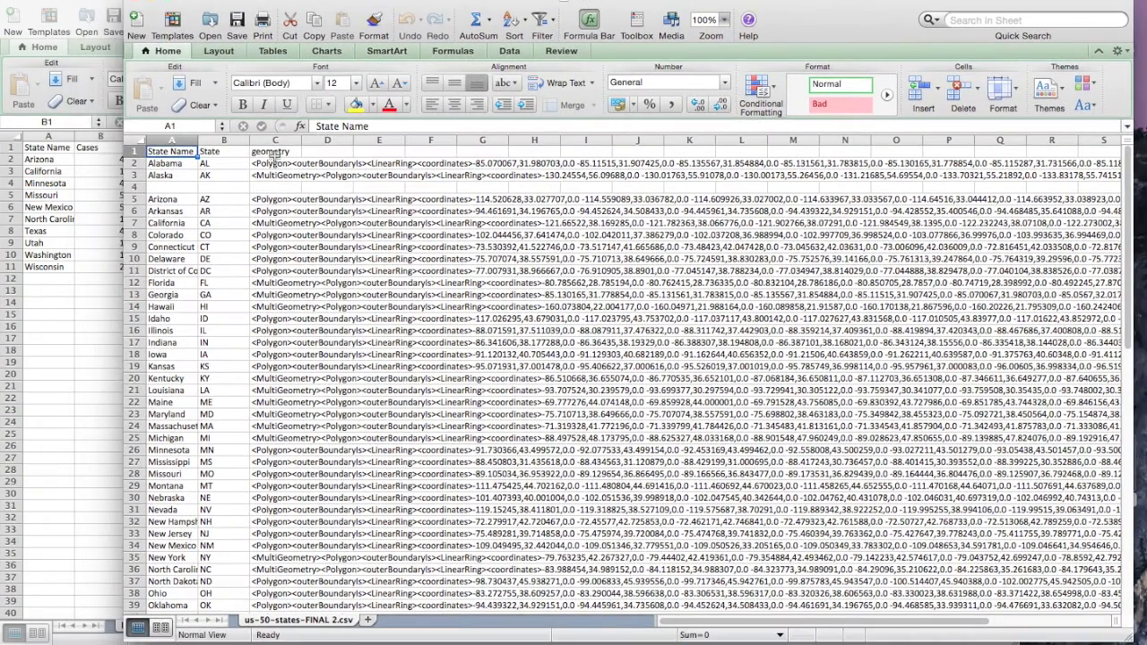
Insert a new column before geometry in the copied states sheet and give it the header Cases
{"action": "left_click", "coordinate": [270, 150]}
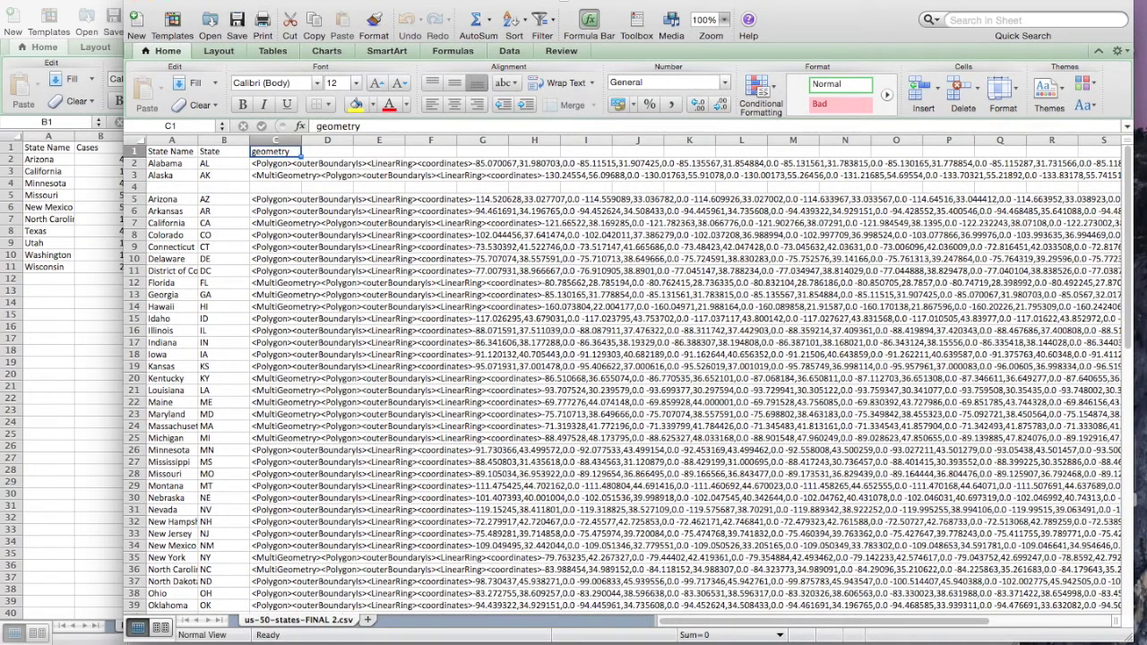
{"action": "left_click", "coordinate": [223, 3]}
{"action": "left_click", "coordinate": [226, 23]}
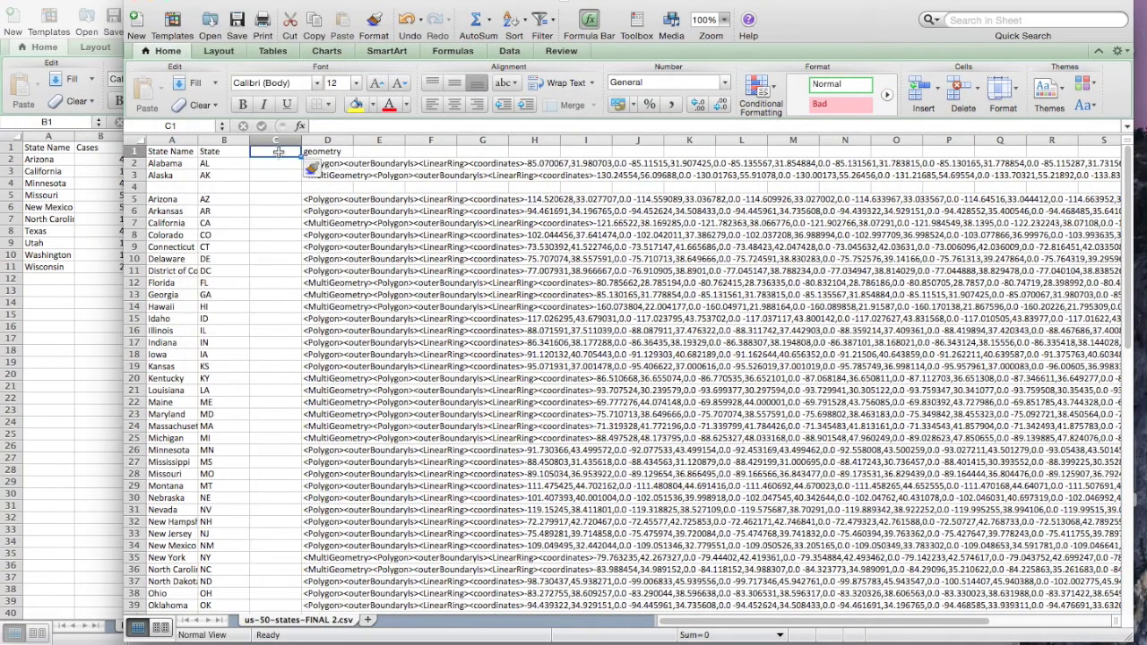
{"action": "type", "text": "Cases"}
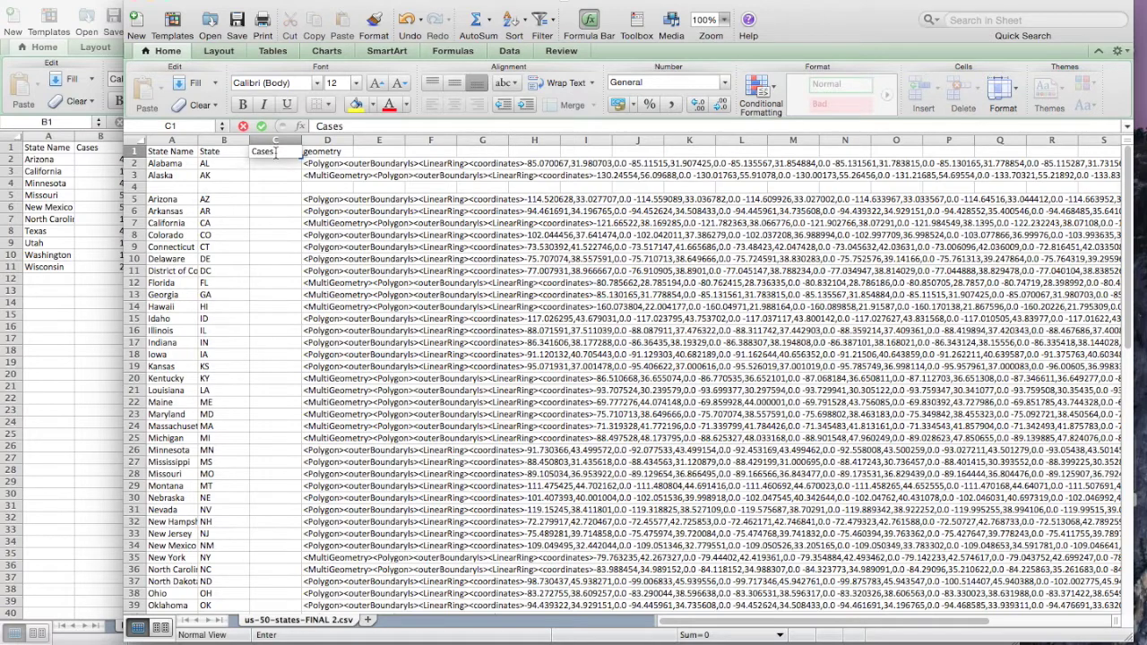
{"action": "key", "text": "Return"}
Enter 0 as Alabama's case count and fill it down the Cases column for all the states
{"action": "type", "text": "0"}
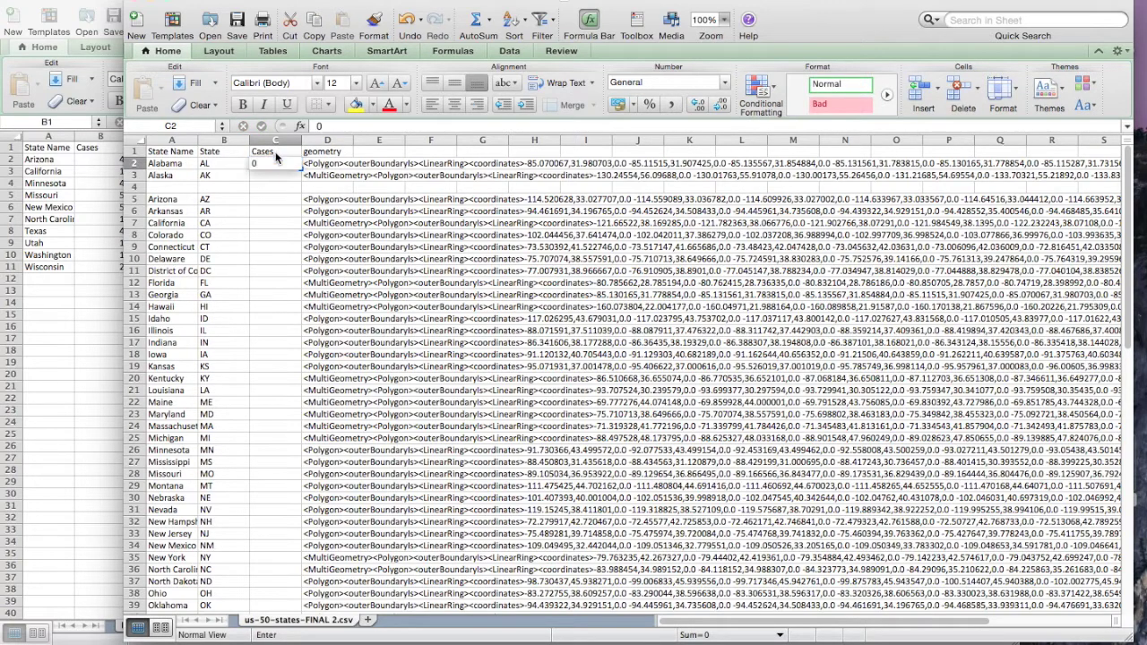
{"action": "key", "text": "Return"}
{"action": "left_click", "coordinate": [285, 163]}
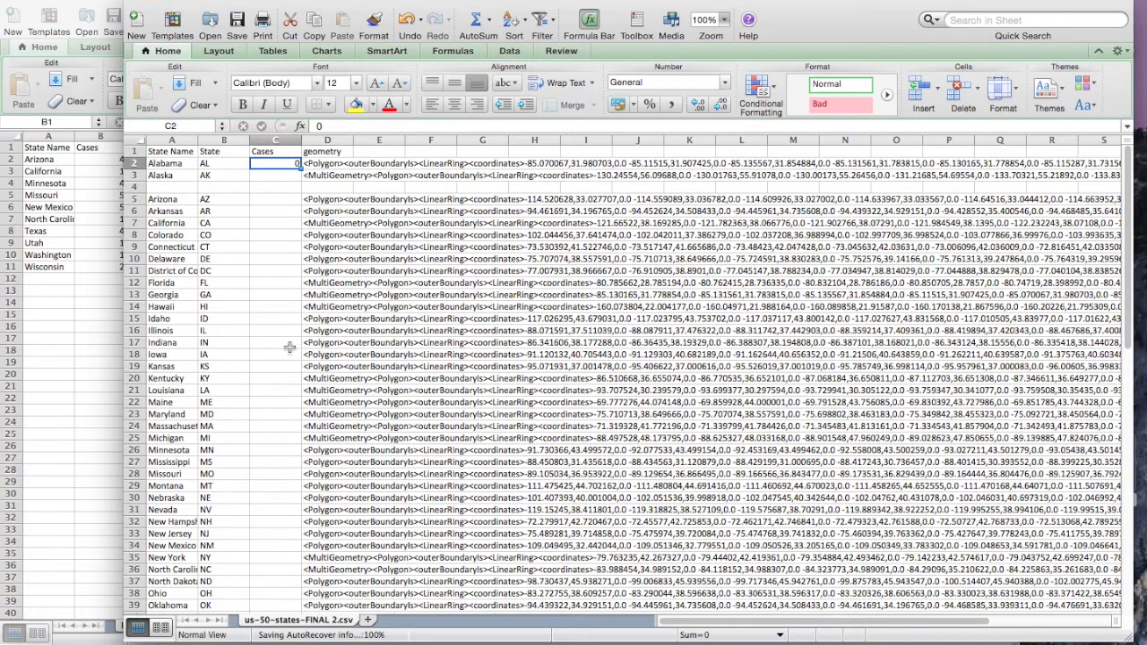
{"action": "left_click", "coordinate": [285, 175]}
{"action": "left_click", "coordinate": [291, 163]}
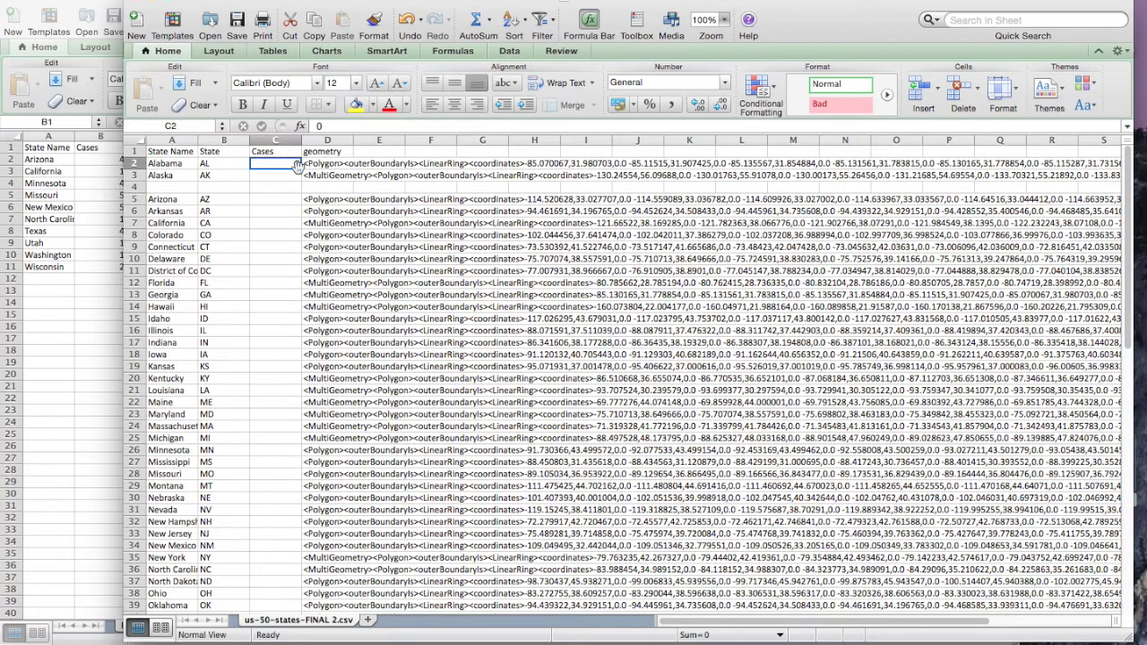
{"action": "left_click_drag", "start_coordinate": [301, 169], "coordinate": [288, 325]}
{"action": "scroll", "coordinate": [300, 404], "scroll_direction": "up", "scroll_amount": 10}
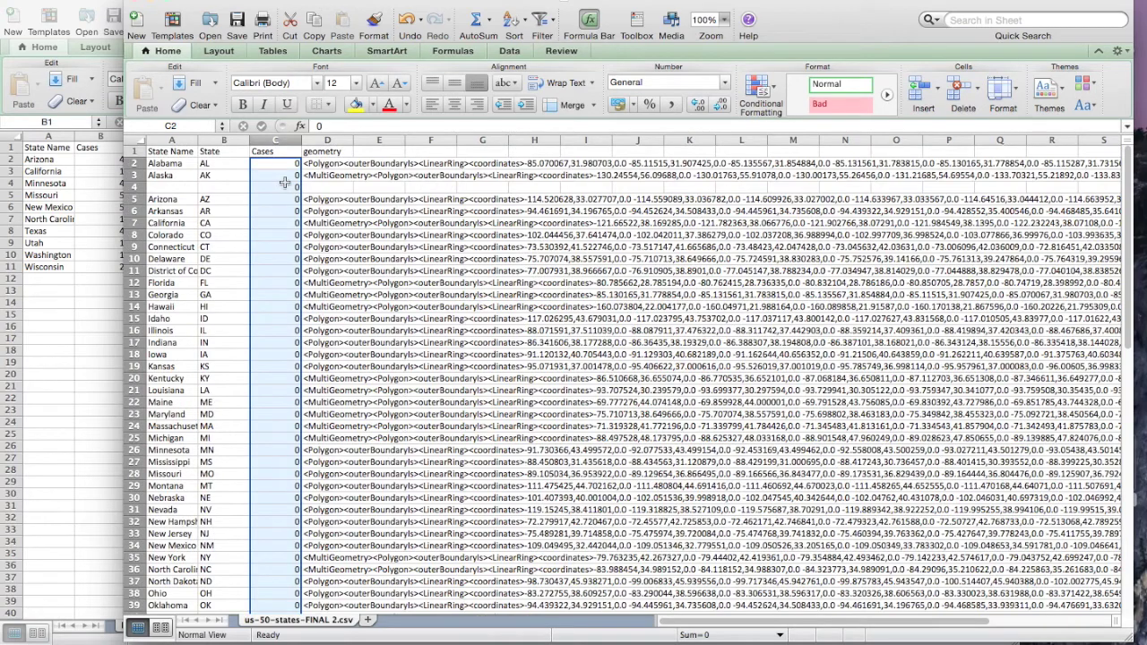
{"action": "left_click", "coordinate": [284, 166]}
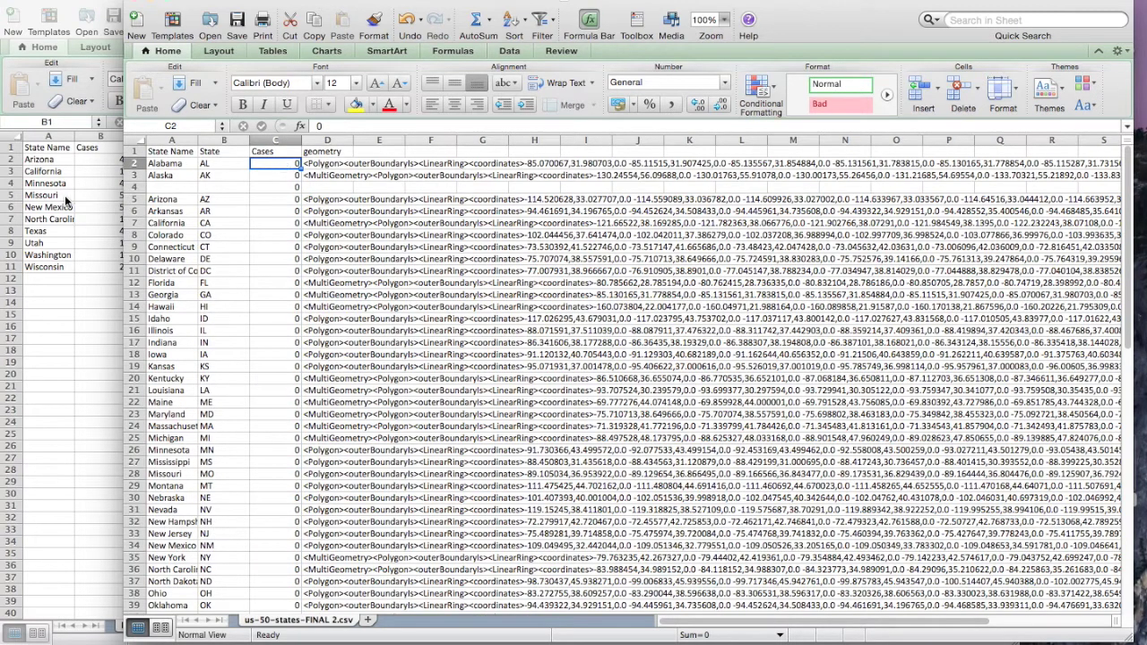
Uncover the listeria case counts beside the states sheet and set Cases to 4 for Arizona and 1 for California
{"action": "left_click_drag", "start_coordinate": [466, 4], "coordinate": [566, 9]}
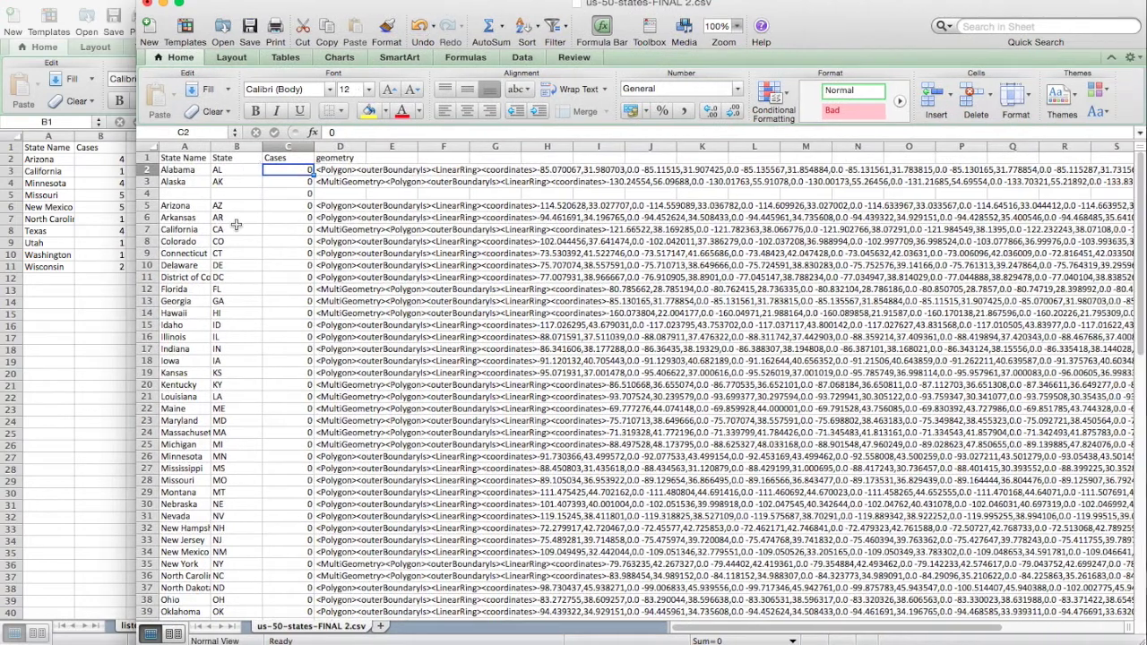
{"action": "left_click", "coordinate": [268, 205]}
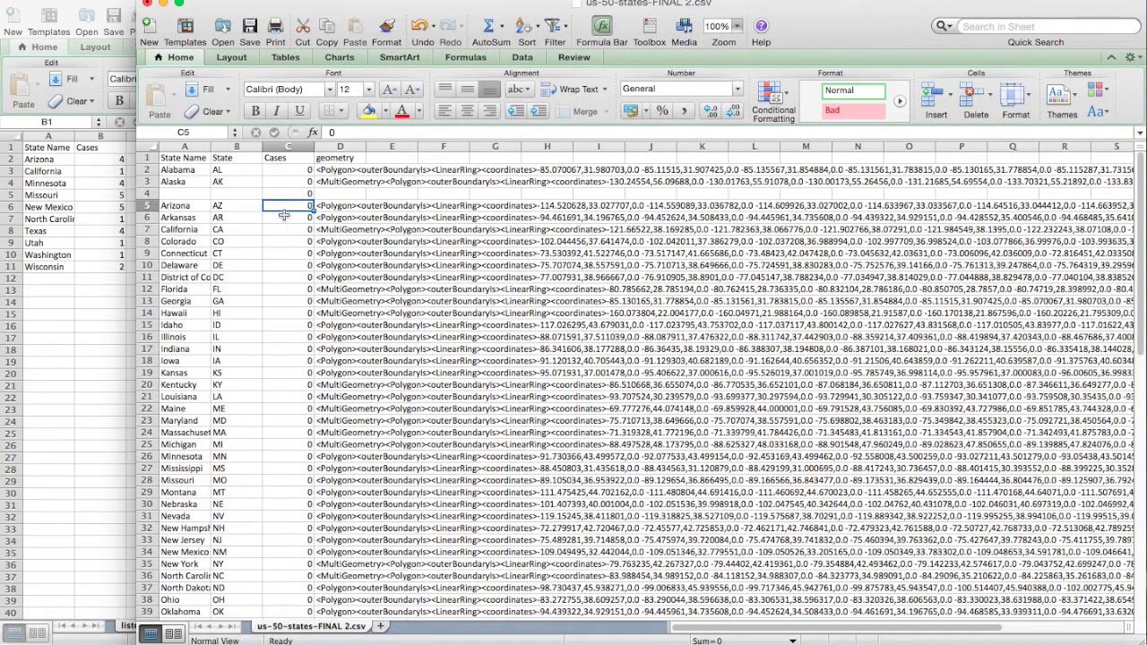
{"action": "type", "text": "4"}
{"action": "key", "text": "Return"}
{"action": "key", "text": "Return"}
{"action": "key", "text": "Return"}
{"action": "key", "text": "Up"}
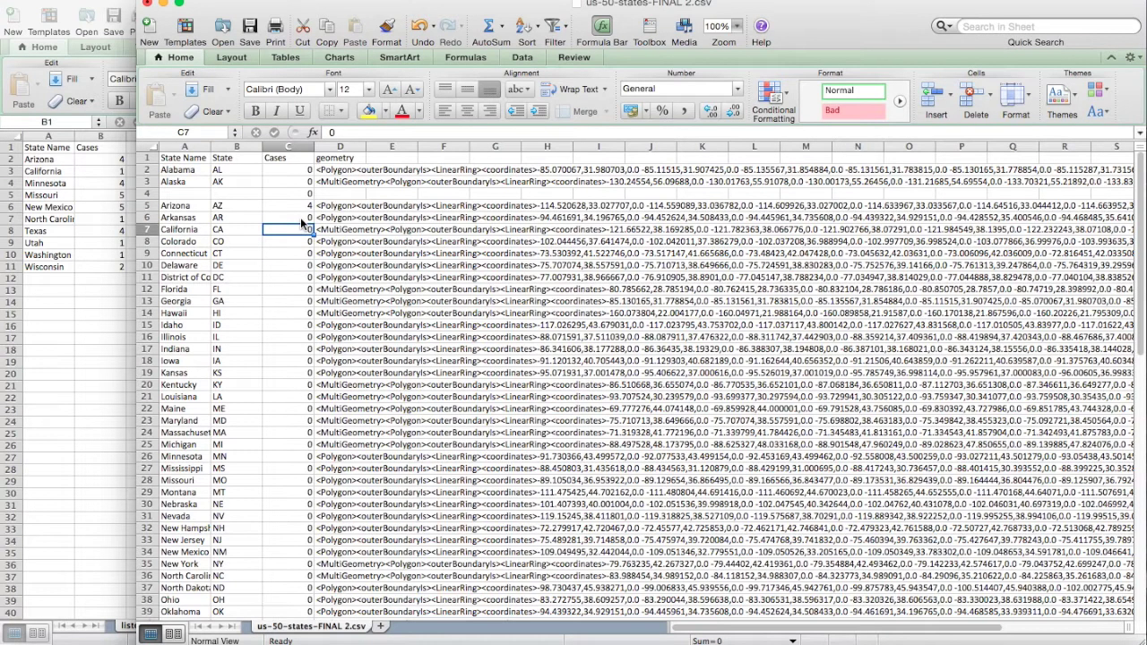
{"action": "type", "text": "1"}
{"action": "key", "text": "Return"}
Set Cases to 4 for Minnesota and 5 for Missouri in the states sheet
{"action": "key", "text": "Return"}
{"action": "key", "text": "Down"}
{"action": "key", "text": "Down"}
{"action": "key", "text": "Down"}
{"action": "key", "text": "Down"}
{"action": "key", "text": "Down"}
{"action": "key", "text": "Down"}
{"action": "key", "text": "Down"}
{"action": "key", "text": "Down"}
{"action": "key", "text": "Down"}
{"action": "key", "text": "Down"}
{"action": "key", "text": "Down"}
{"action": "key", "text": "Down"}
{"action": "key", "text": "Down"}
{"action": "key", "text": "Down"}
{"action": "key", "text": "Down"}
{"action": "key", "text": "Down"}
{"action": "key", "text": "Down"}
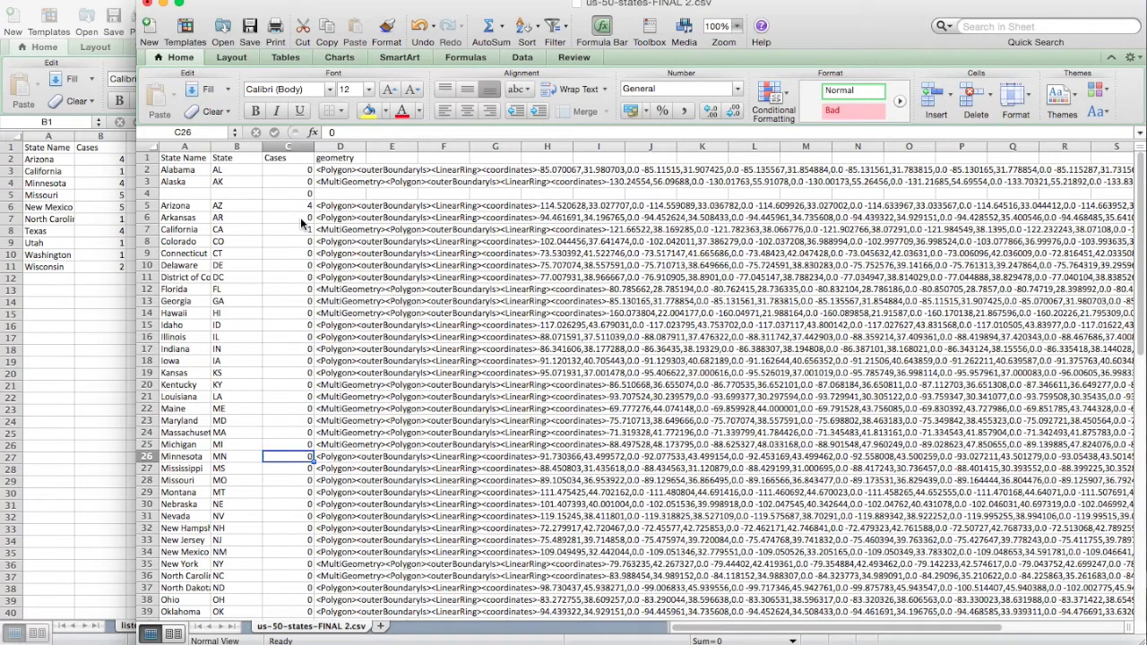
{"action": "type", "text": "4"}
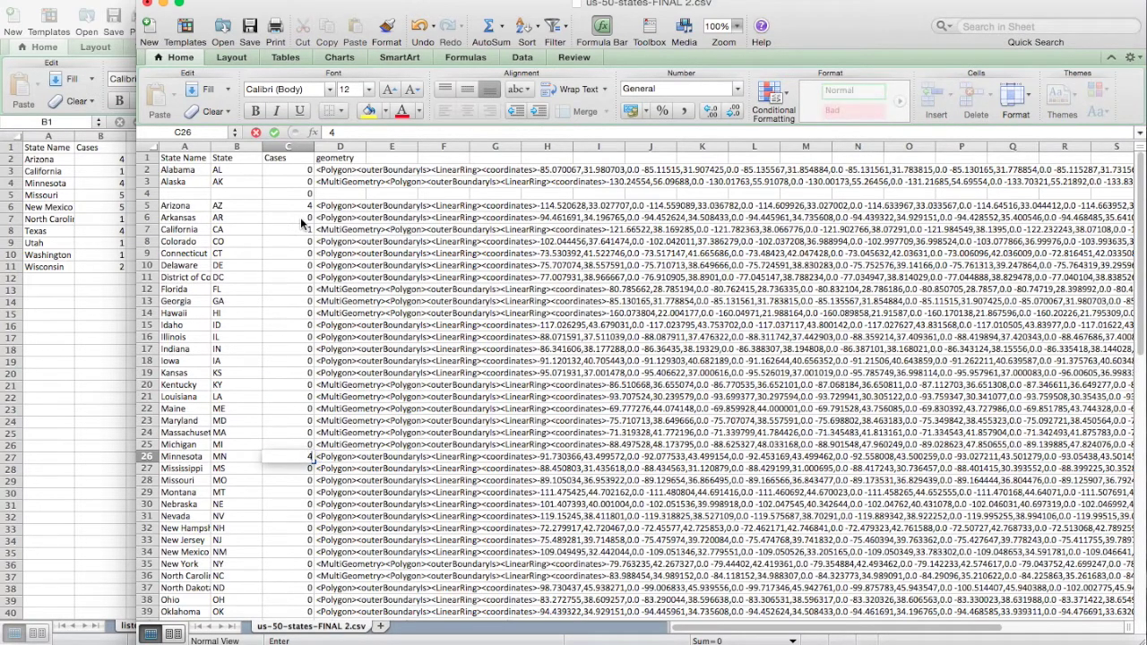
{"action": "key", "text": "Return"}
{"action": "key", "text": "Down"}
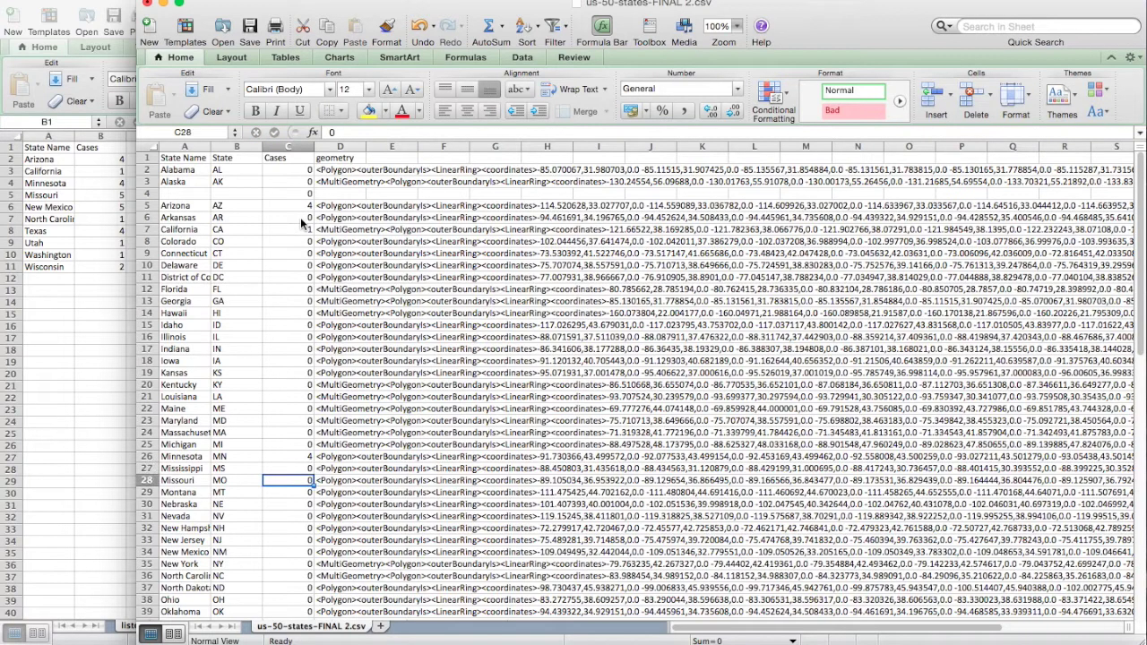
{"action": "type", "text": "5"}
{"action": "key", "text": "Return"}
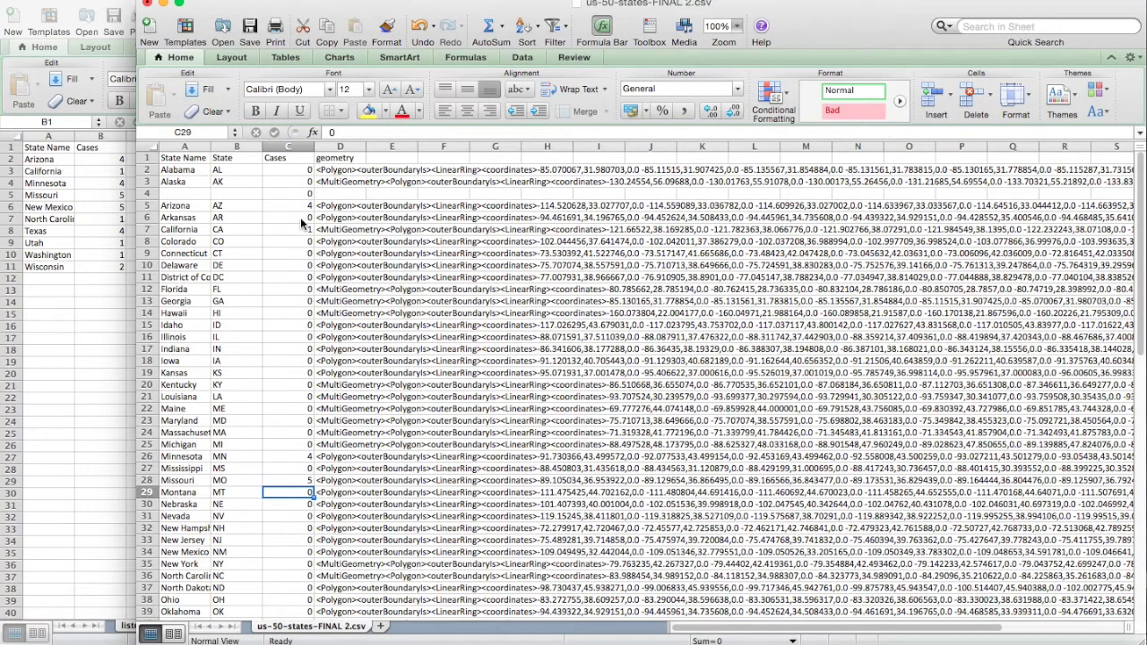
Set Cases to 5 for New Mexico and 1 for North Carolina in the states sheet
{"action": "key", "text": "Down"}
{"action": "key", "text": "Down"}
{"action": "key", "text": "Down"}
{"action": "key", "text": "Down"}
{"action": "key", "text": "Down"}
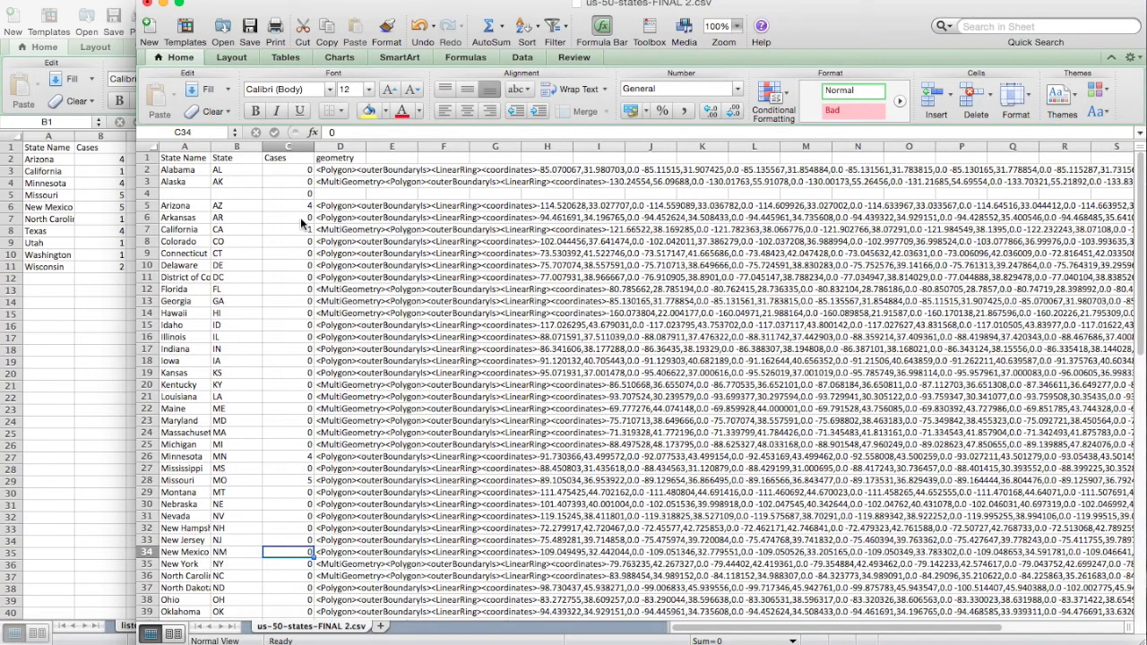
{"action": "type", "text": "5"}
{"action": "key", "text": "Return"}
{"action": "key", "text": "Return"}
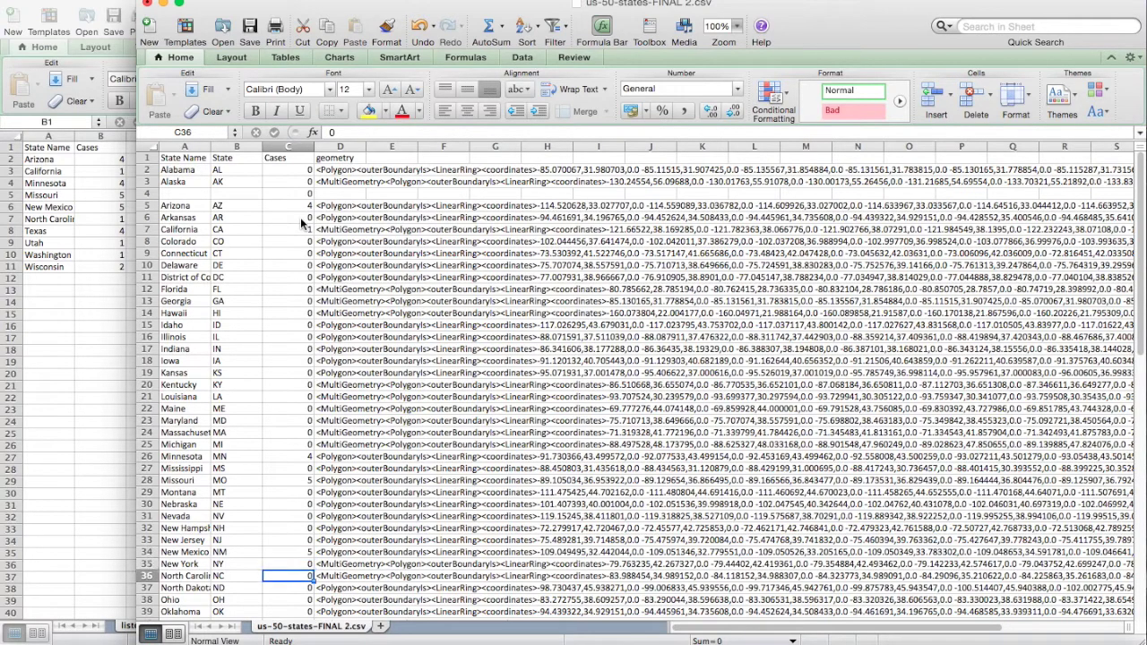
{"action": "type", "text": "1"}
{"action": "key", "text": "Return"}
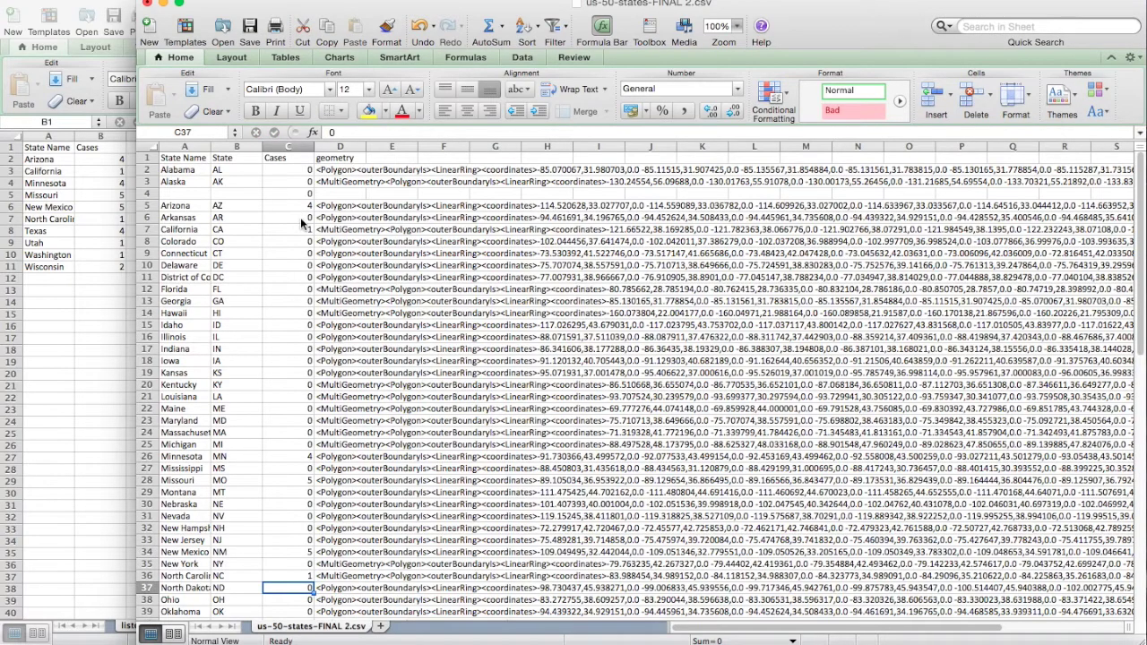
Set Cases to 4 for Texas in the states sheet
{"action": "key", "text": "Down"}
{"action": "key", "text": "Down"}
{"action": "key", "text": "Down"}
{"action": "key", "text": "Down"}
{"action": "key", "text": "Down"}
{"action": "key", "text": "Down"}
{"action": "key", "text": "Down"}
{"action": "key", "text": "Down"}
{"action": "key", "text": "Down"}
{"action": "key", "text": "Down"}
{"action": "key", "text": "Down"}
{"action": "key", "text": "Down"}
{"action": "key", "text": "Down"}
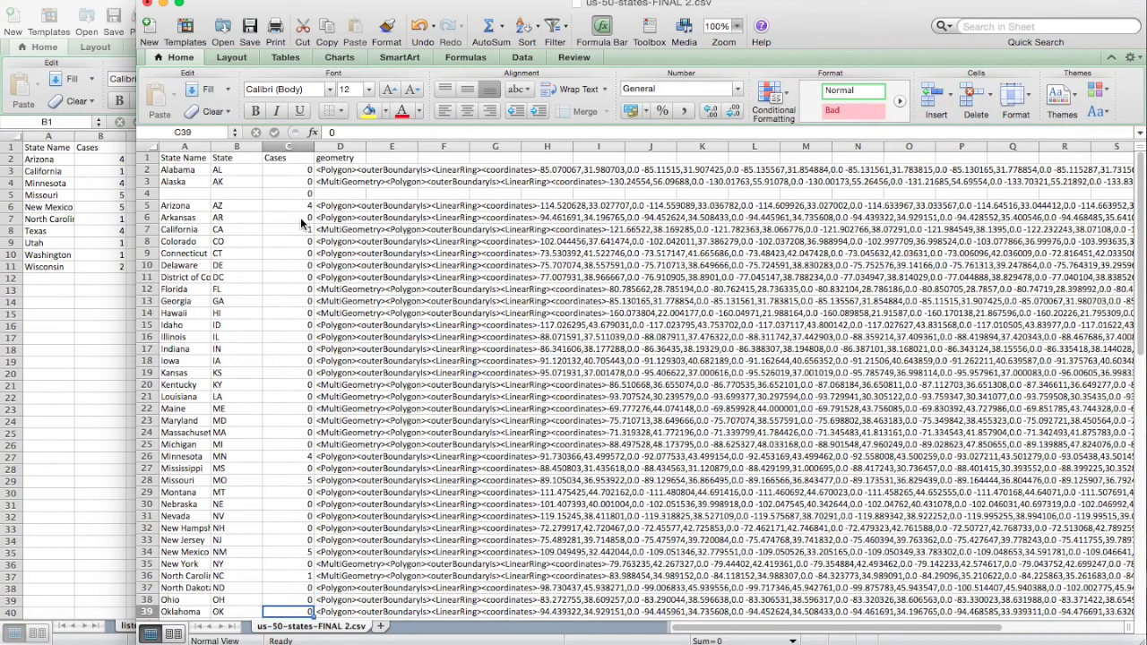
{"action": "key", "text": "Up"}
{"action": "key", "text": "Up"}
{"action": "key", "text": "Up"}
{"action": "key", "text": "Up"}
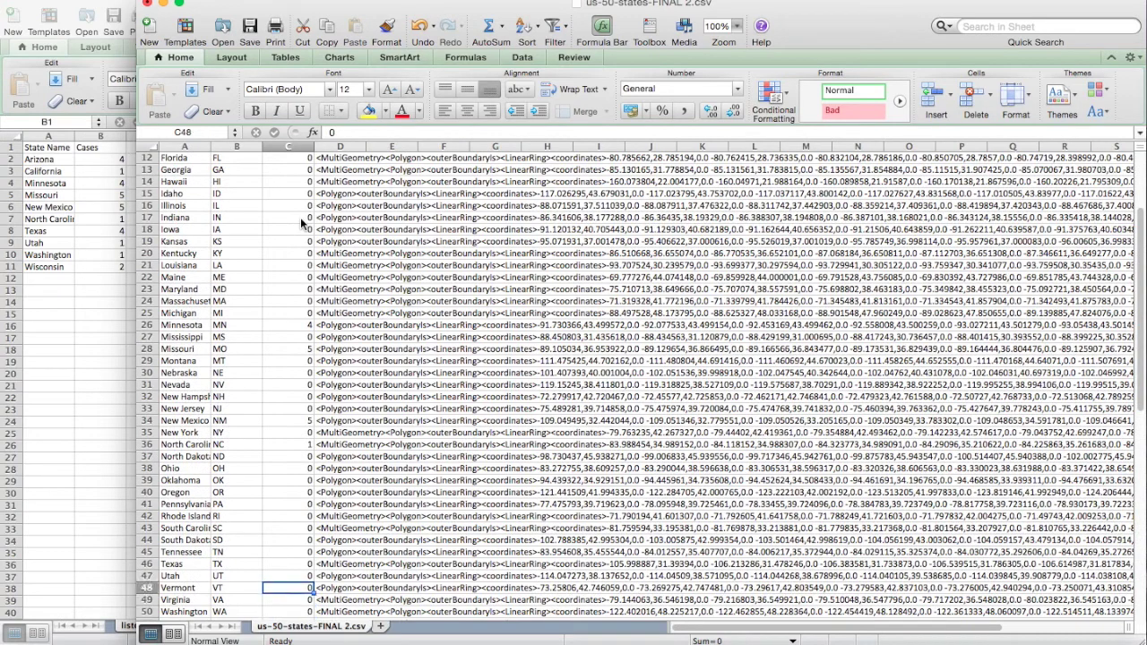
{"action": "type", "text": "4"}
{"action": "key", "text": "Return"}
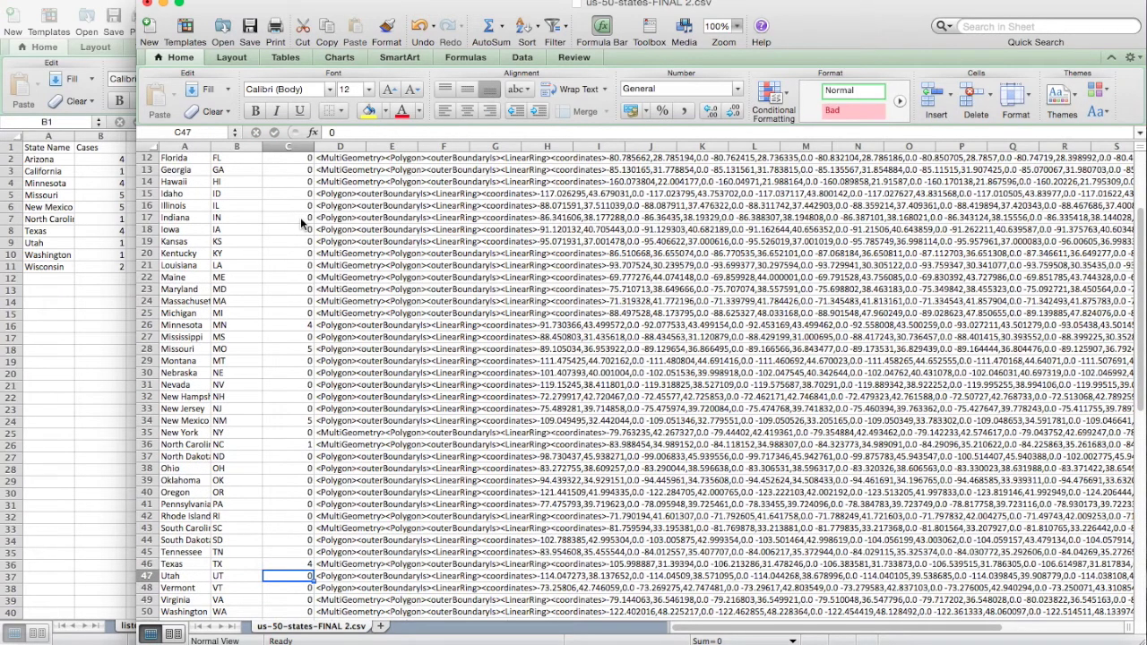
Set Cases to 1 for Utah in the states sheet
{"action": "key", "text": "Down"}
{"action": "key", "text": "Down"}
{"action": "key", "text": "Up"}
{"action": "key", "text": "Up"}
{"action": "type", "text": "1"}
{"action": "key", "text": "Return"}
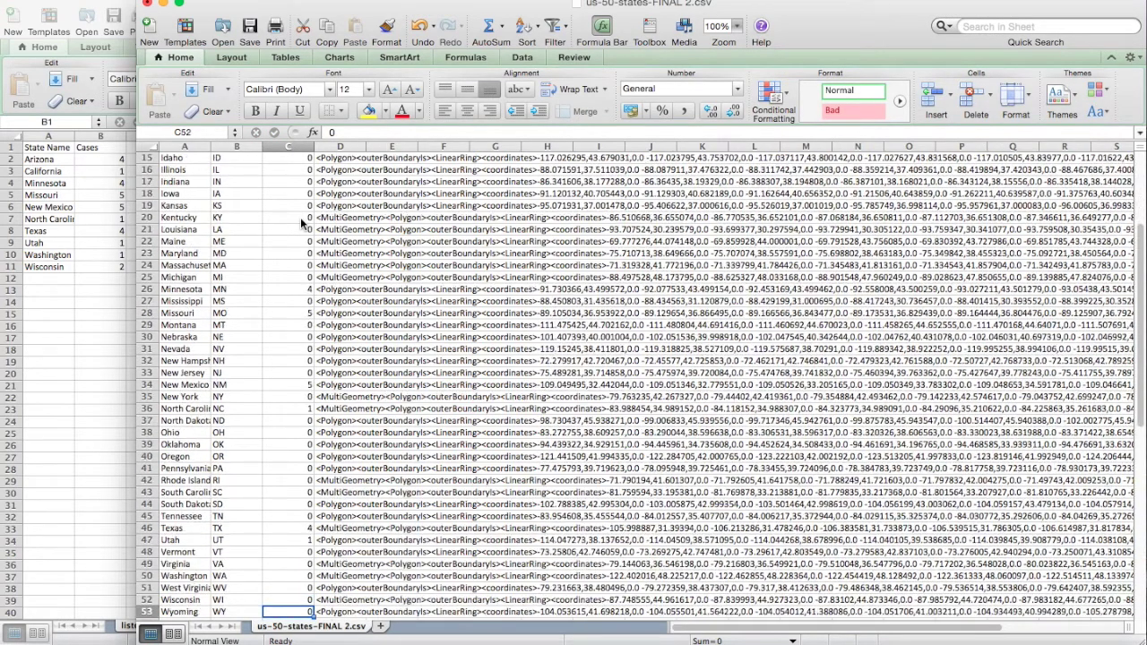
Set Cases to 1 for Washington and 2 for Wisconsin in the states sheet
{"action": "type", "text": "1"}
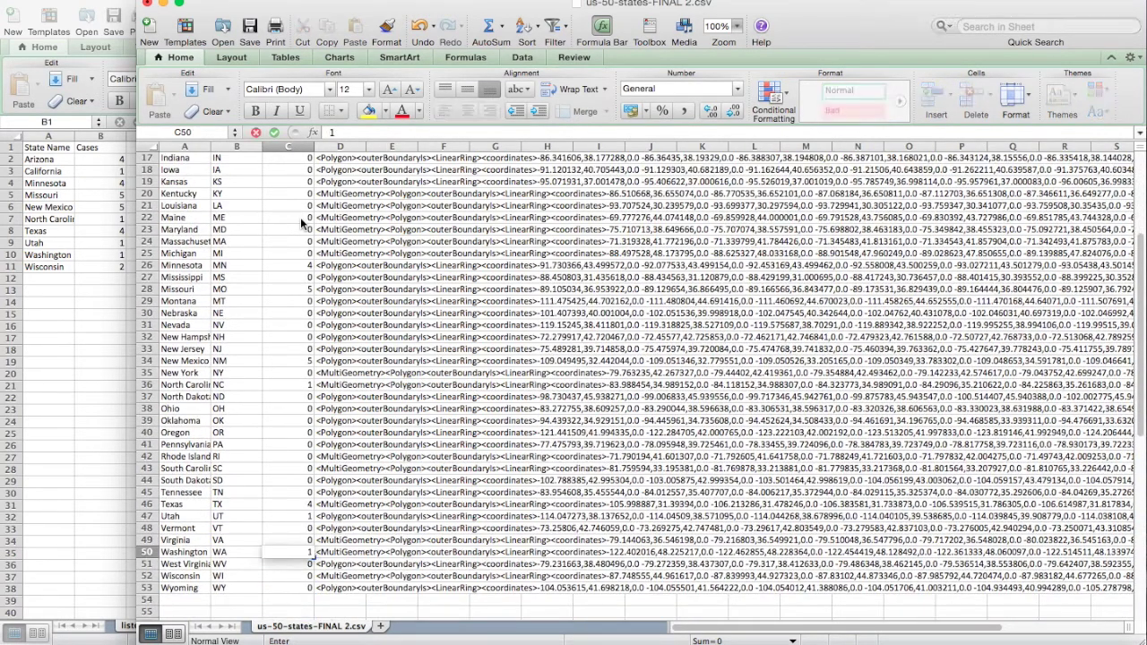
{"action": "key", "text": "Return"}
{"action": "key", "text": "Return"}
{"action": "type", "text": "2"}
{"action": "key", "text": "Return"}
{"action": "key", "text": "Return"}
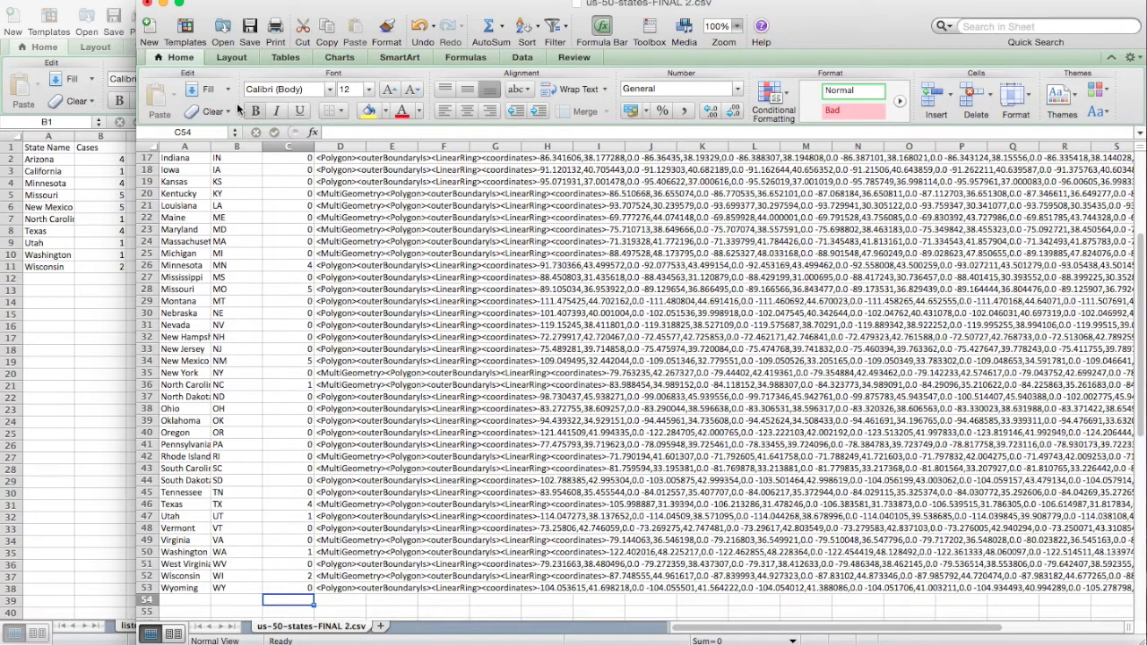
Save and close us-50-states-FINAL 2.csv, and close the listeria-outbreak-cases-2014 workbook as well
{"action": "left_click", "coordinate": [389, 238]}
{"action": "scroll", "coordinate": [389, 237], "scroll_direction": "up", "scroll_amount": 5}
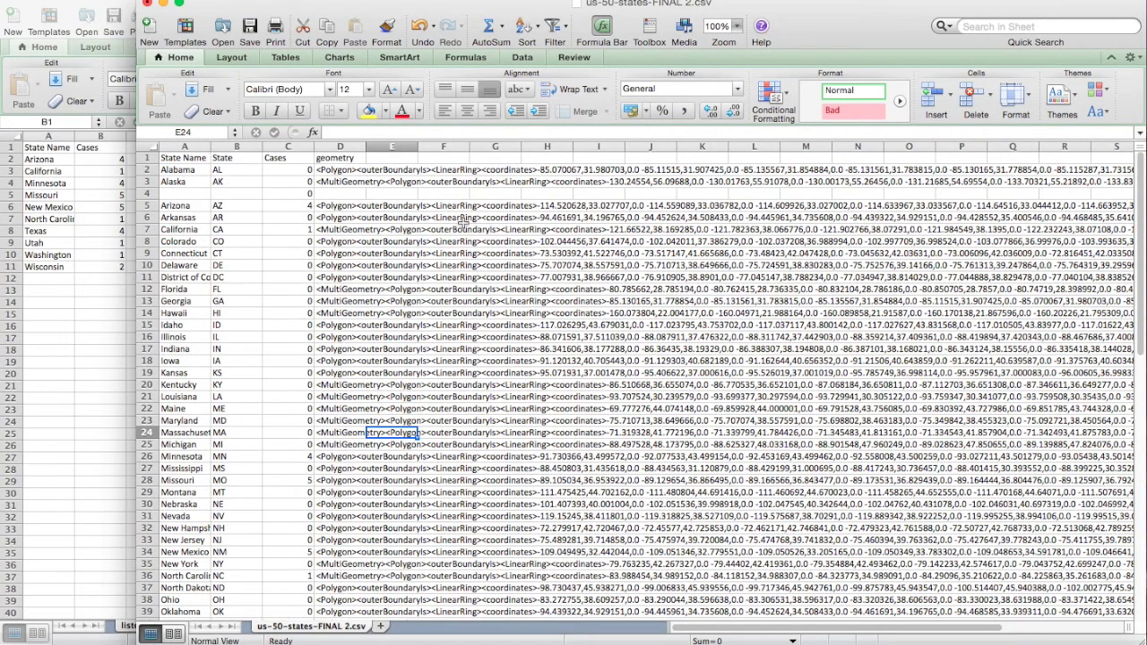
{"action": "key", "text": "super+s"}
{"action": "key", "text": "Return"}
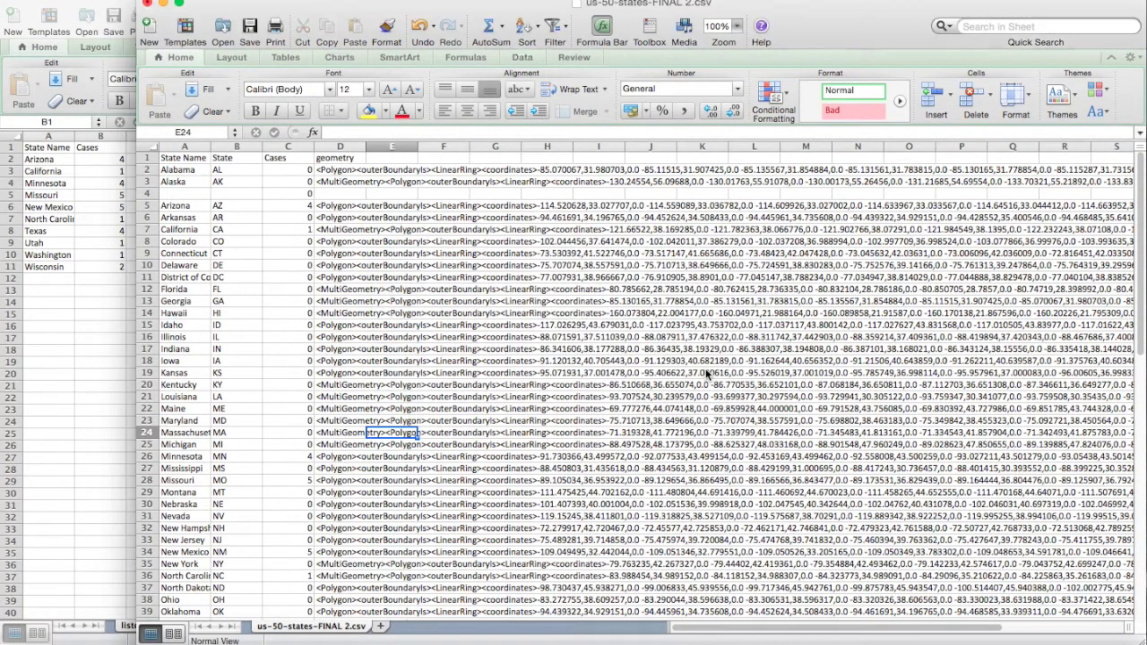
{"action": "left_click", "coordinate": [149, 4]}
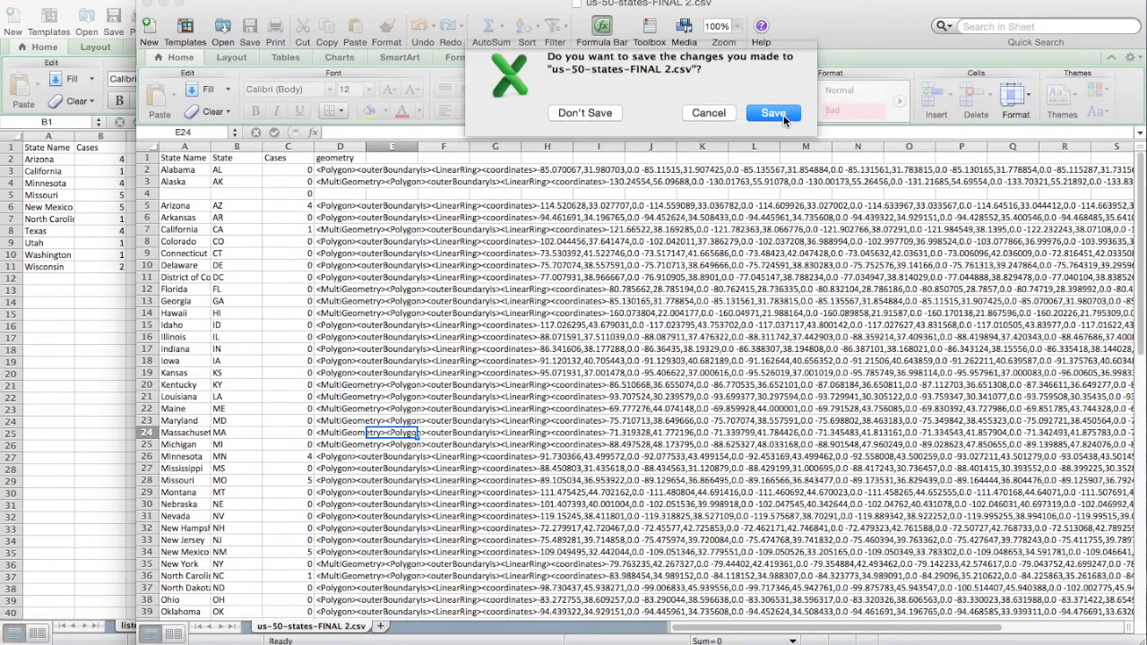
{"action": "left_click", "coordinate": [773, 113]}
{"action": "left_click", "coordinate": [700, 367]}
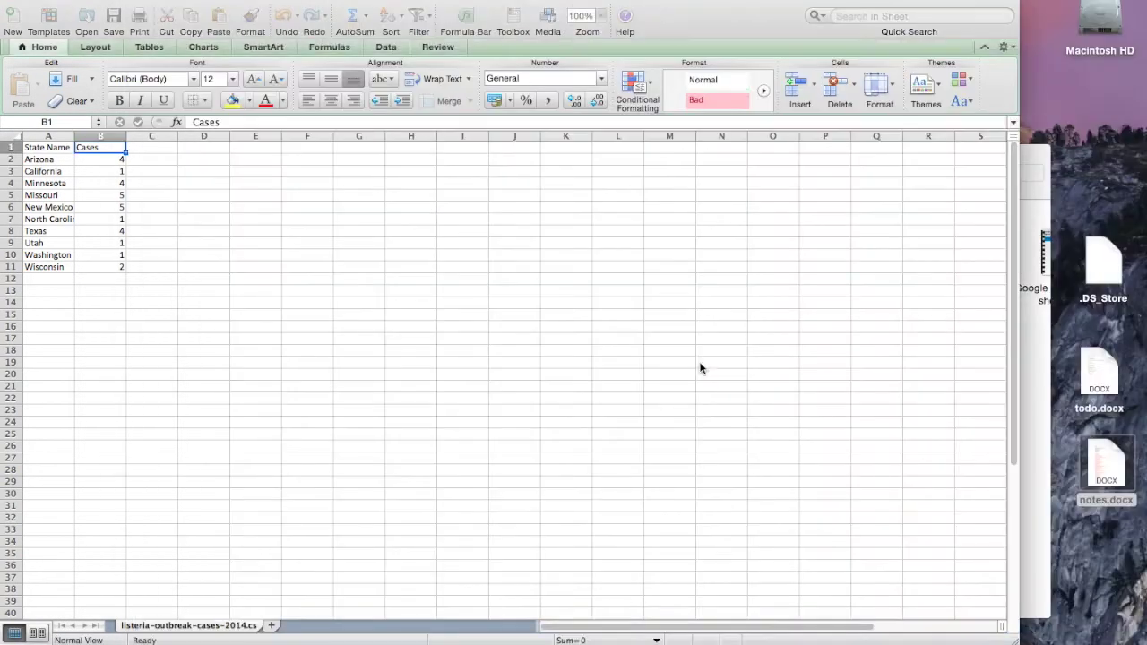
{"action": "left_click", "coordinate": [13, 5]}
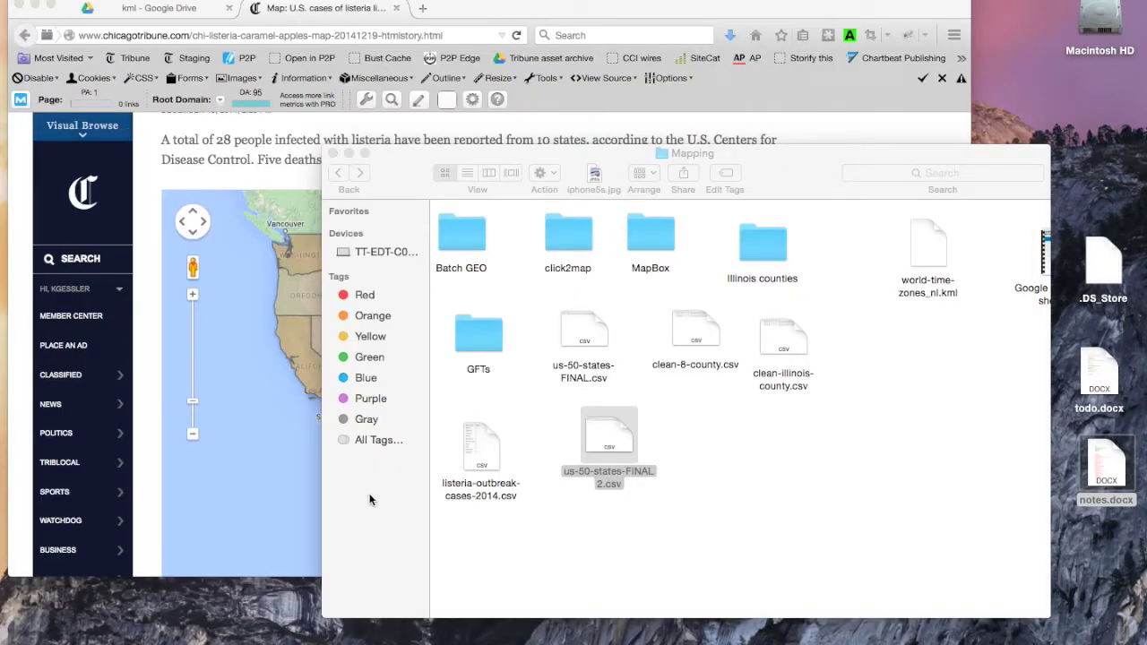
In Finder, rename us-50-states-FINAL 2.csv in the Mapping folder to listeria.csv through its file info
{"action": "left_click", "coordinate": [613, 436]}
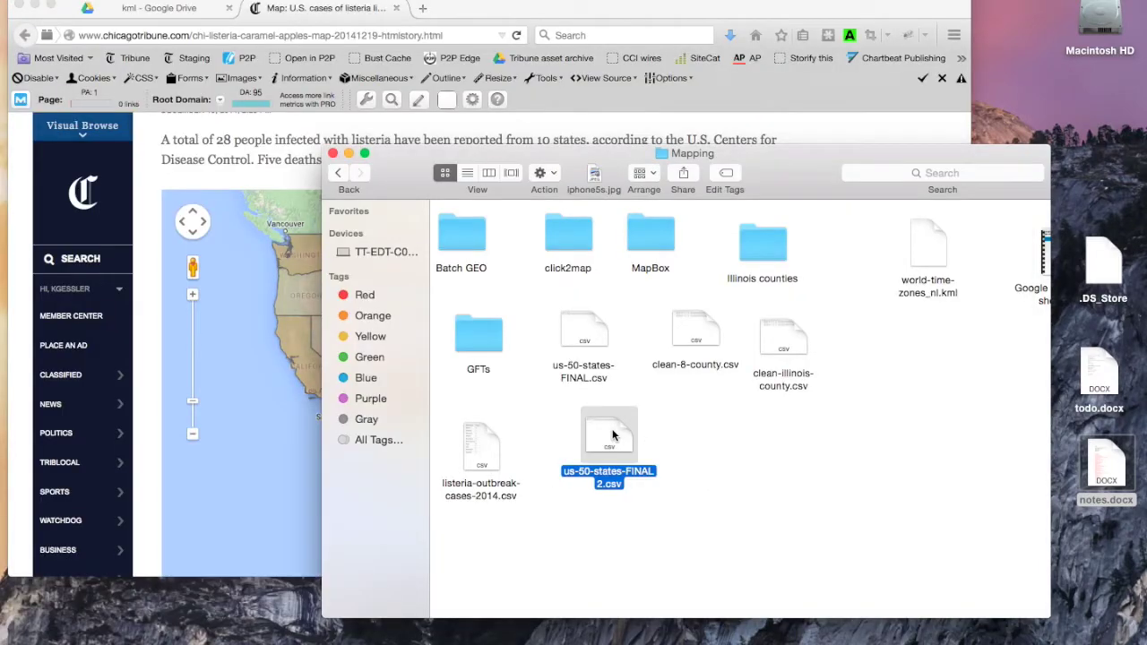
{"action": "right_click", "coordinate": [609, 436]}
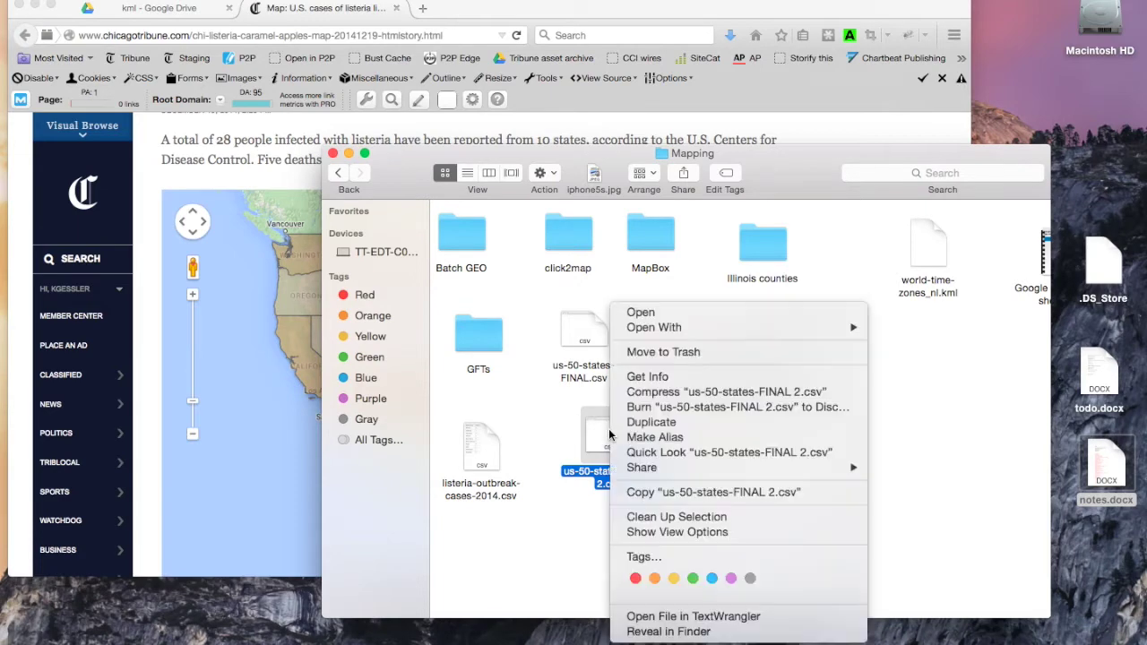
{"action": "left_click", "coordinate": [649, 376]}
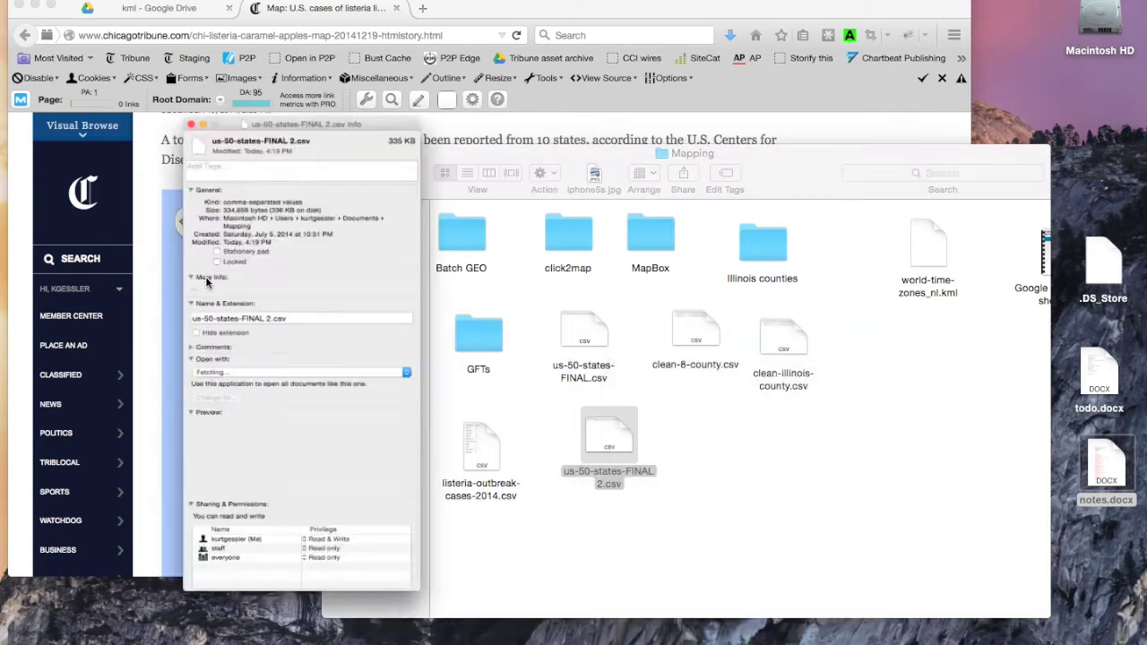
{"action": "left_click", "coordinate": [125, 267]}
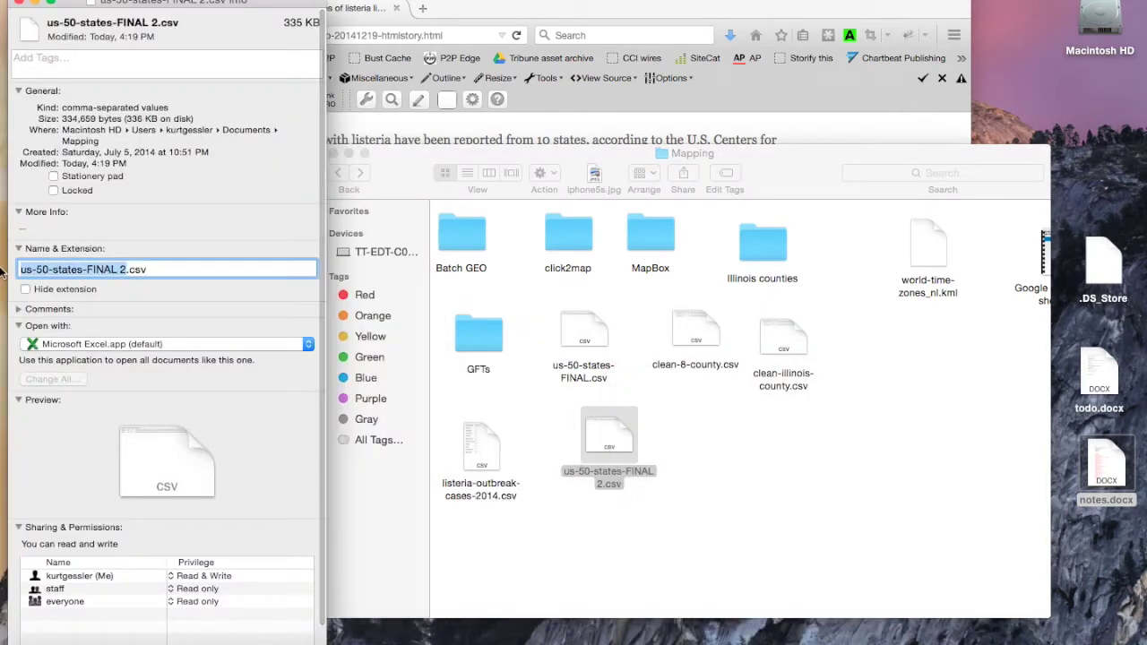
{"action": "type", "text": "listeria"}
{"action": "key", "text": "Return"}
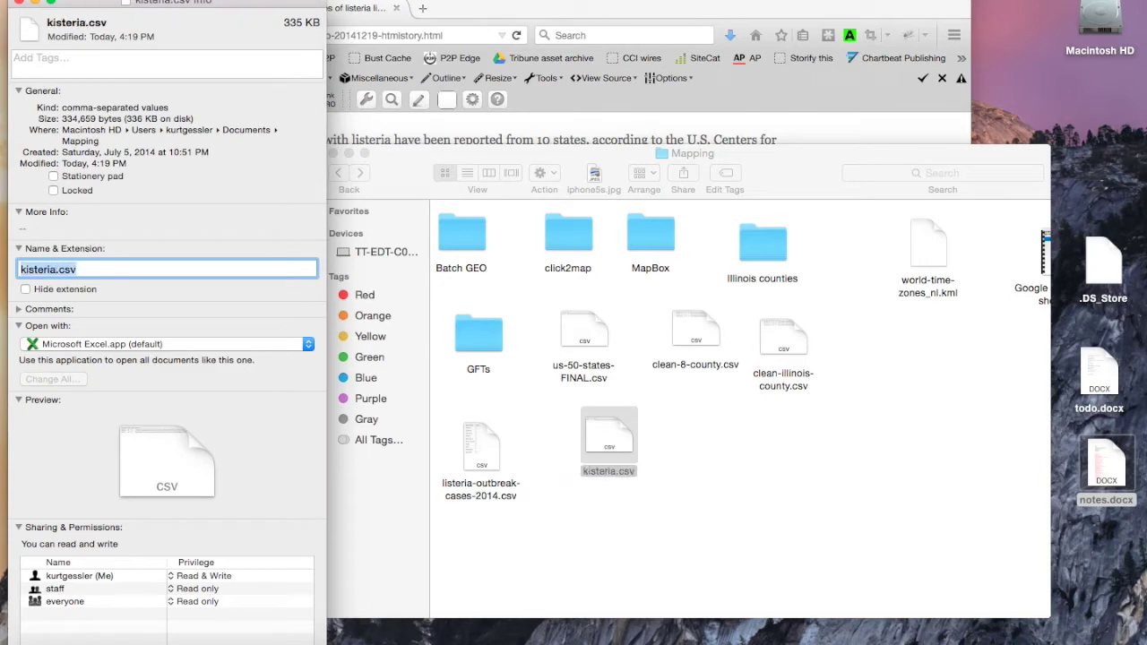
{"action": "key", "text": "Left"}
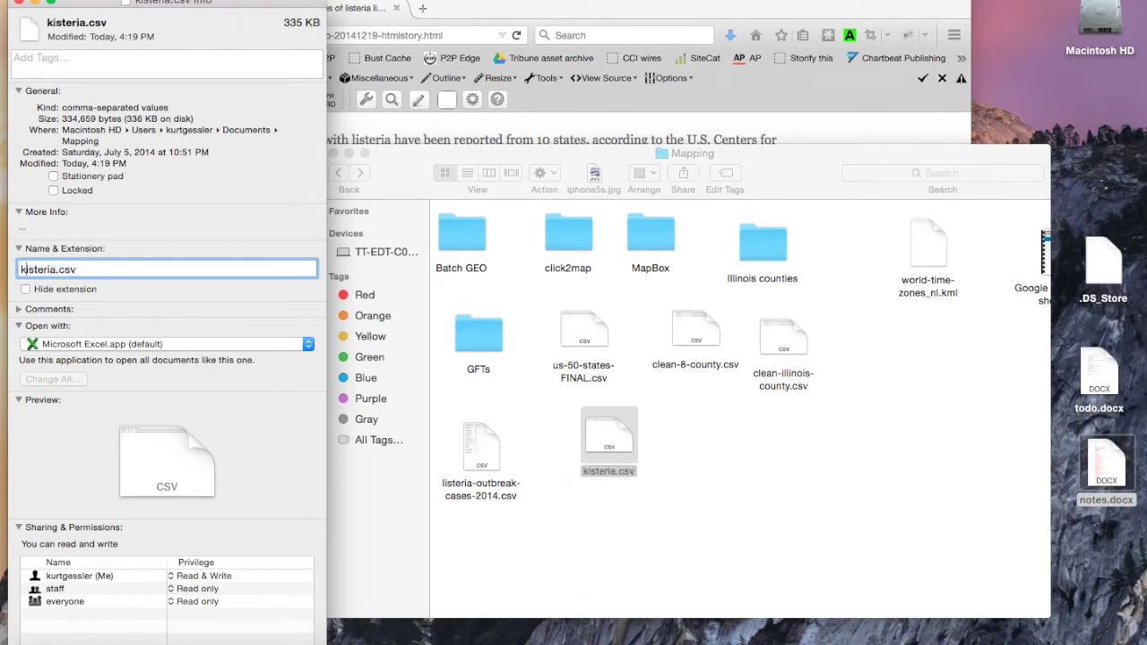
{"action": "key", "text": "BackSpace"}
{"action": "type", "text": "l"}
{"action": "key", "text": "Return"}
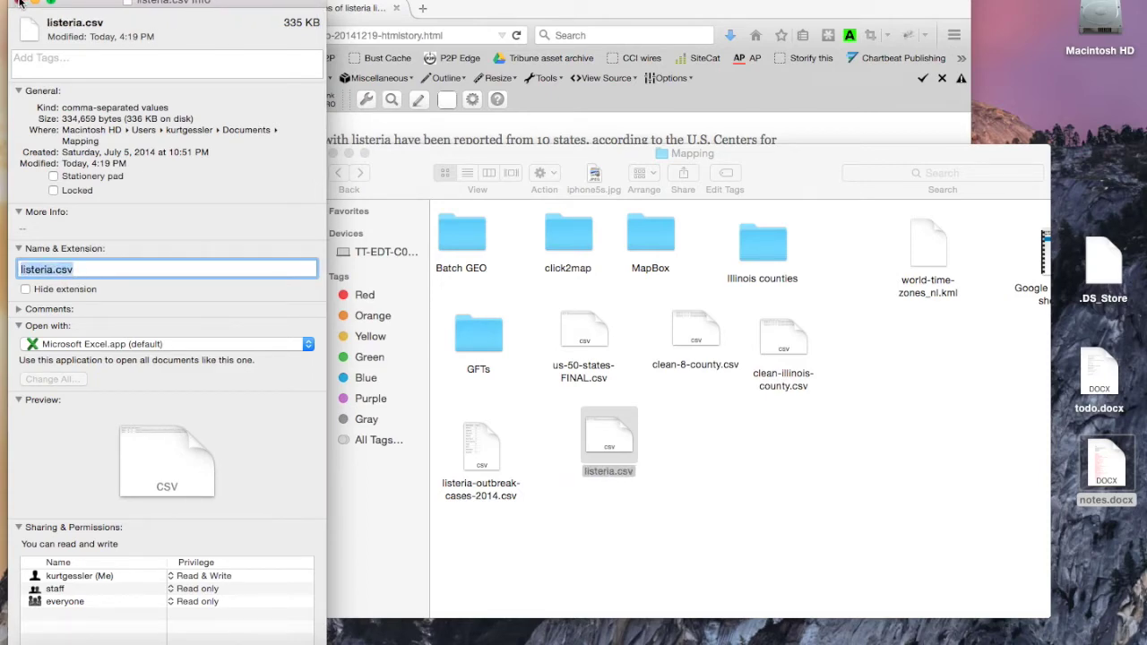
{"action": "left_click", "coordinate": [20, 4]}
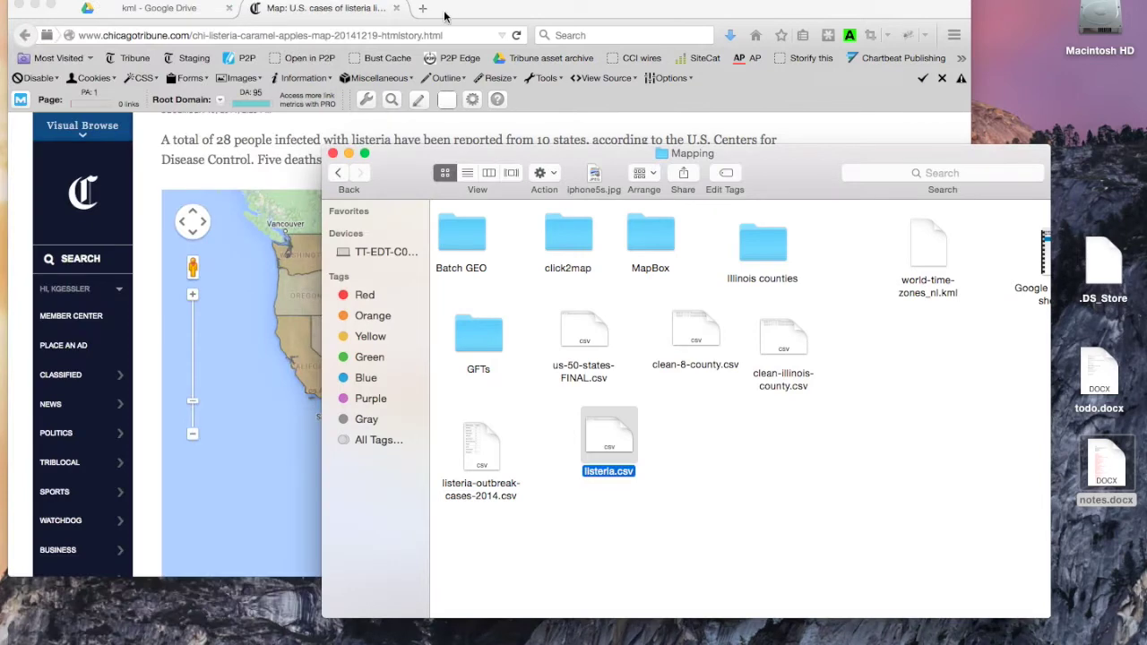
Switch to Google Drive in the browser and create a new Google Fusion Tables file in the kml folder
{"action": "left_click", "coordinate": [172, 12]}
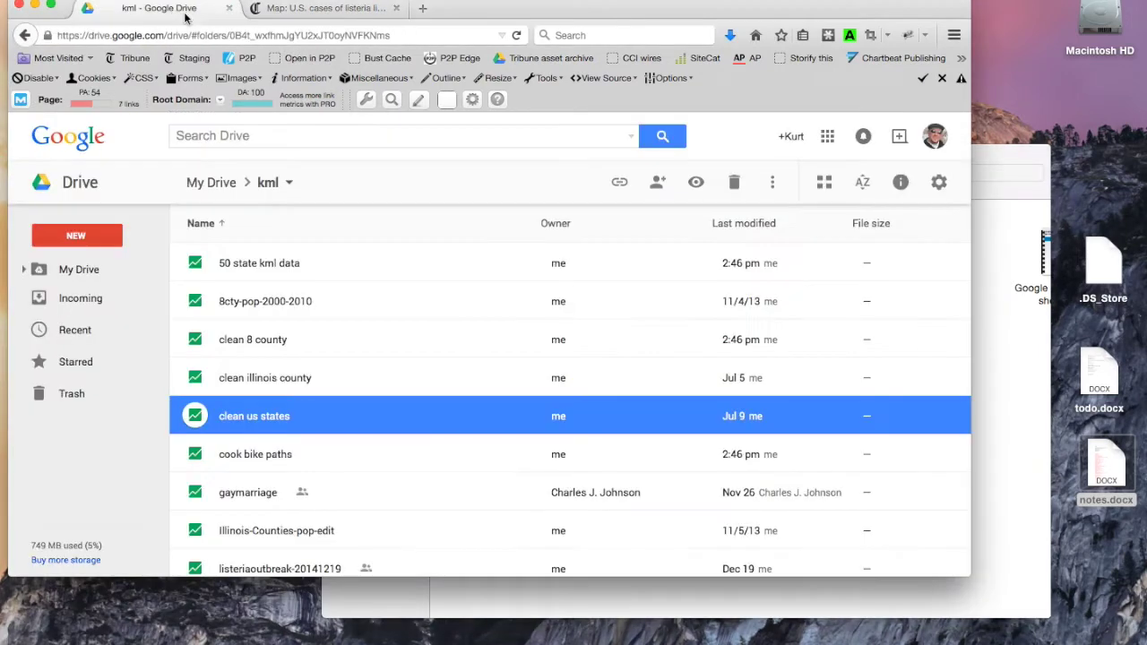
{"action": "left_click", "coordinate": [72, 235]}
{"action": "mouse_move", "coordinate": [127, 430]}
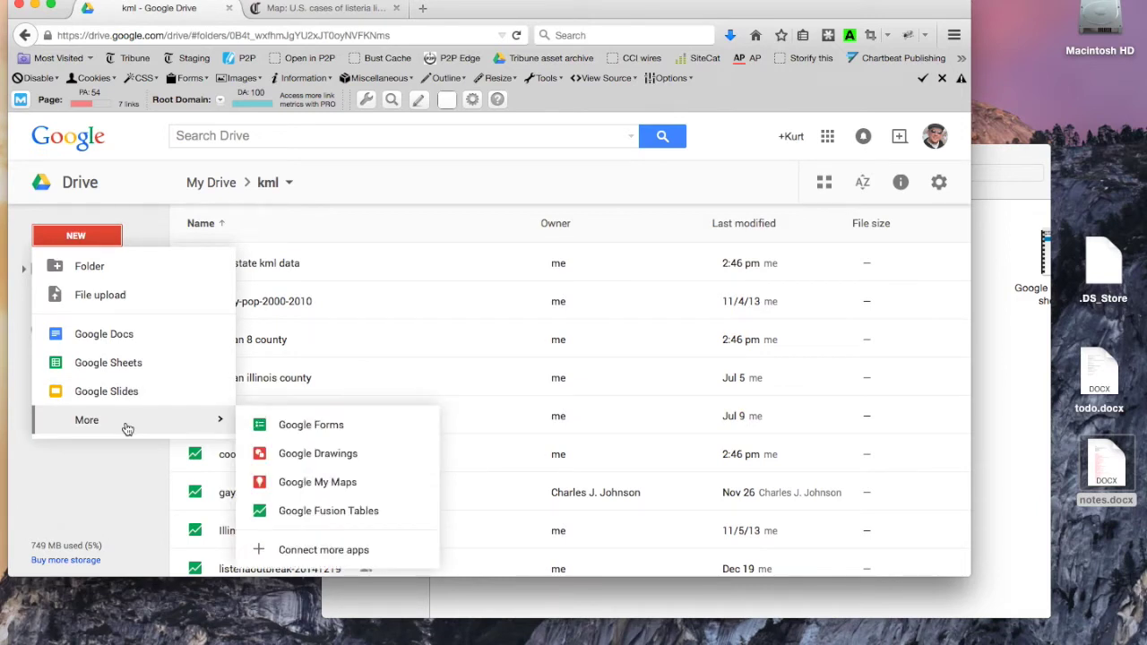
{"action": "left_click", "coordinate": [352, 512]}
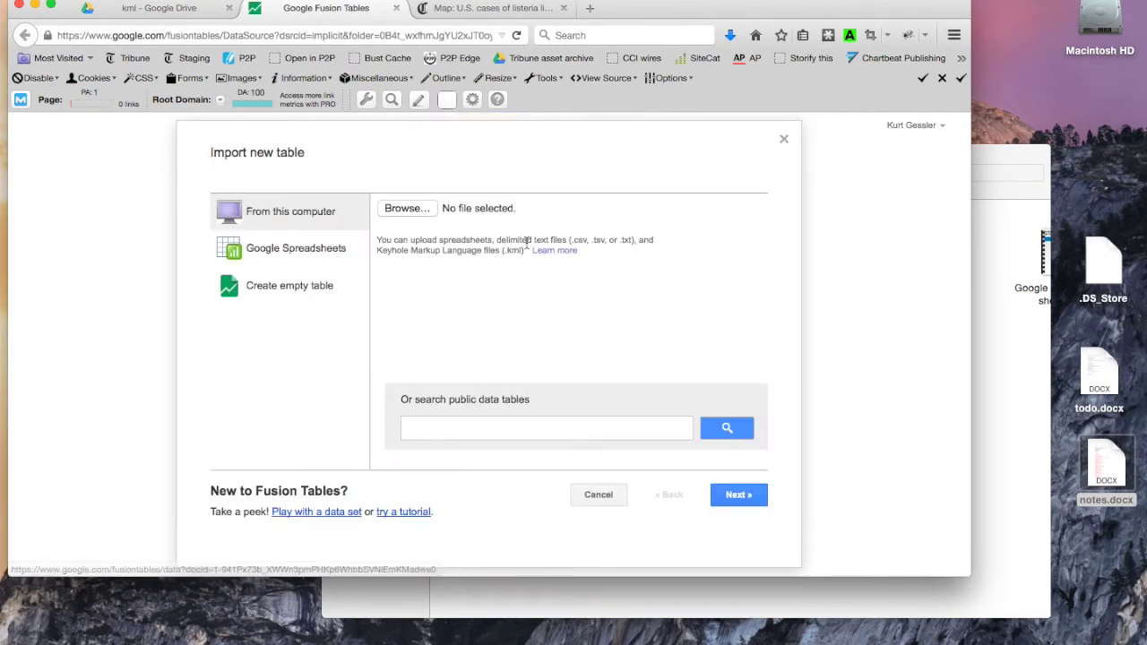
Import listeria.csv from the Mapping folder as a comma-separated UTF-8 table named listeria, with column names in row 1
{"action": "left_click", "coordinate": [412, 208]}
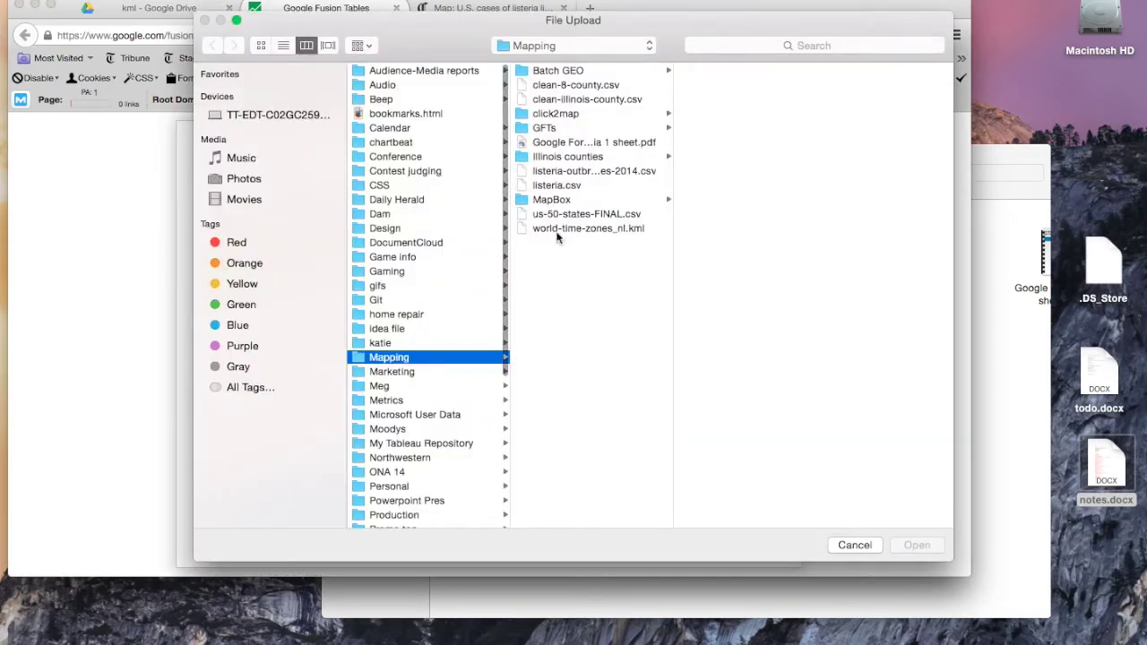
{"action": "left_click", "coordinate": [557, 185]}
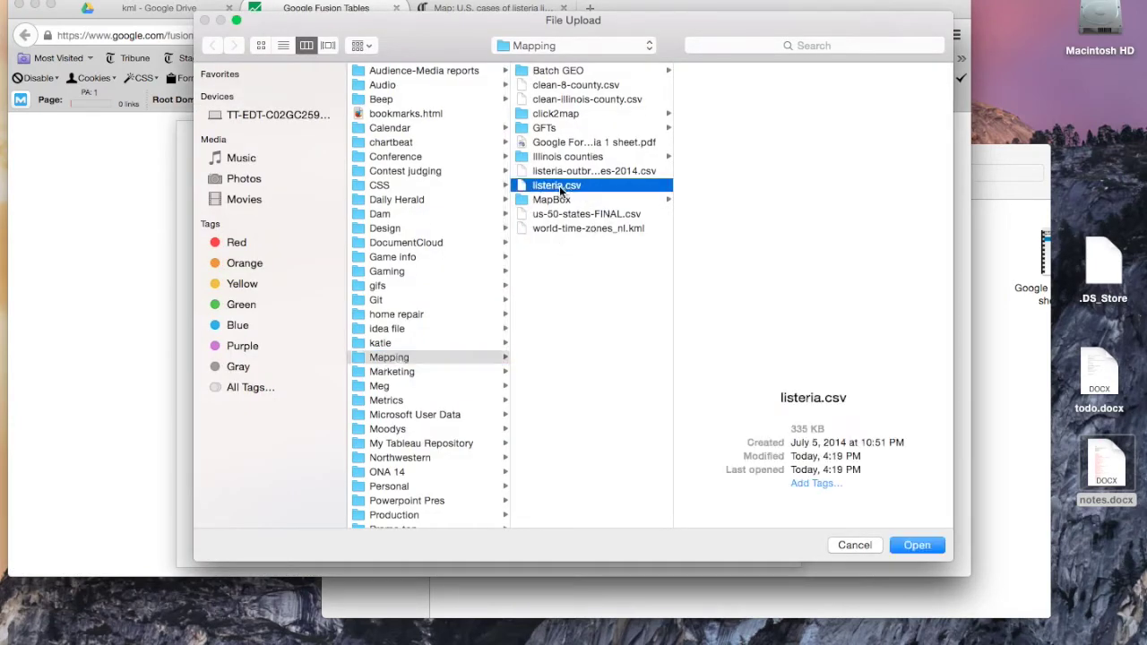
{"action": "left_click", "coordinate": [917, 544]}
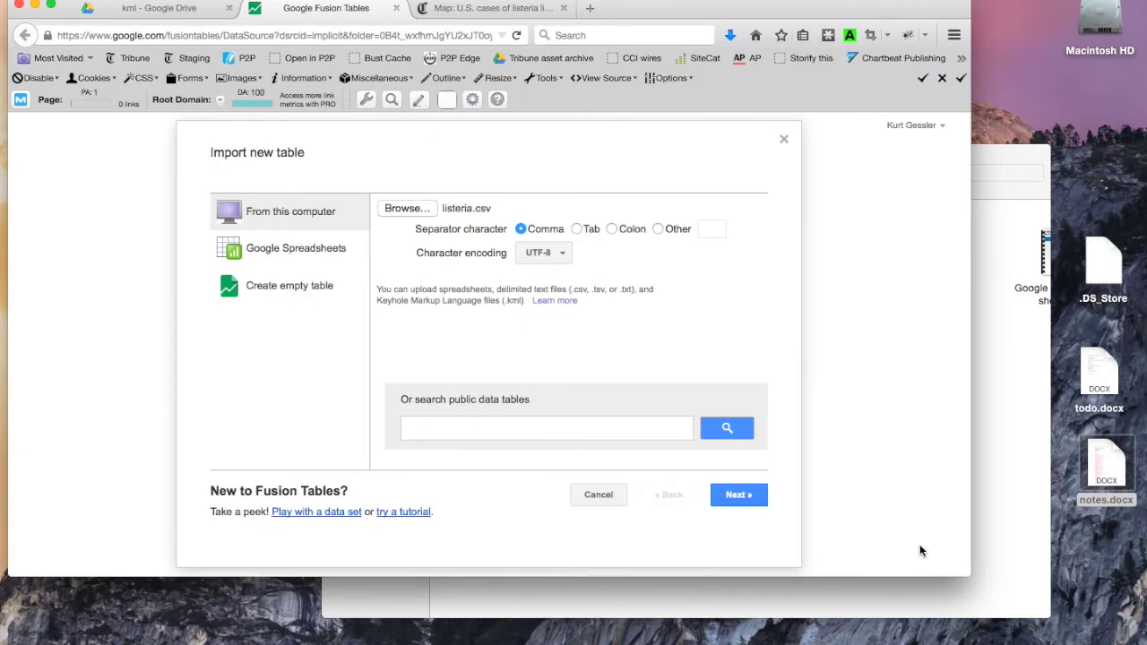
{"action": "left_click", "coordinate": [728, 495]}
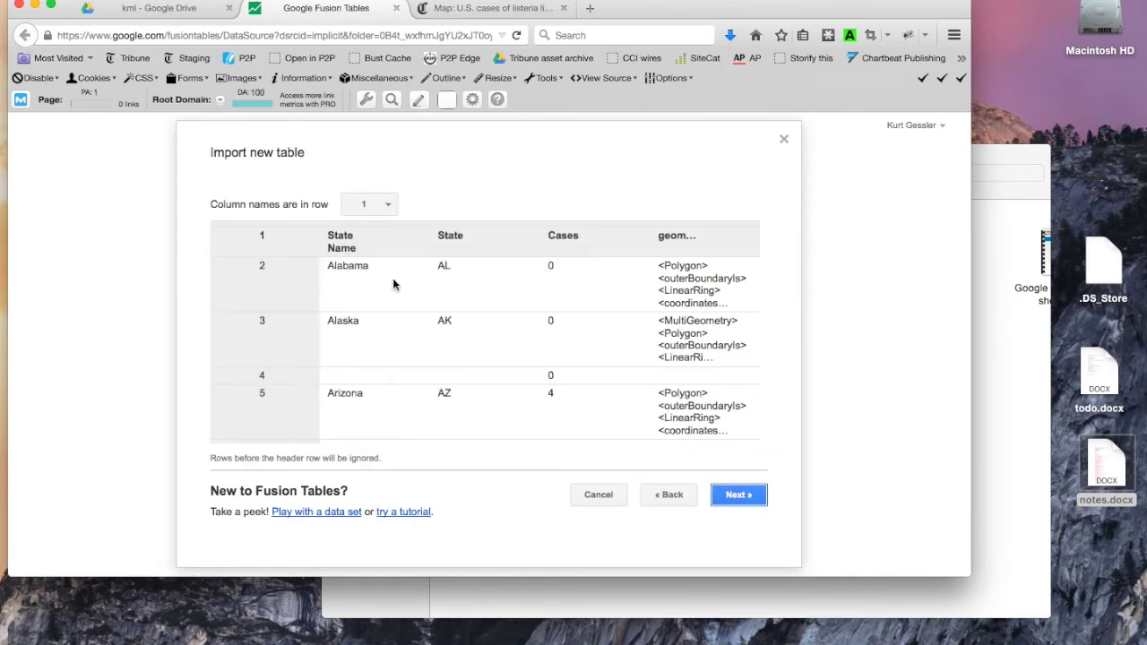
{"action": "left_click", "coordinate": [740, 497]}
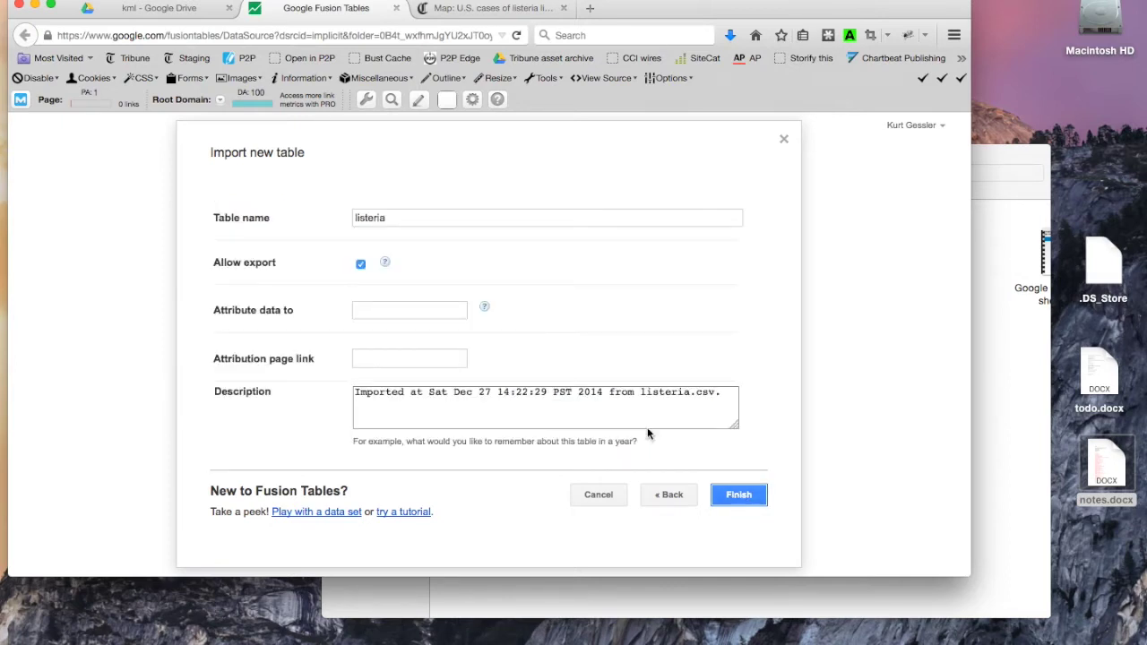
{"action": "left_click", "coordinate": [739, 496]}
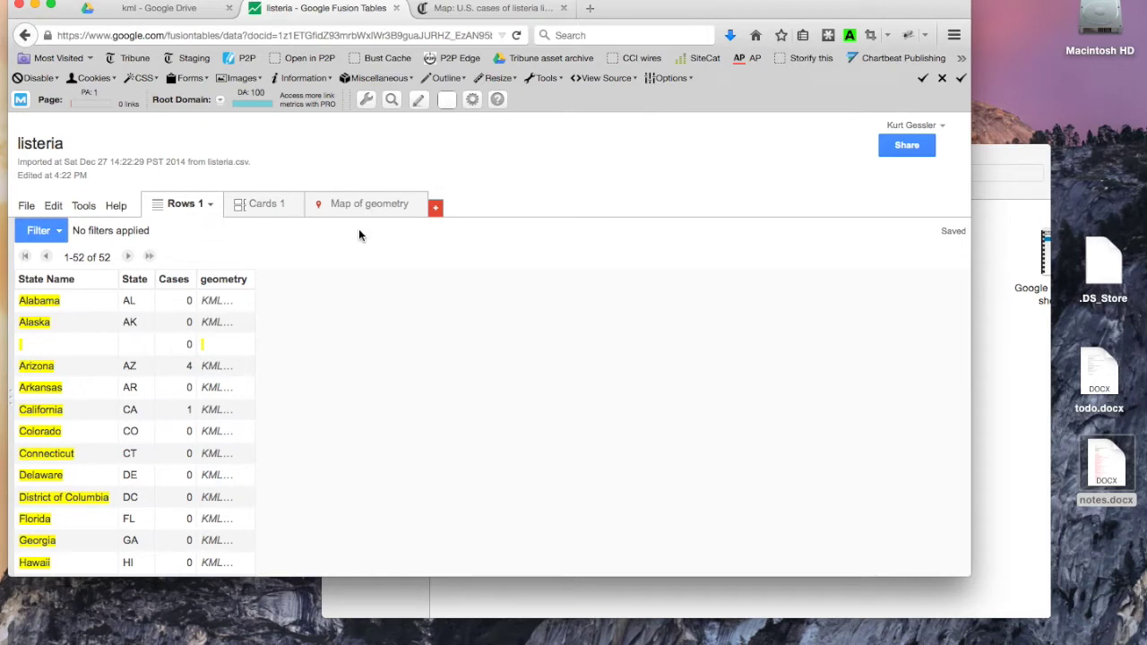
Show the listeria table as a map of geometry and frame it on the contiguous United States
{"action": "left_click", "coordinate": [362, 205]}
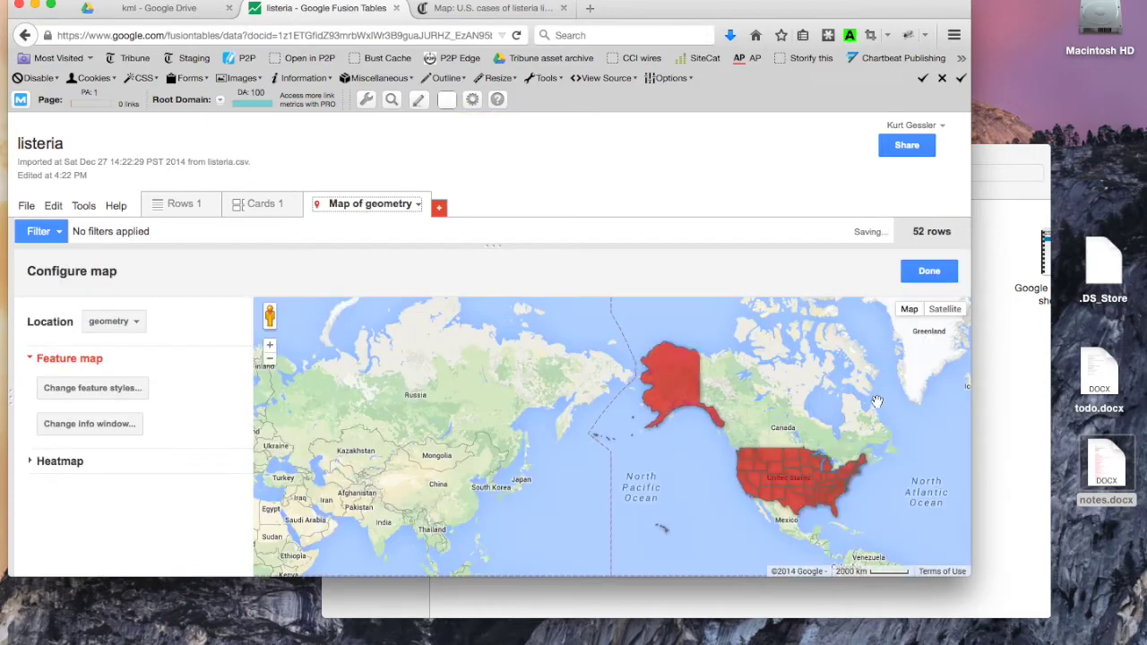
{"action": "left_click_drag", "start_coordinate": [877, 401], "coordinate": [690, 370]}
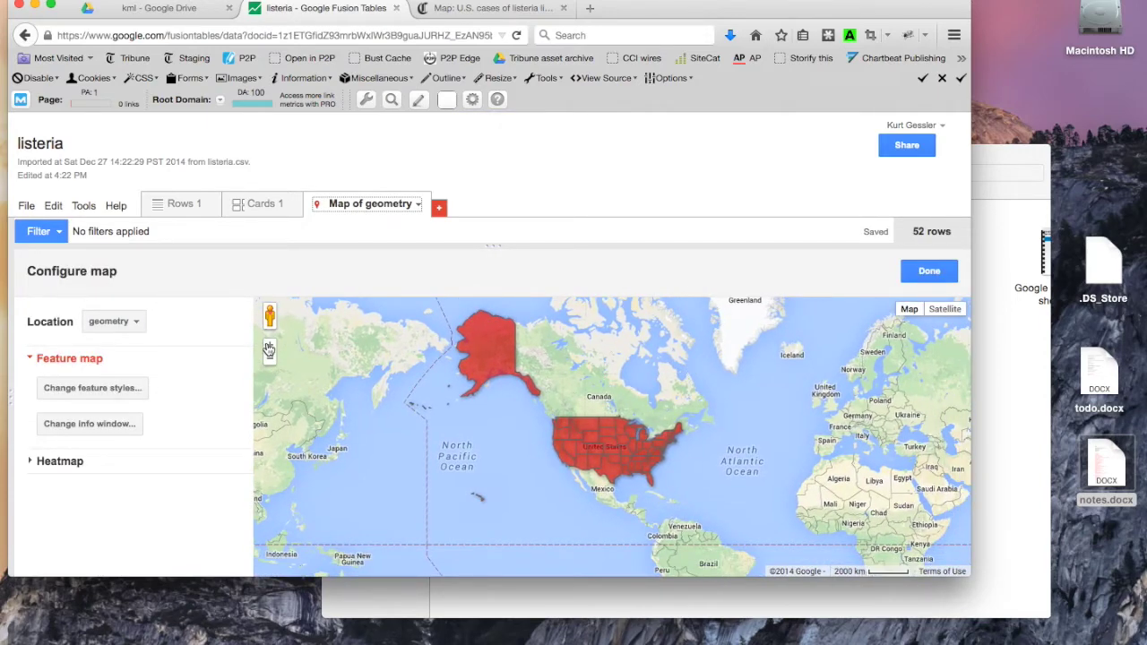
{"action": "left_click", "coordinate": [269, 348]}
{"action": "left_click_drag", "start_coordinate": [825, 387], "coordinate": [830, 364]}
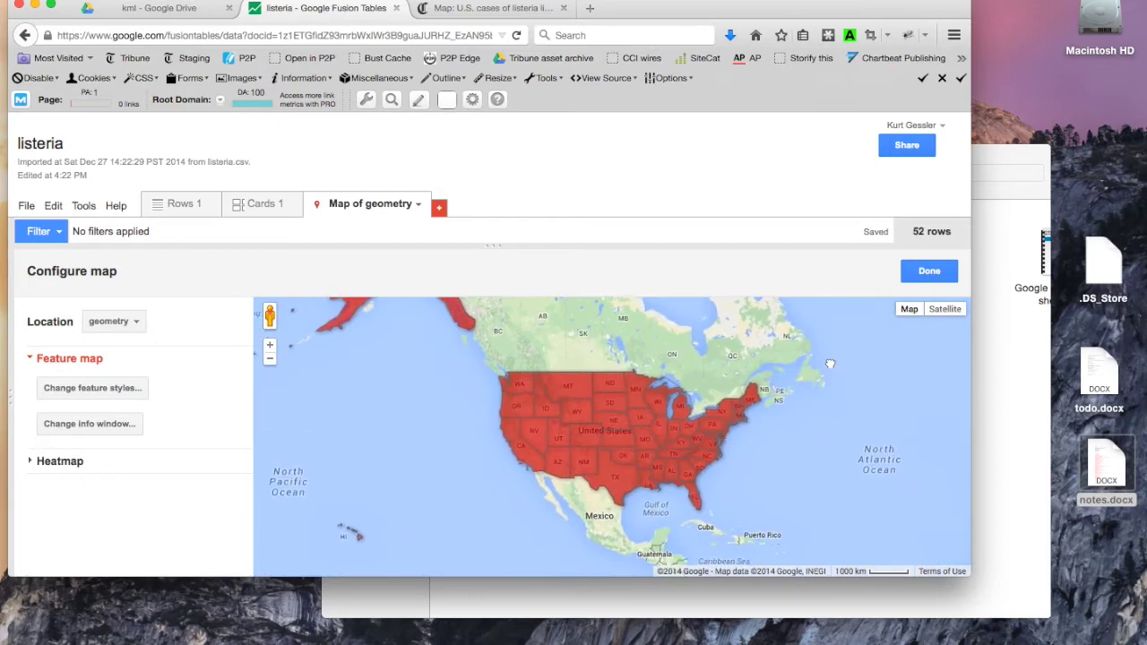
{"action": "left_click", "coordinate": [270, 347]}
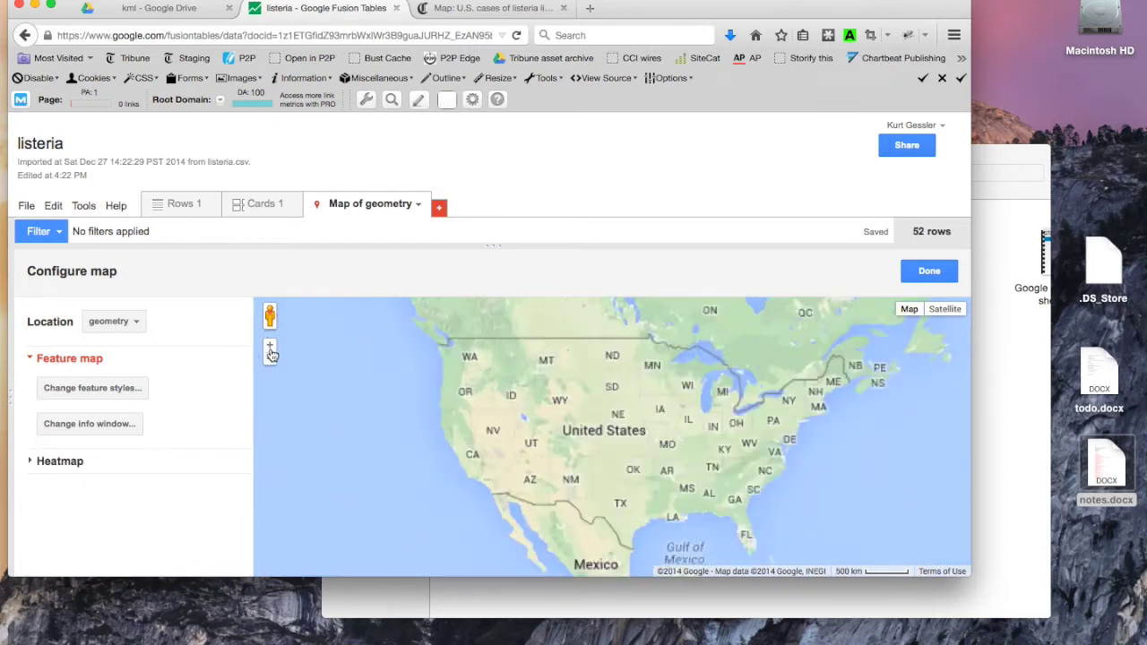
{"action": "left_click", "coordinate": [270, 359]}
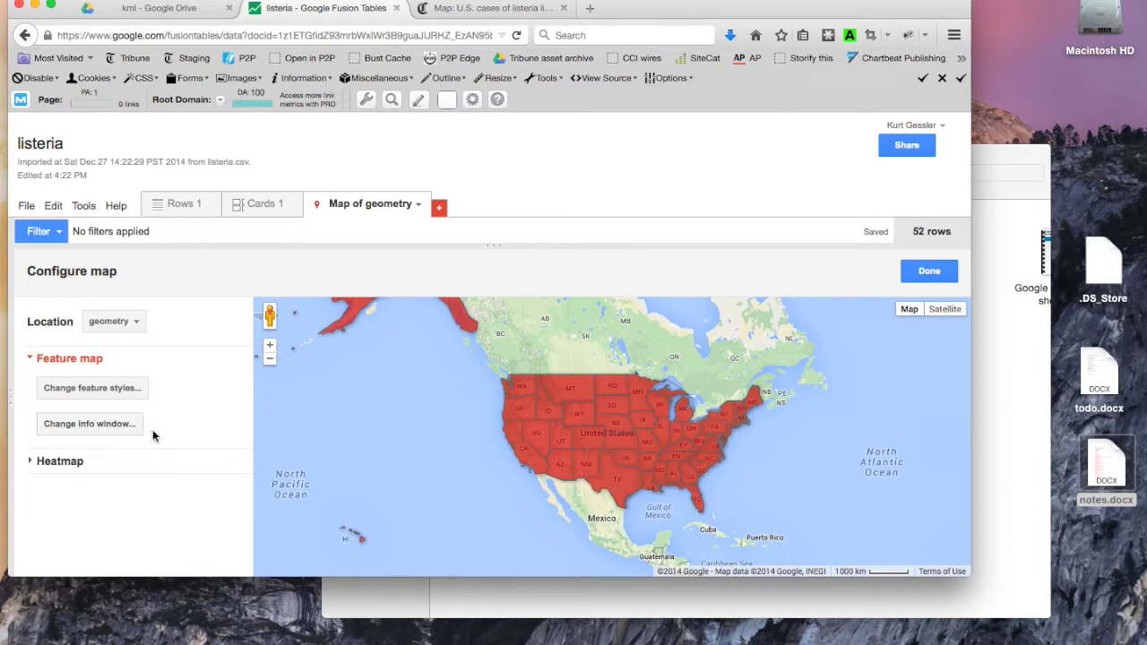
Set the polygon fill color to a gradient based on the Cases column, using its 0 to 5 range
{"action": "left_click", "coordinate": [121, 390]}
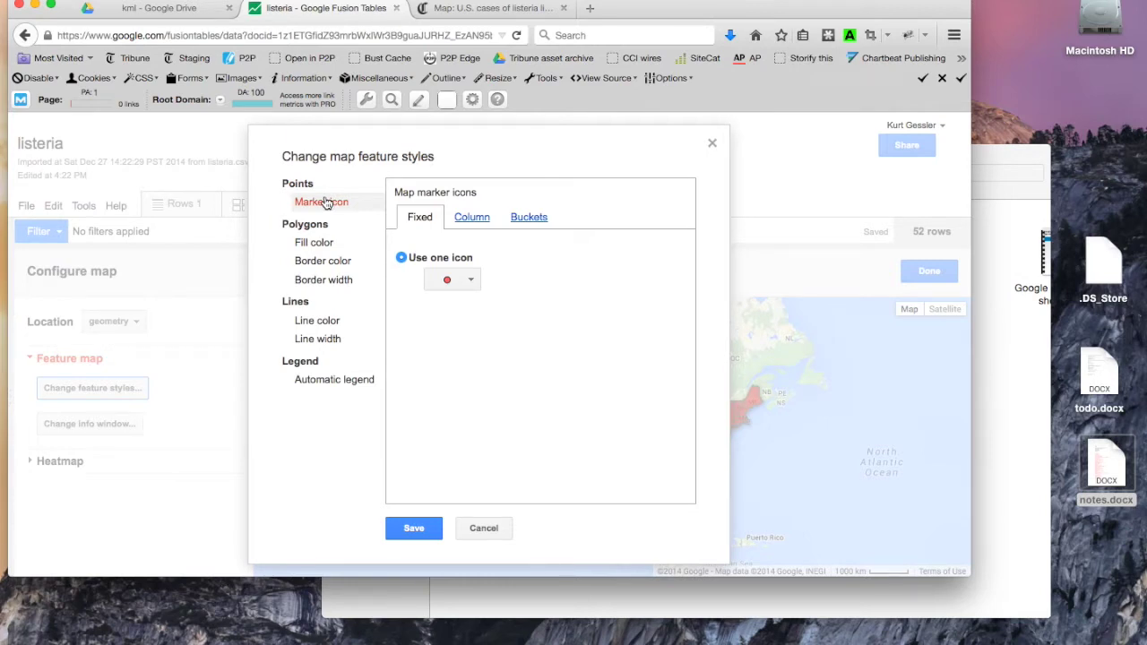
{"action": "left_click", "coordinate": [318, 245]}
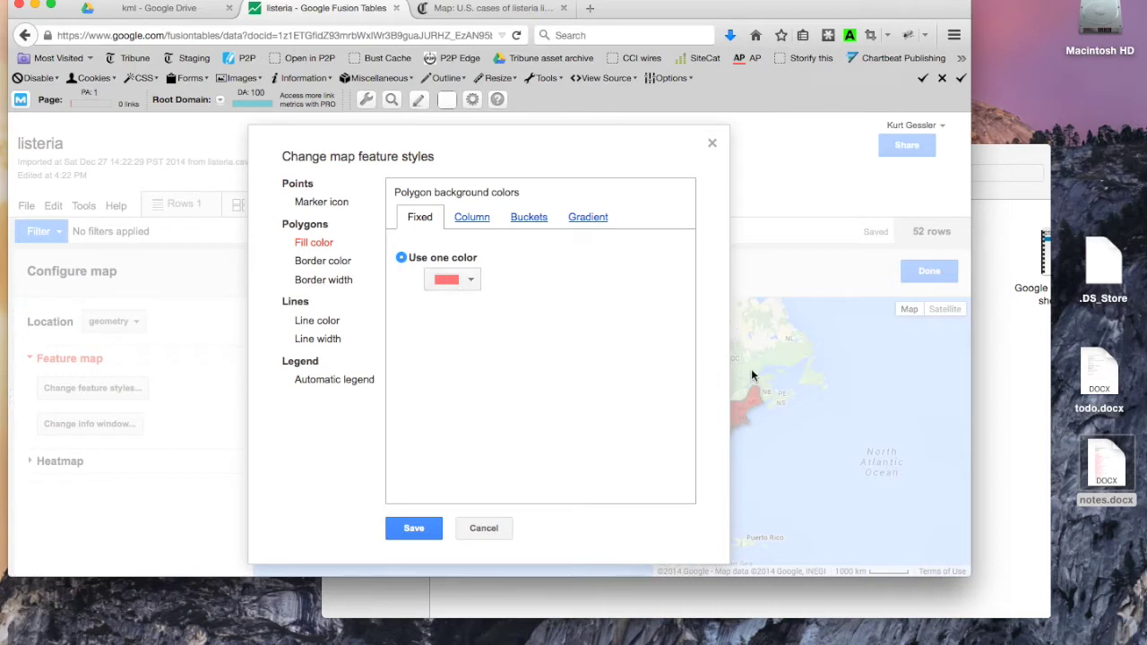
{"action": "left_click", "coordinate": [472, 218]}
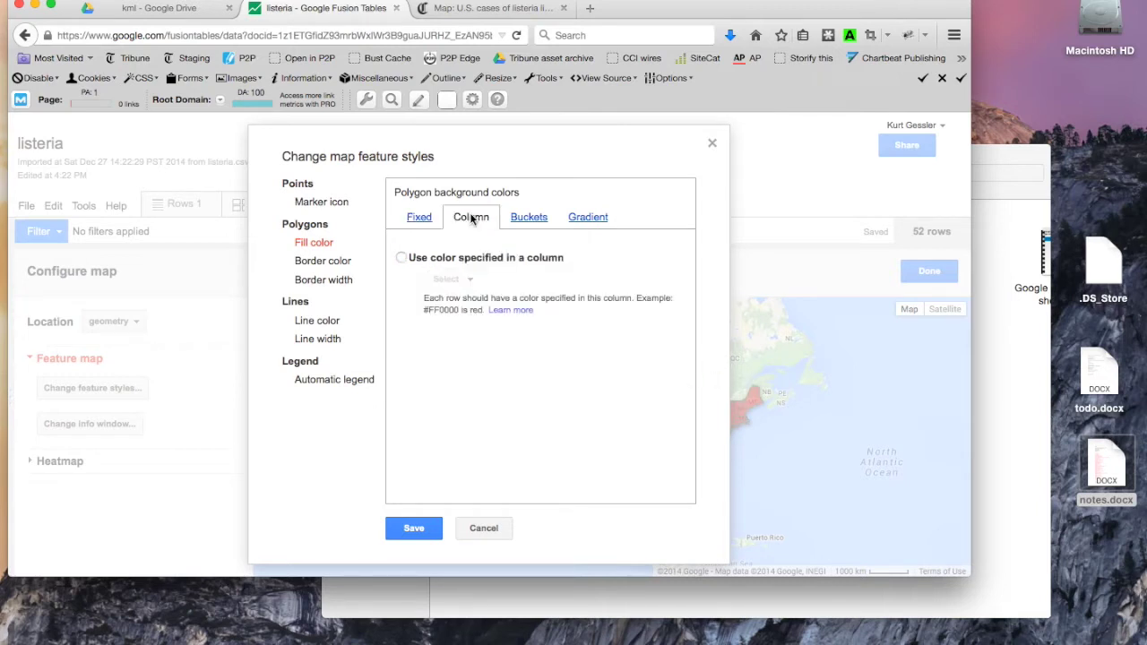
{"action": "left_click", "coordinate": [542, 217]}
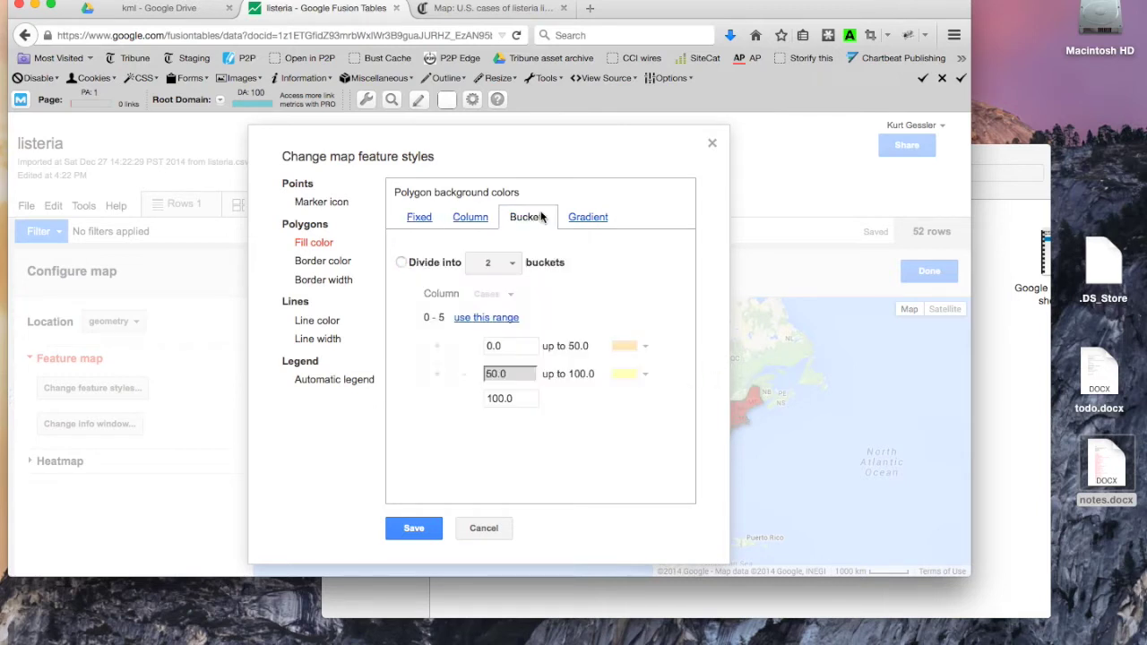
{"action": "left_click", "coordinate": [607, 218]}
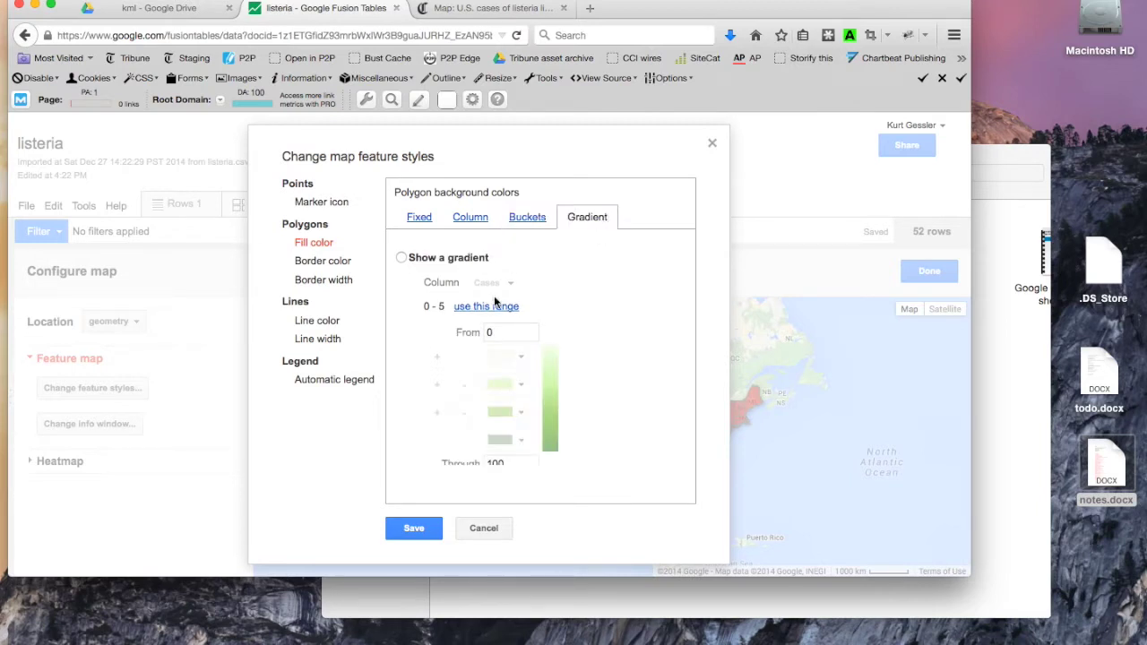
{"action": "left_click", "coordinate": [401, 258]}
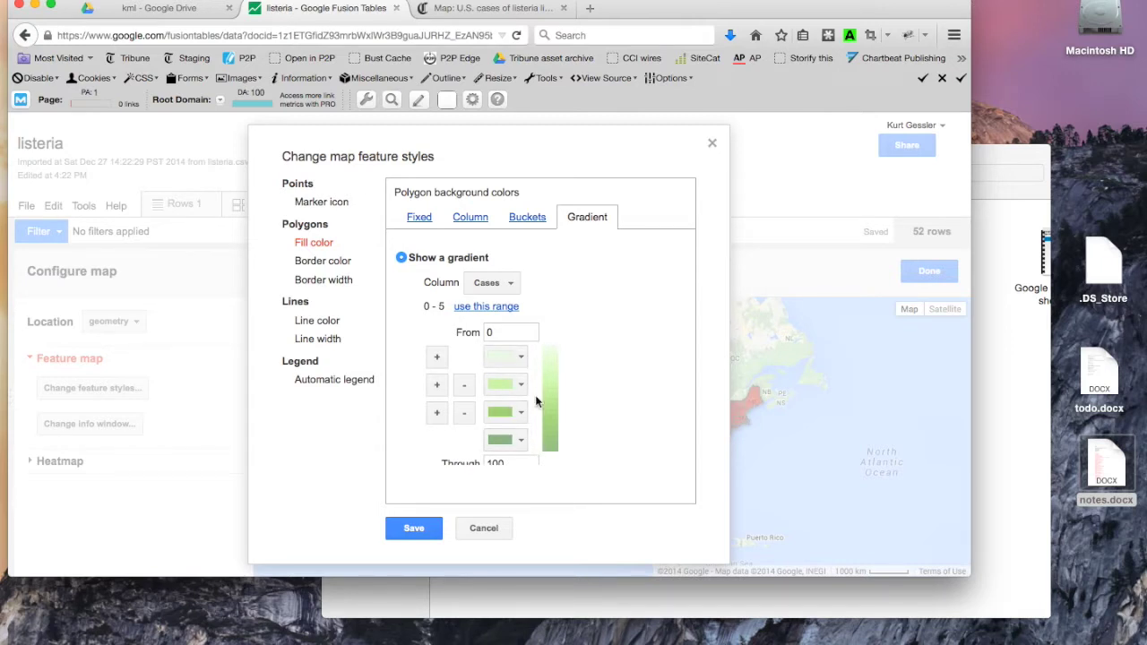
{"action": "scroll", "coordinate": [535, 409], "scroll_direction": "down", "scroll_amount": 1}
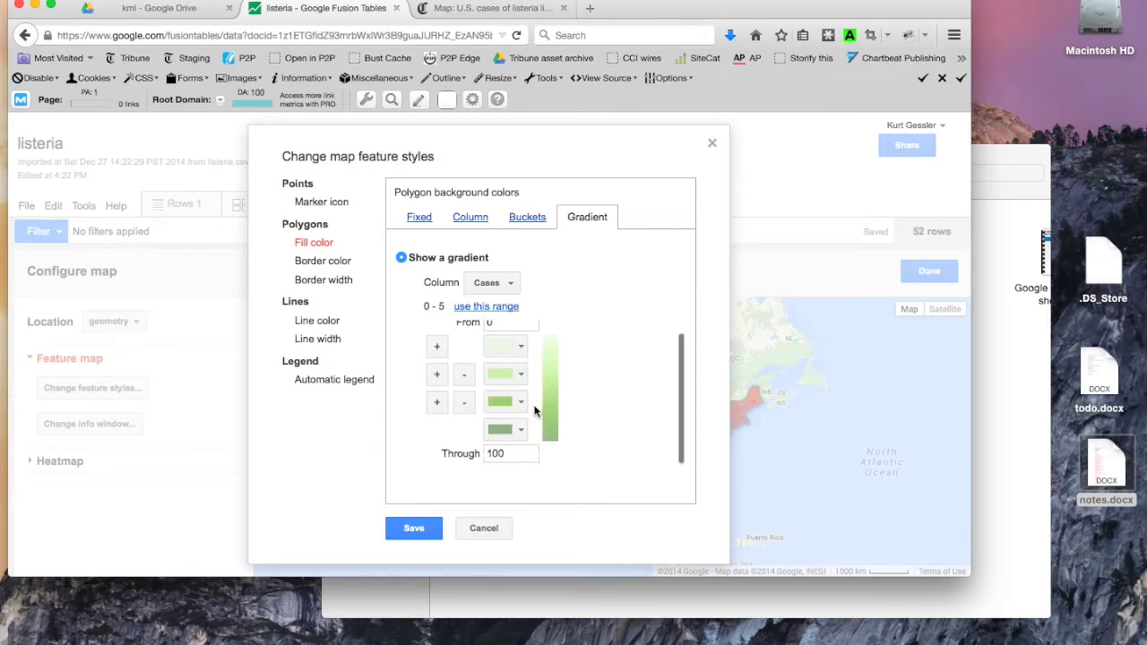
{"action": "left_click", "coordinate": [491, 309]}
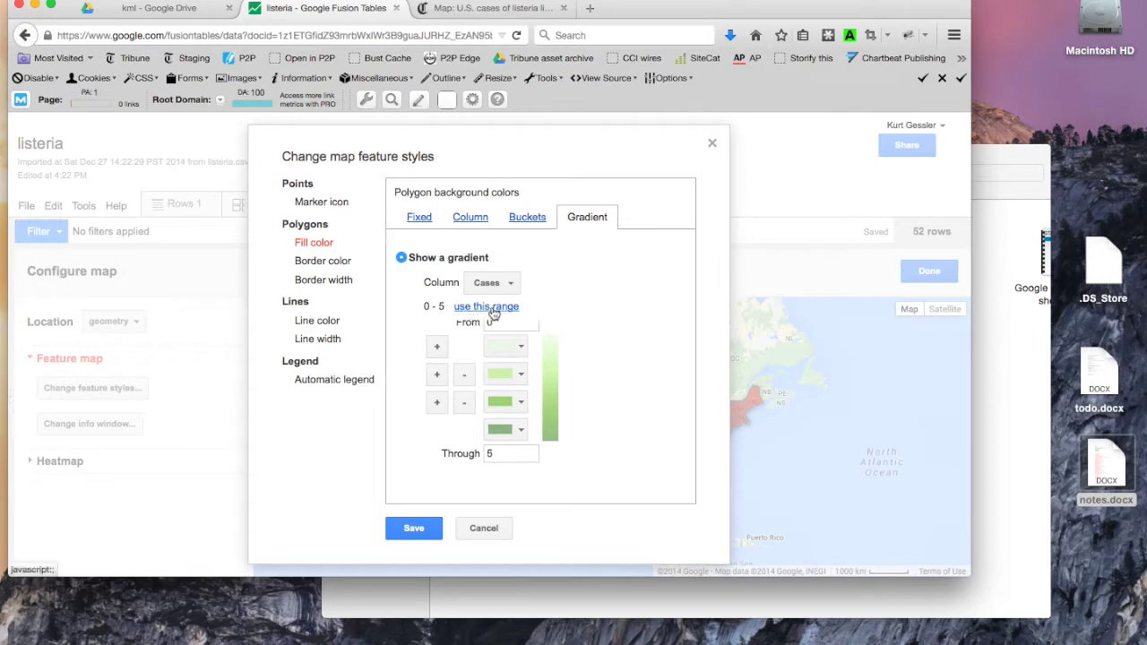
Set the gradient's last color to the darkest green and its third color to the next-darkest green, and save the map style
{"action": "left_click", "coordinate": [521, 432]}
{"action": "left_click", "coordinate": [520, 433]}
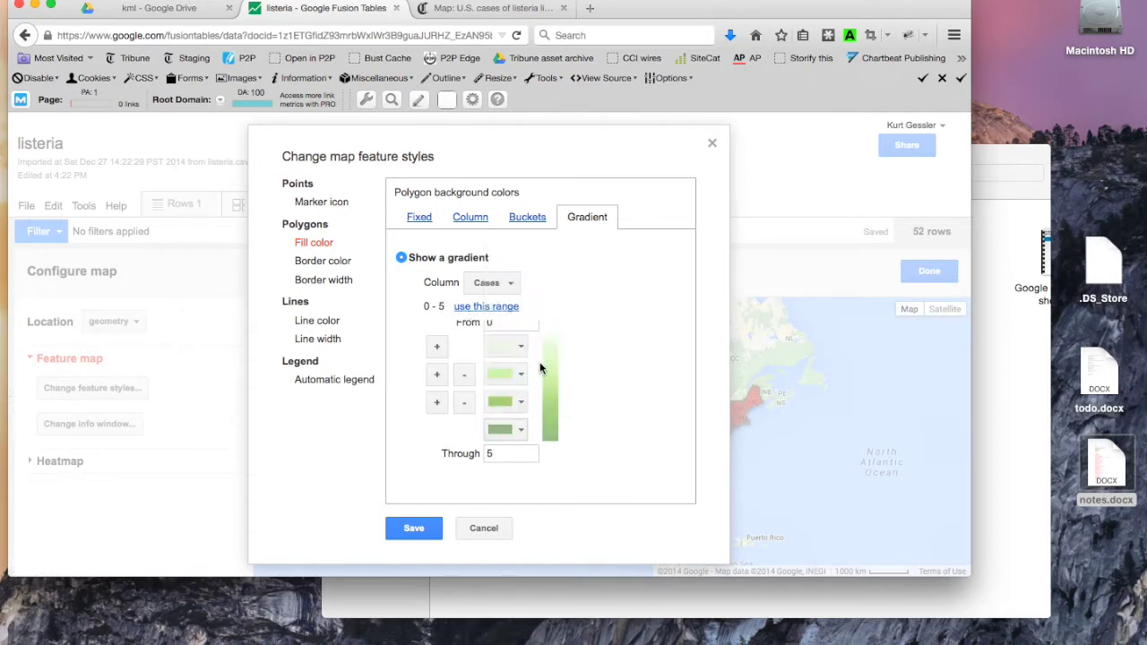
{"action": "left_click", "coordinate": [515, 430]}
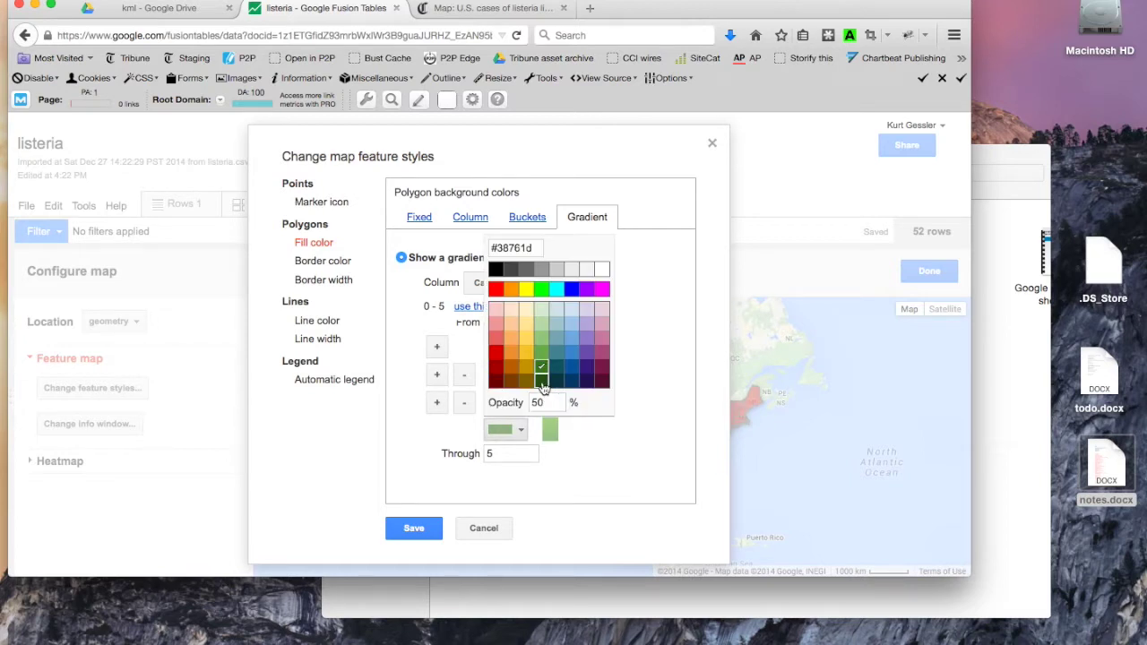
{"action": "left_click", "coordinate": [543, 383]}
{"action": "left_click", "coordinate": [520, 403]}
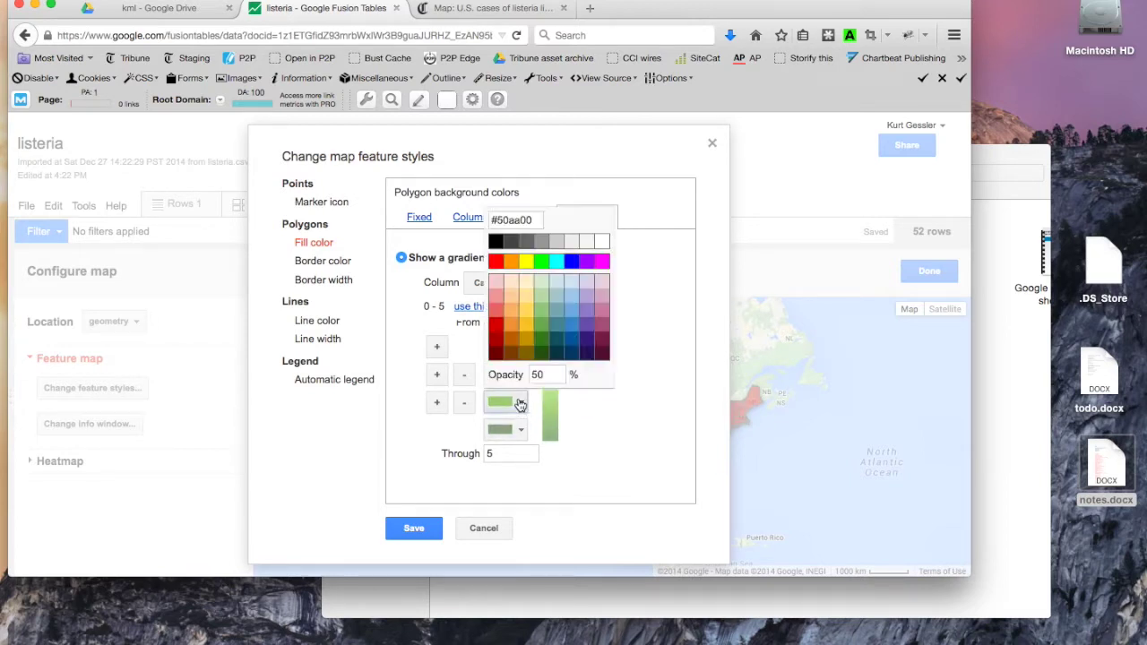
{"action": "left_click", "coordinate": [542, 338]}
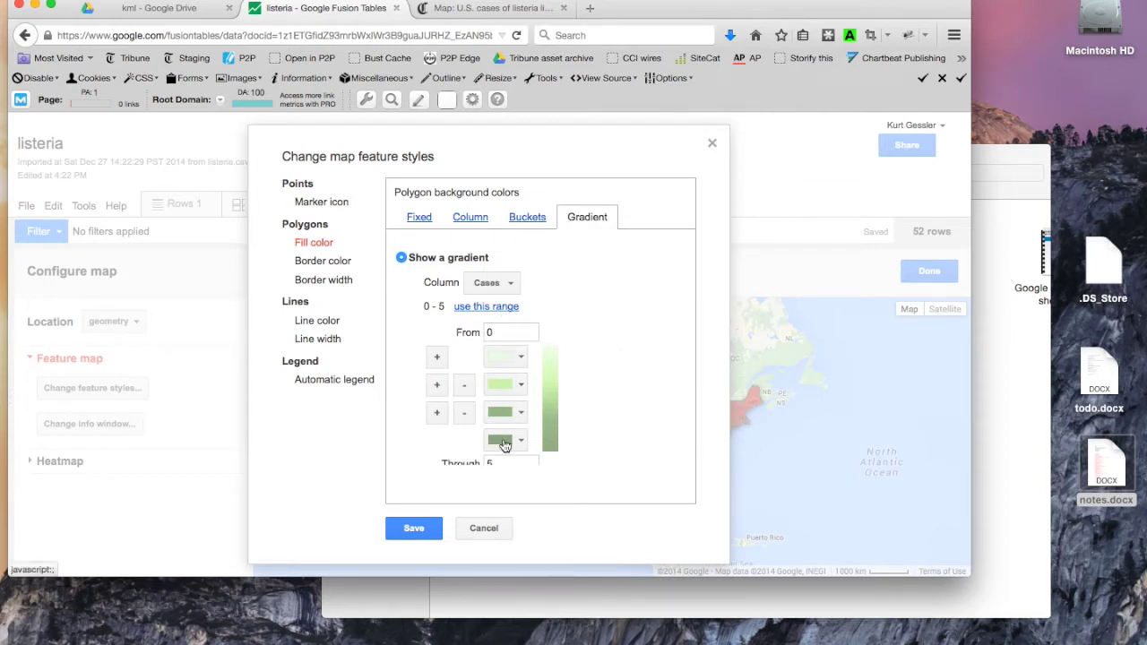
{"action": "scroll", "coordinate": [556, 397], "scroll_direction": "down", "scroll_amount": 1}
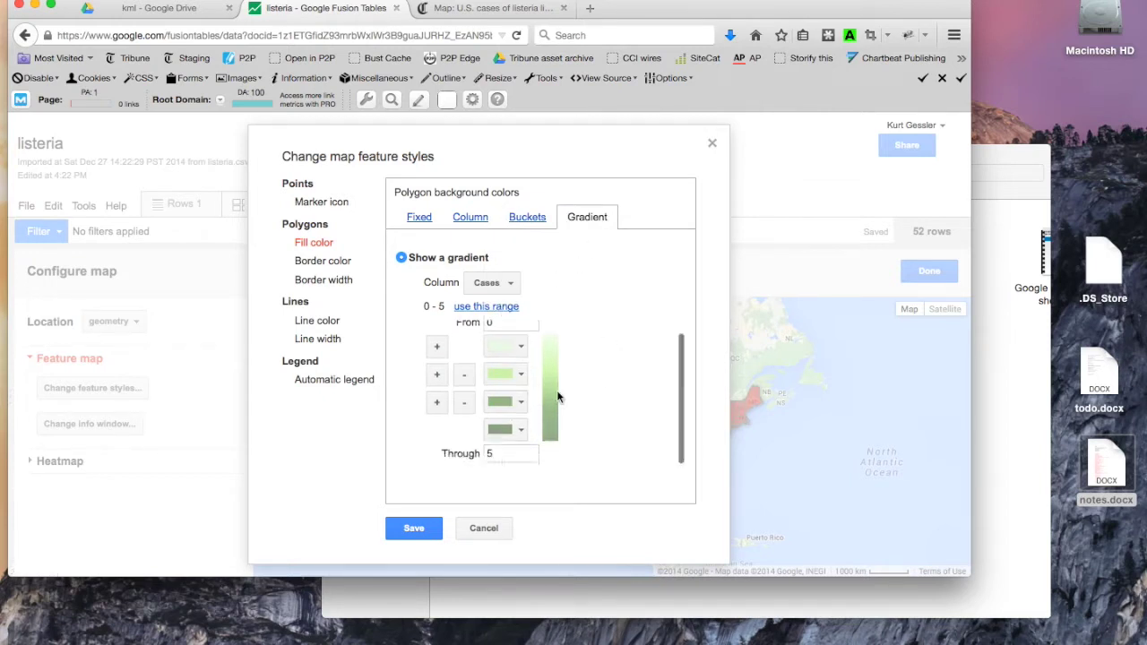
{"action": "scroll", "coordinate": [597, 415], "scroll_direction": "up", "scroll_amount": 1}
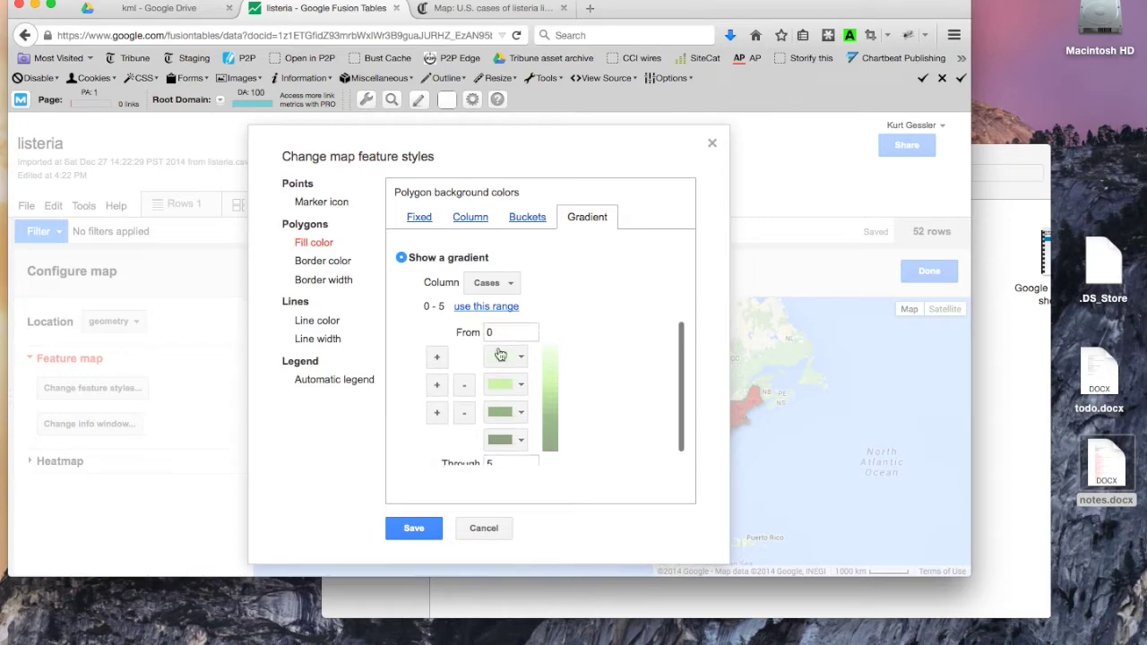
{"action": "left_click", "coordinate": [412, 528]}
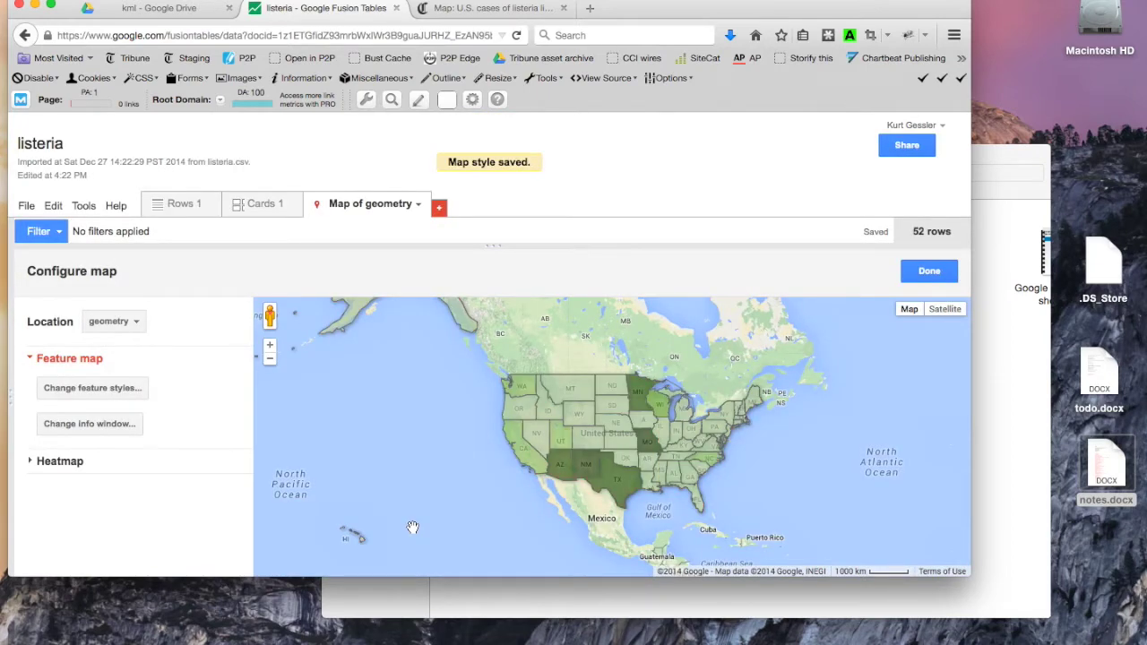
Zoom the map in on the contiguous United States and check the info windows of New Mexico and California
{"action": "left_click_drag", "start_coordinate": [816, 480], "coordinate": [777, 459]}
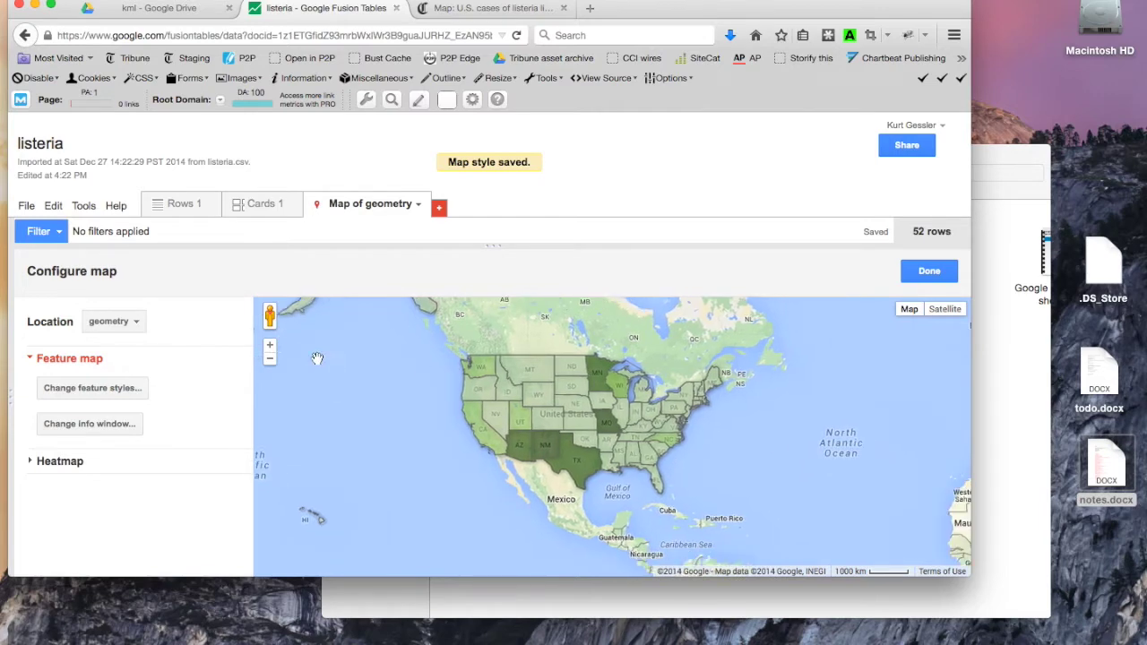
{"action": "left_click", "coordinate": [269, 345]}
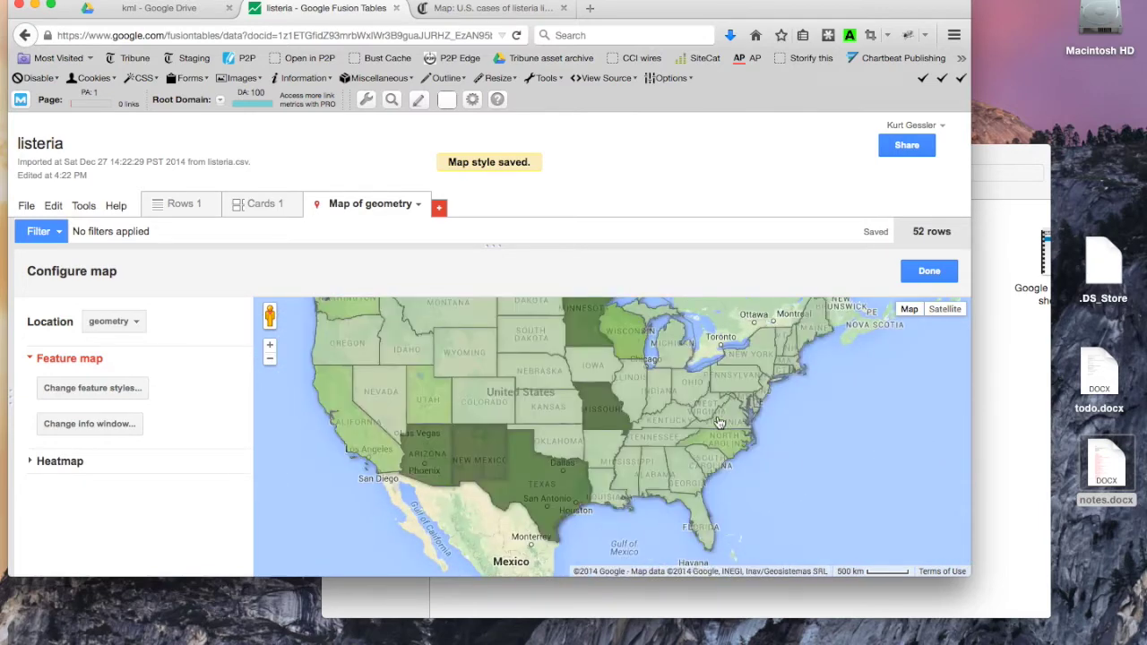
{"action": "left_click_drag", "start_coordinate": [849, 412], "coordinate": [863, 452]}
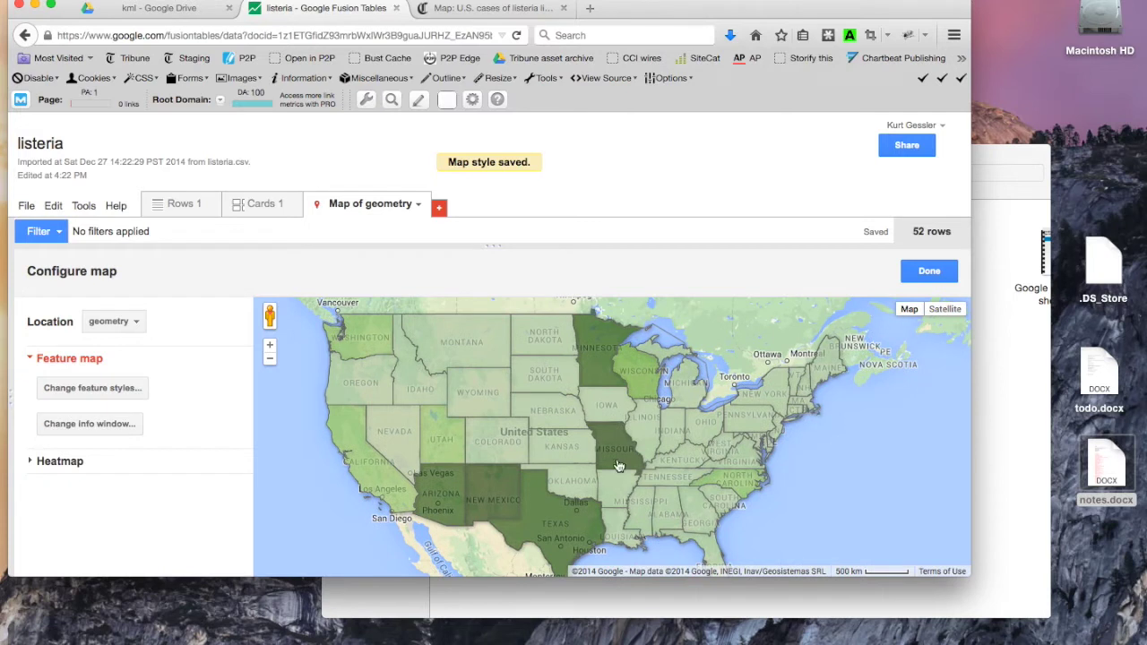
{"action": "left_click", "coordinate": [490, 487]}
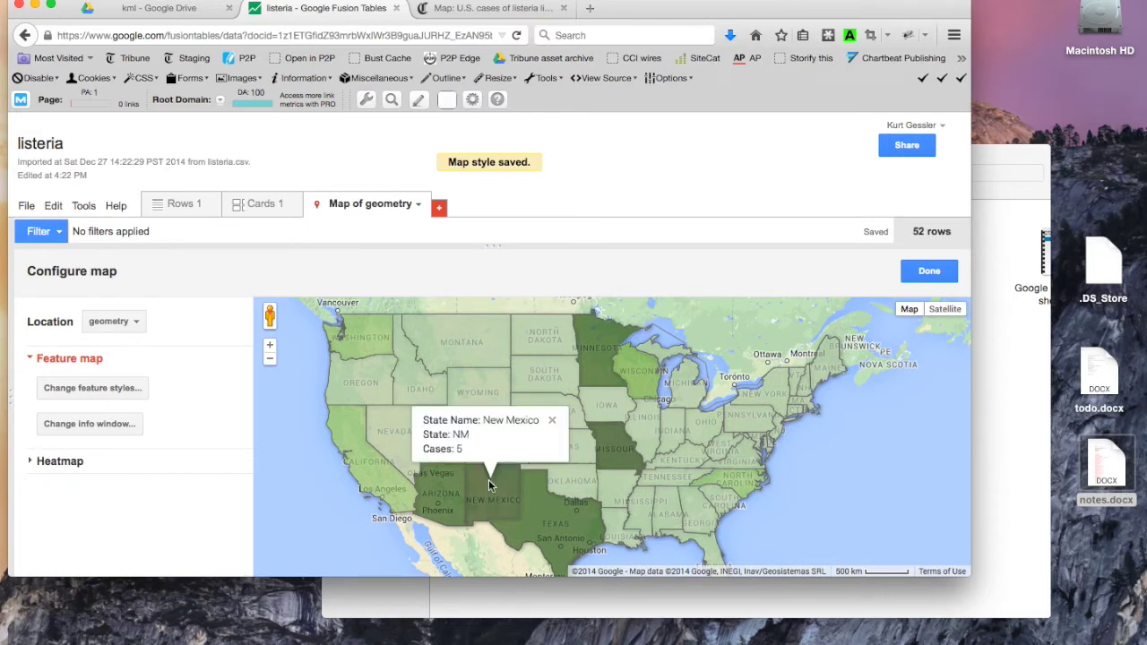
{"action": "left_click", "coordinate": [552, 422]}
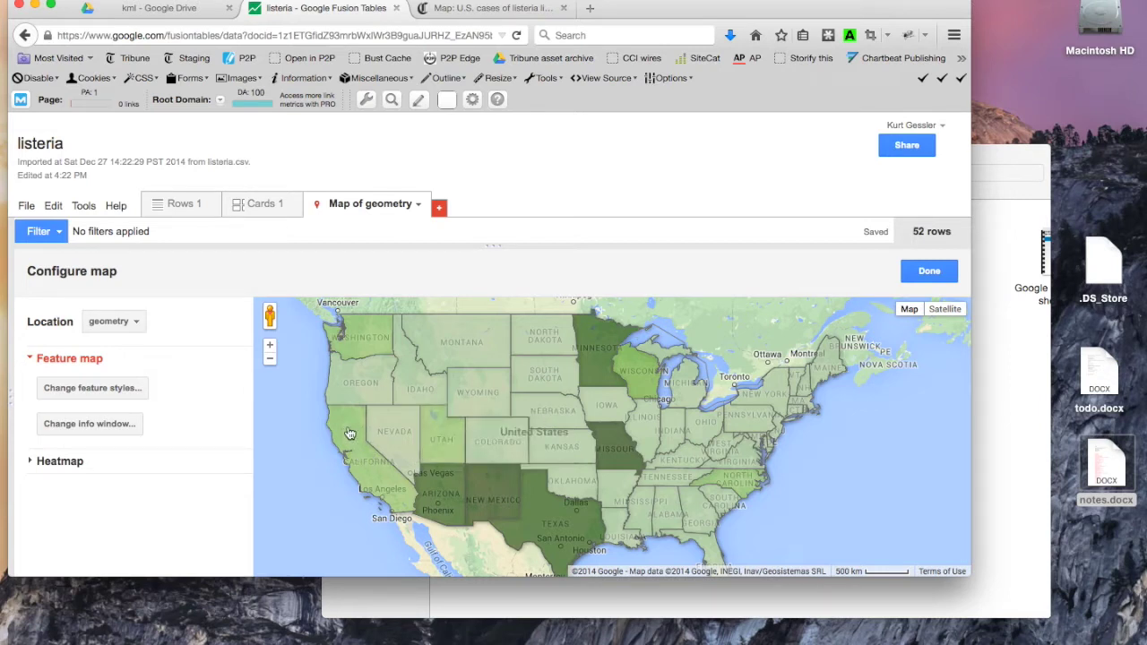
{"action": "left_click", "coordinate": [349, 434]}
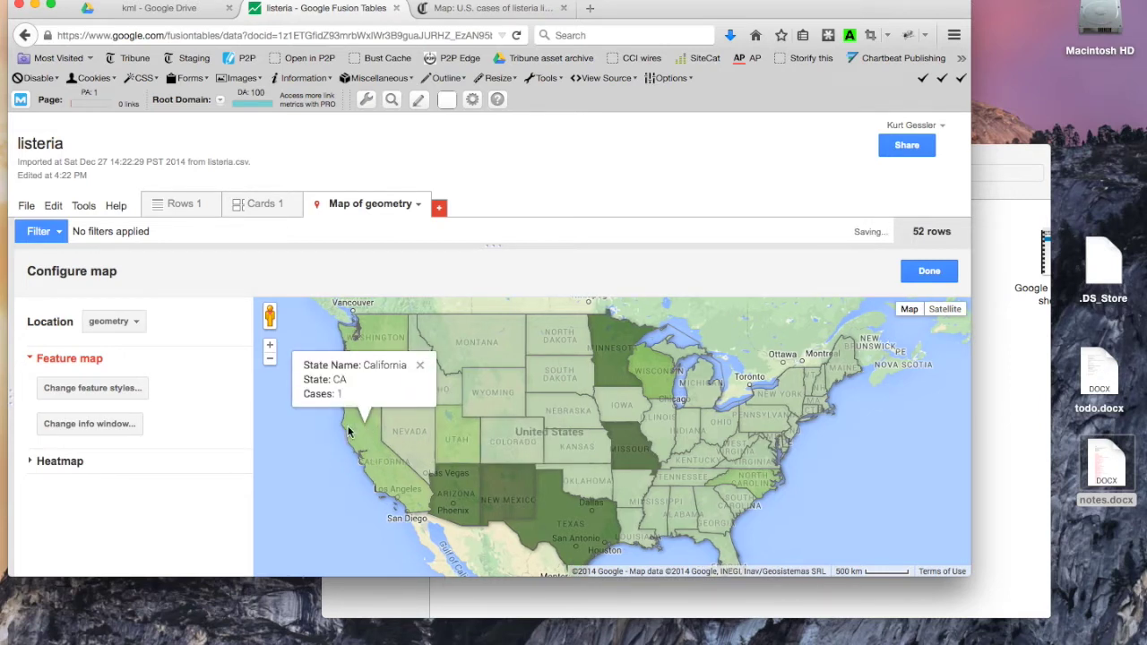
{"action": "left_click", "coordinate": [419, 365]}
Recenter the map on the contiguous United States and review the fields in New Mexico's info window
{"action": "left_click_drag", "start_coordinate": [866, 475], "coordinate": [851, 443]}
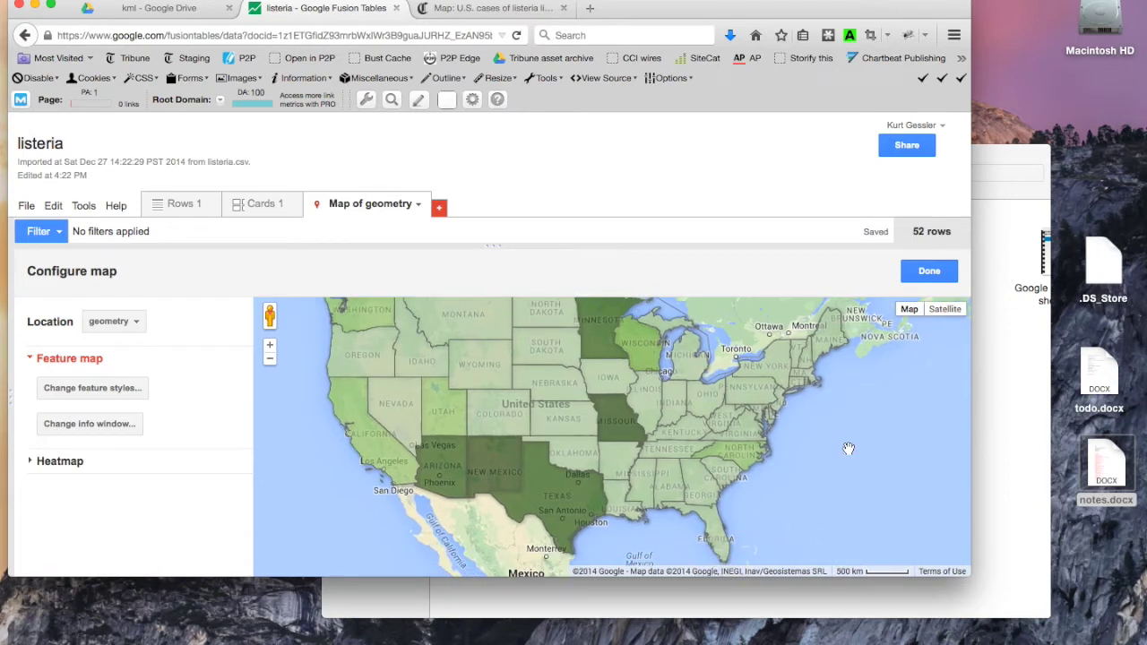
{"action": "left_click_drag", "start_coordinate": [862, 443], "coordinate": [842, 463]}
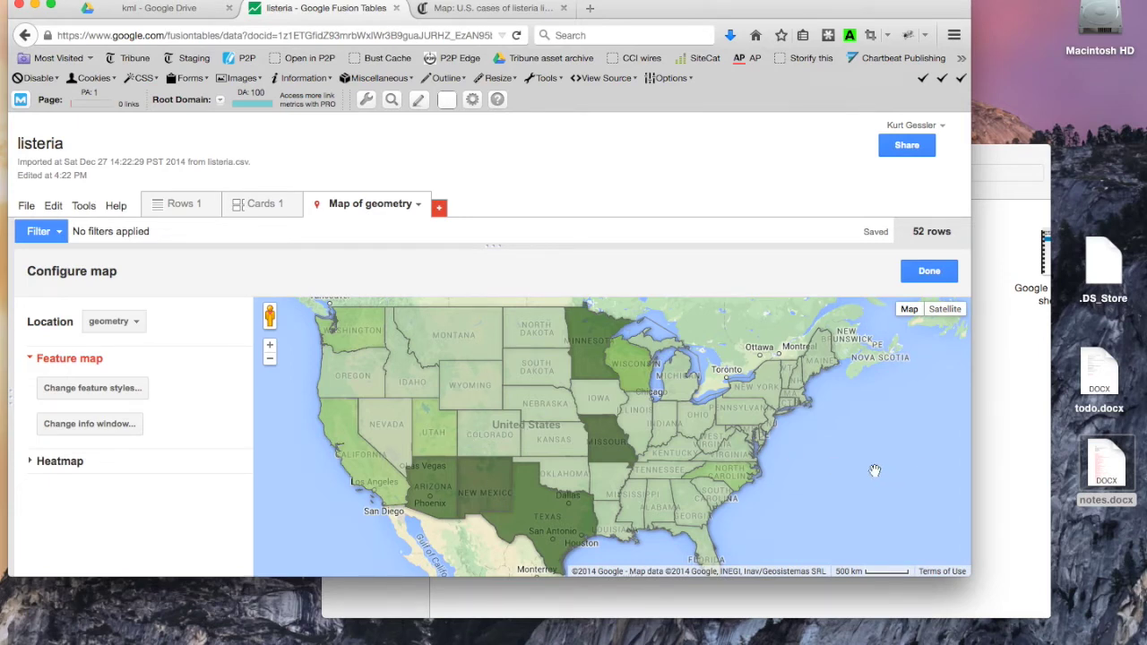
{"action": "left_click_drag", "start_coordinate": [875, 472], "coordinate": [868, 447]}
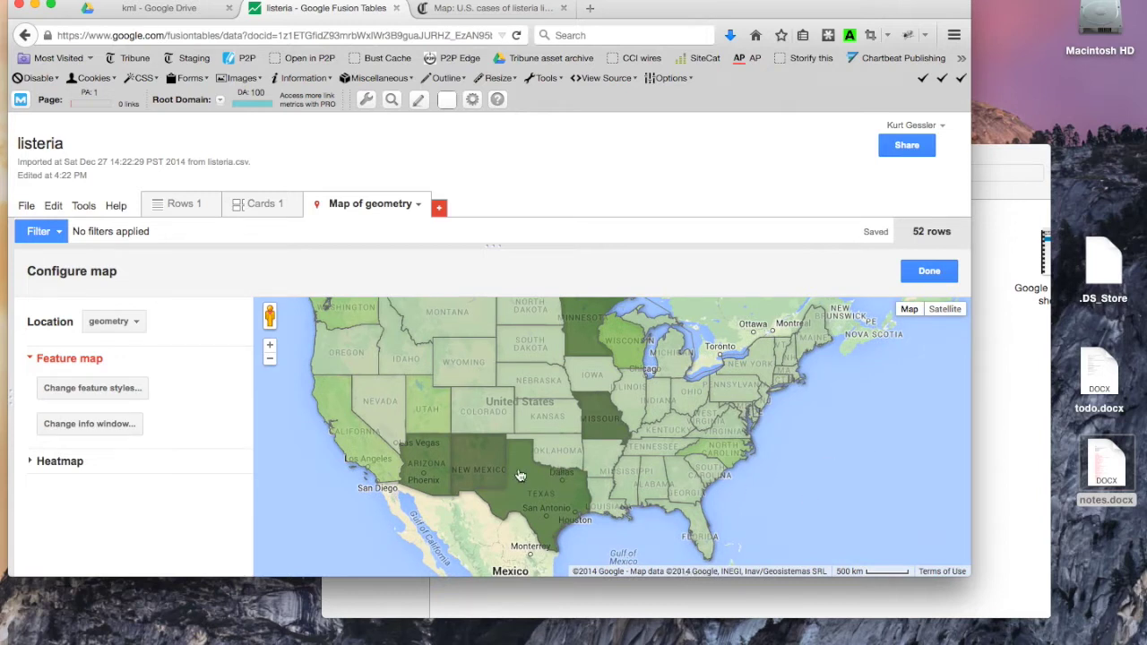
{"action": "left_click", "coordinate": [474, 446]}
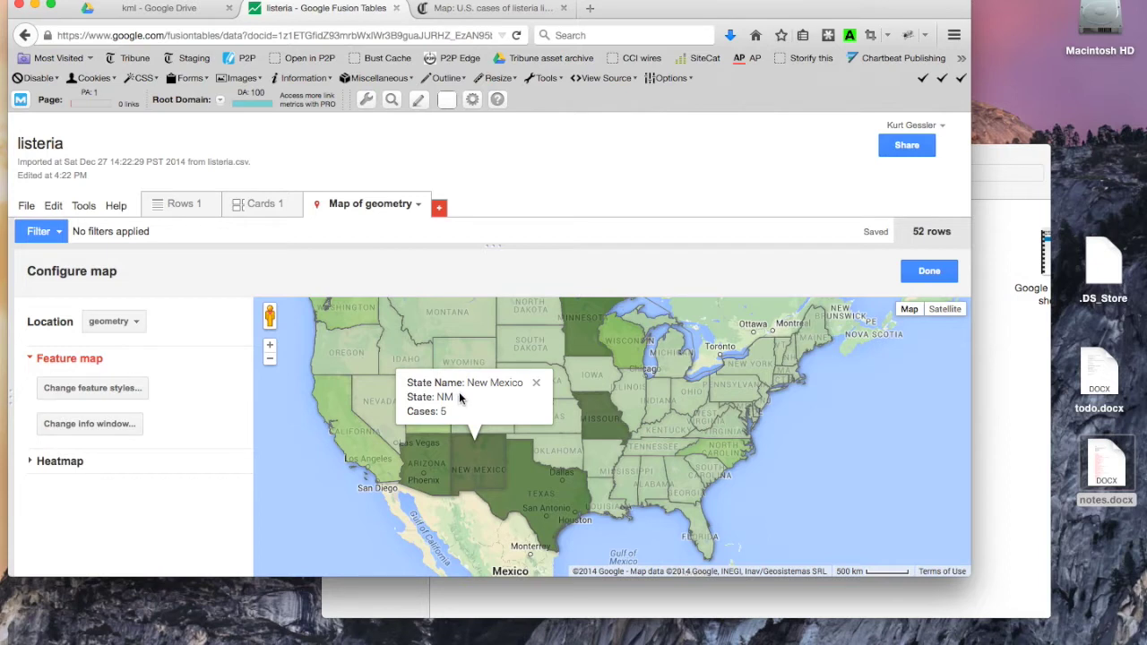
{"action": "left_click", "coordinate": [534, 385]}
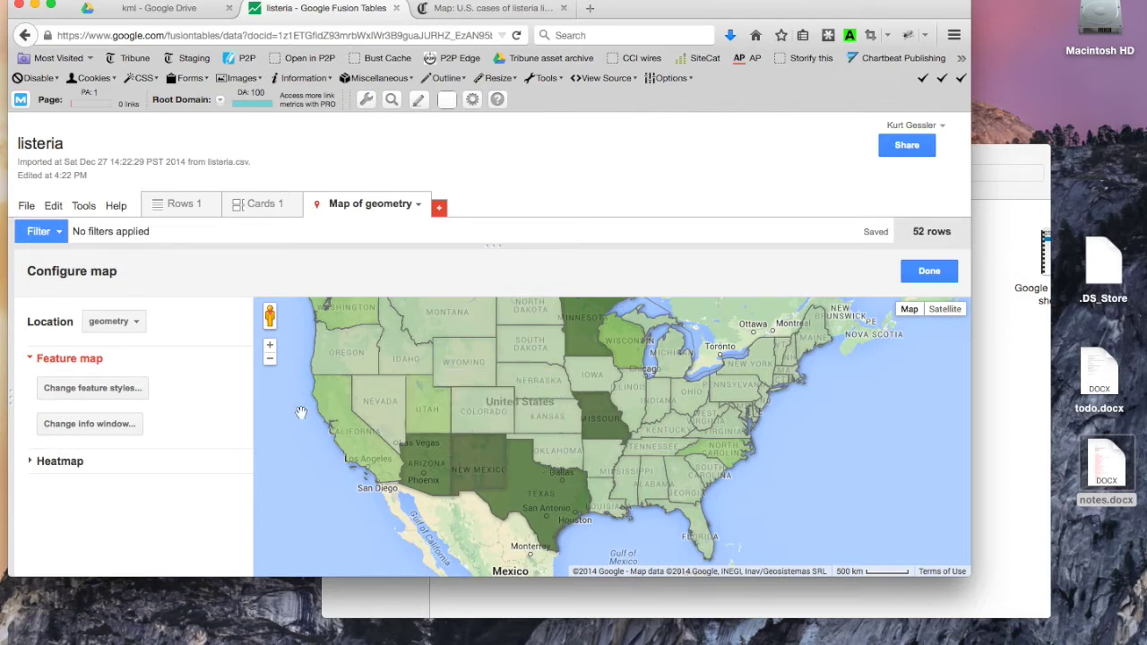
Exclude the State column from the map's info window and switch its layout to custom HTML
{"action": "left_click", "coordinate": [121, 427]}
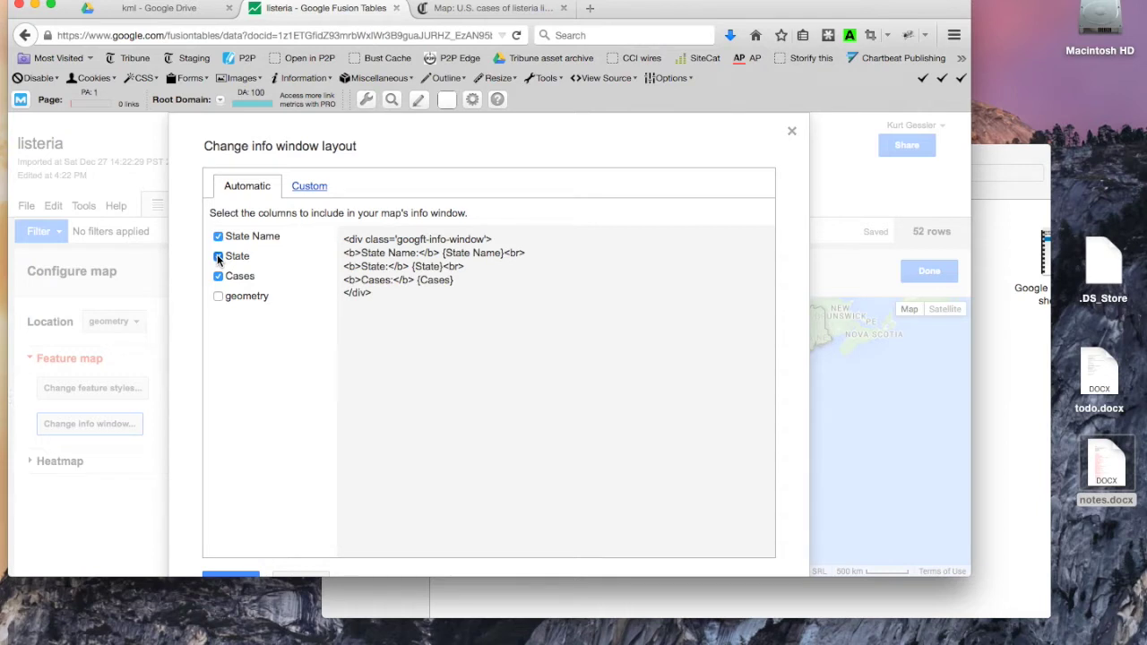
{"action": "left_click", "coordinate": [218, 257]}
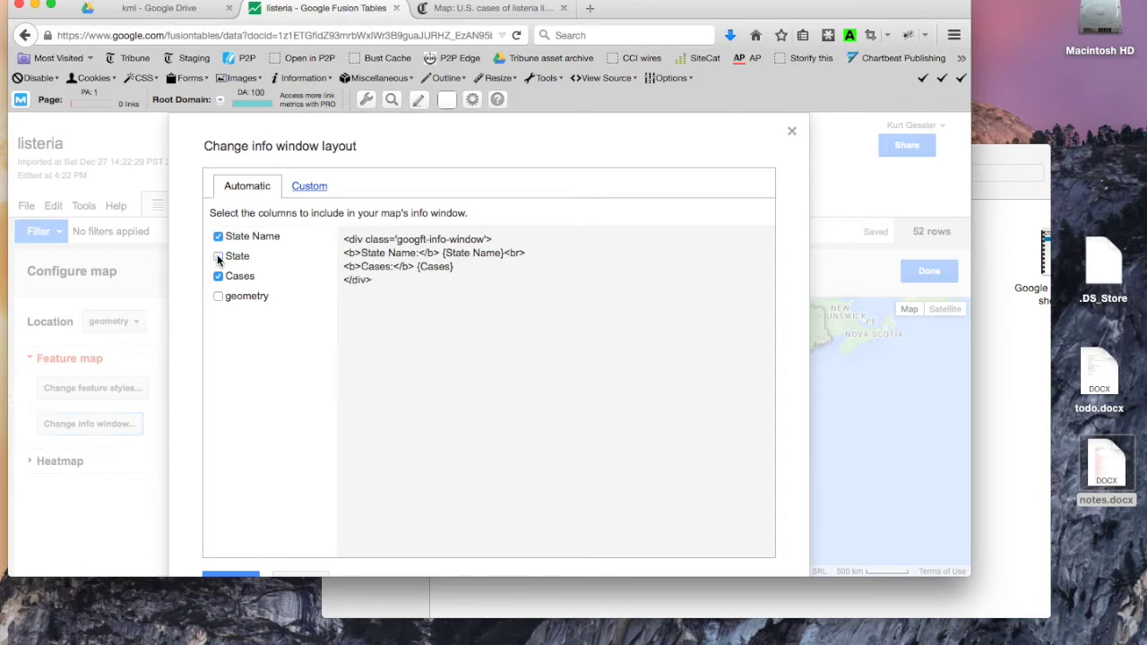
{"action": "left_click", "coordinate": [309, 188]}
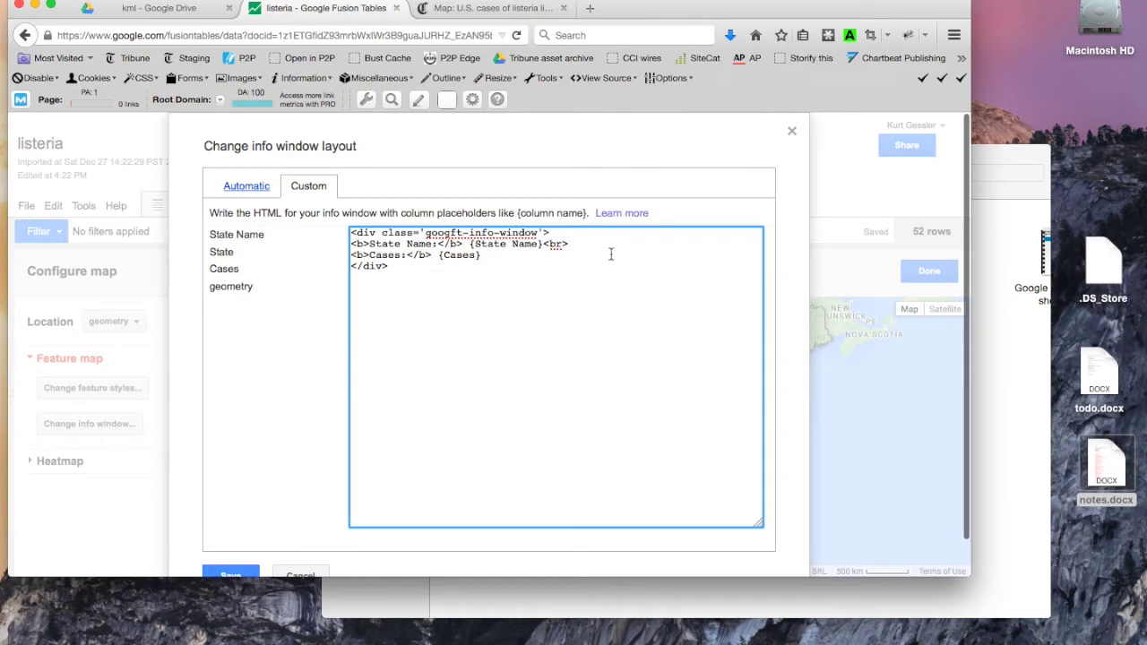
Add style='width:200px; height: auto' to the opening div tag of the info window HTML
{"action": "left_click", "coordinate": [572, 234]}
{"action": "key", "text": "Left"}
{"action": "type", "text": "style='width:200px;"}
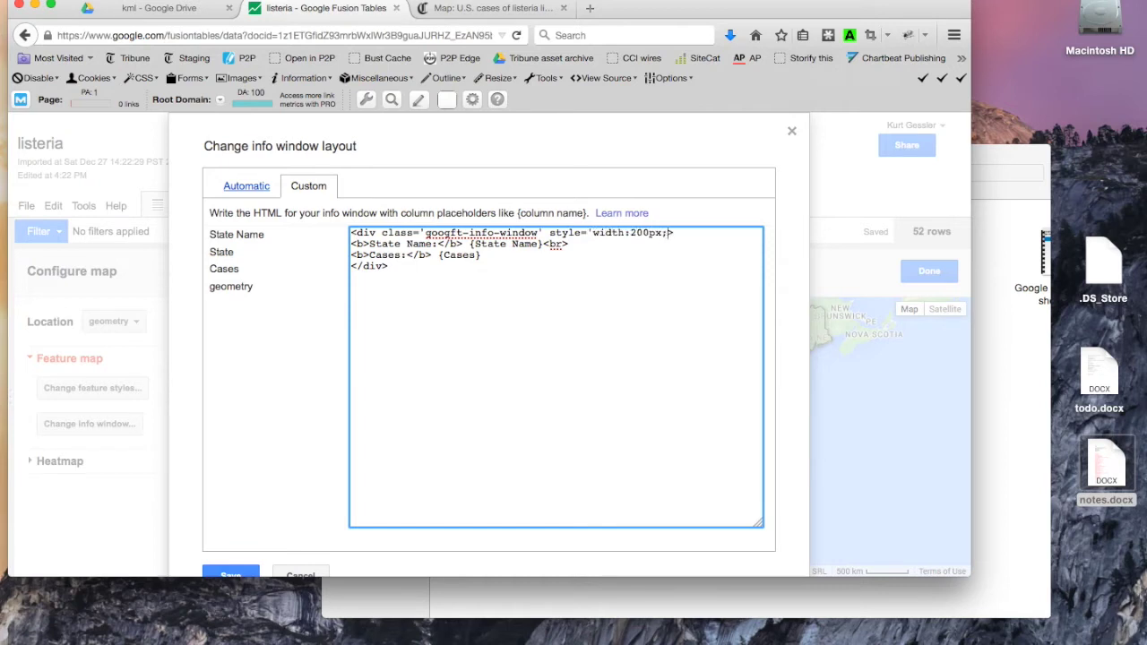
{"action": "type", "text": " height:"}
{"action": "type", "text": "auto"}
Remove the bold State Name label, change the line break to <br />, and save the info window, checking it on New Mexico
{"action": "left_click_drag", "start_coordinate": [351, 244], "coordinate": [469, 245]}
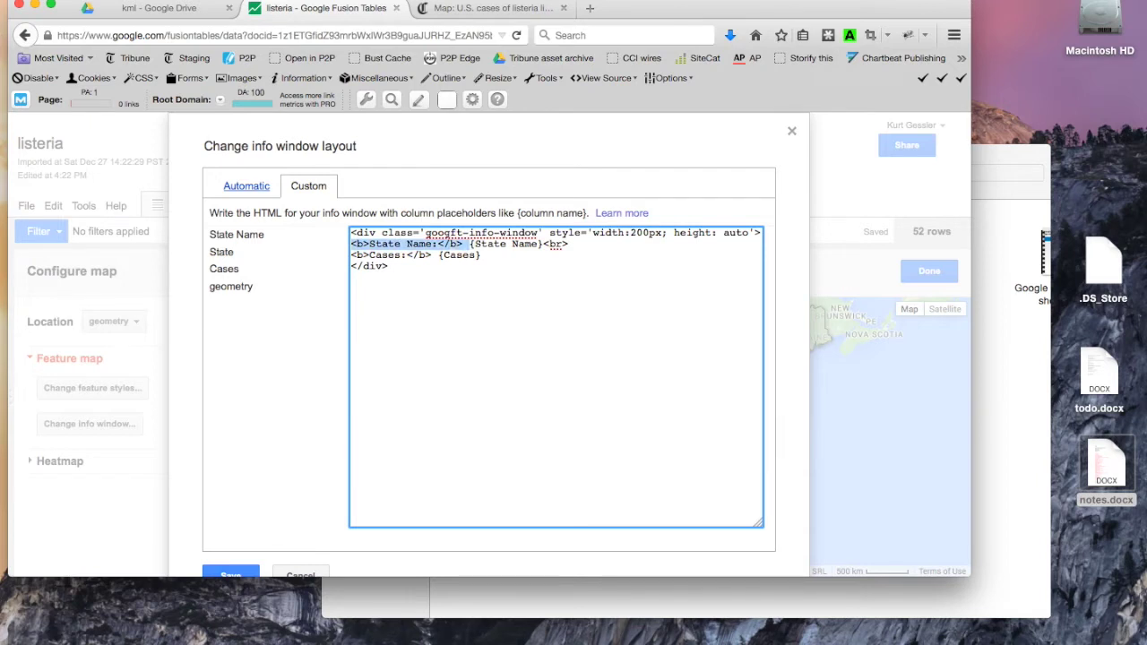
{"action": "key", "text": "BackSpace"}
{"action": "type", "text": "/>"}
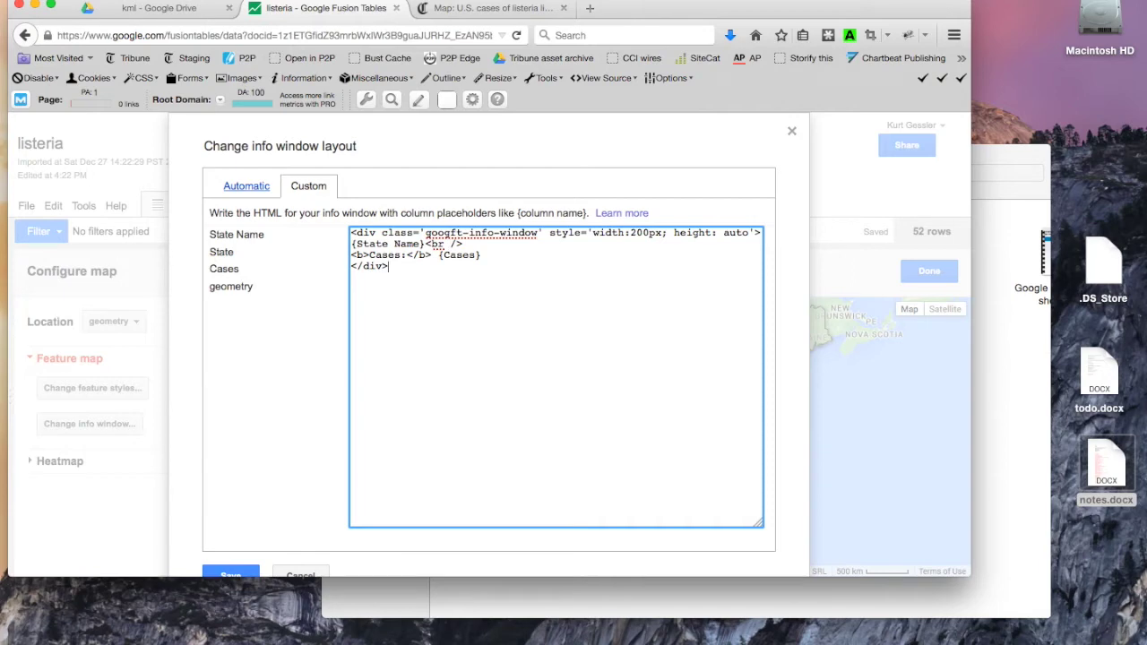
{"action": "left_click", "coordinate": [235, 575]}
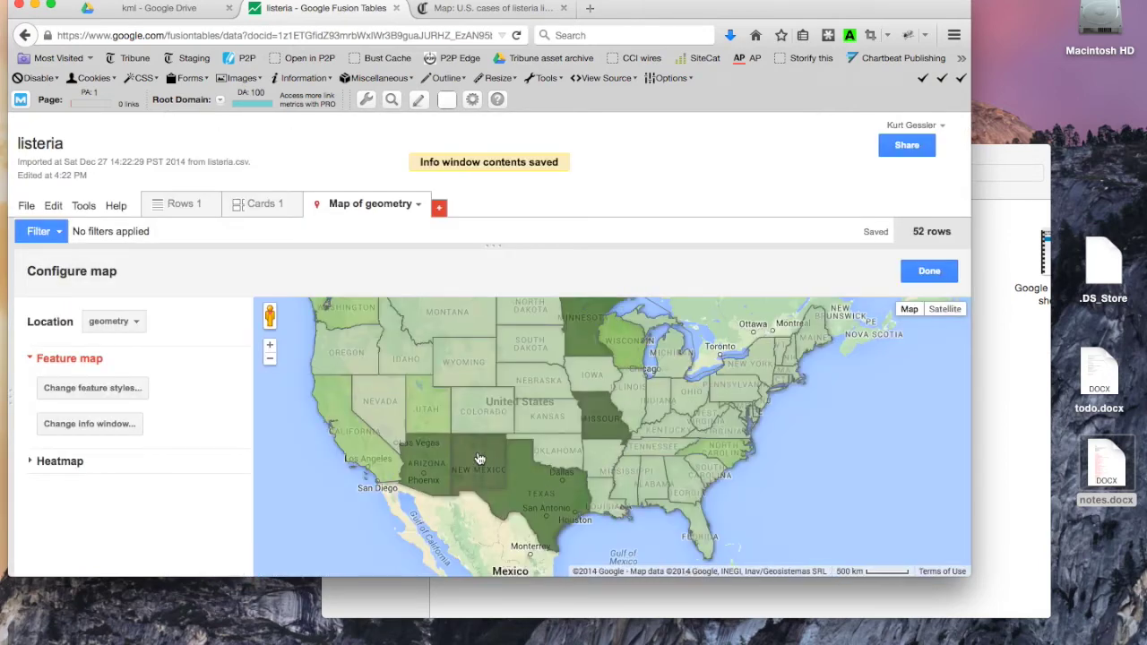
{"action": "left_click", "coordinate": [478, 457]}
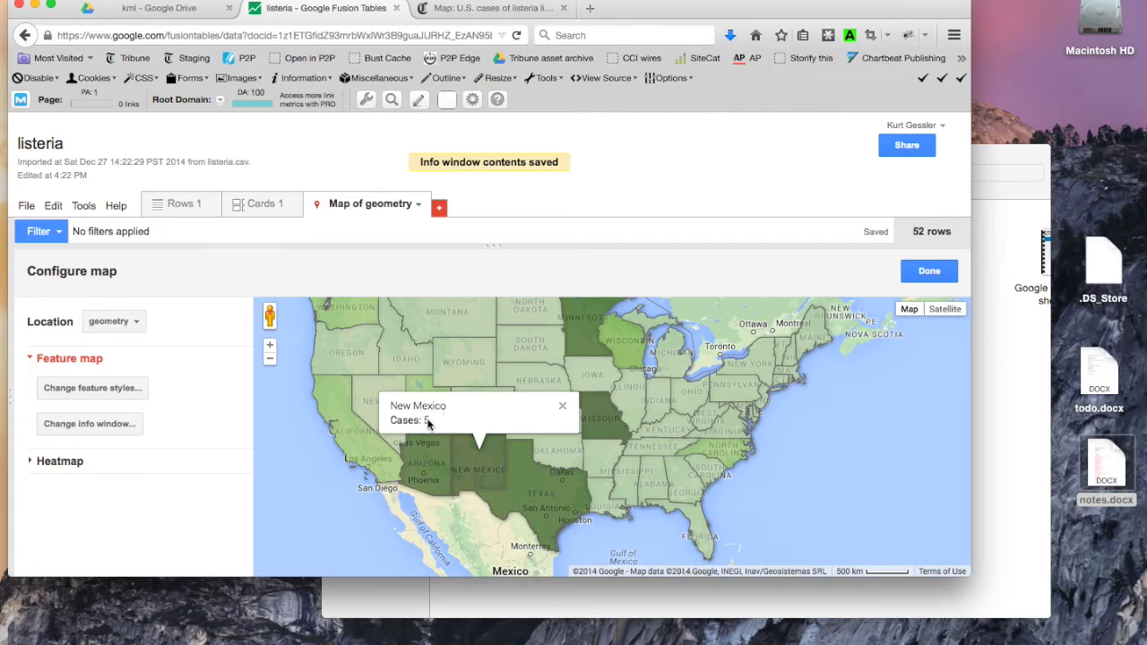
{"action": "left_click", "coordinate": [565, 408]}
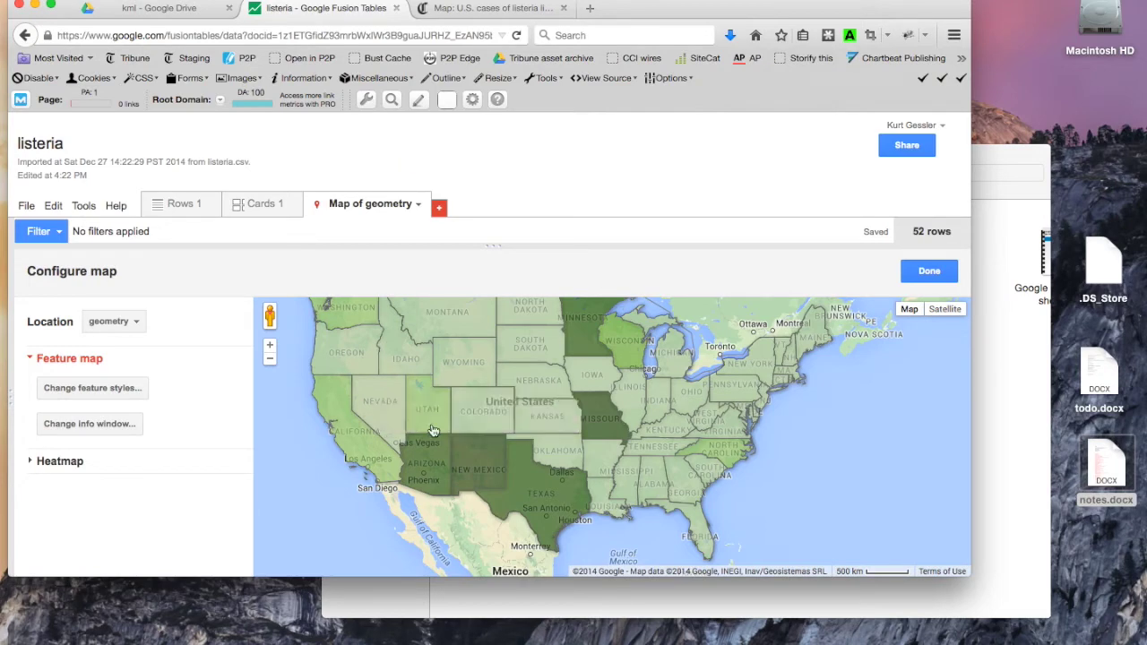
Remove the <b> and </b> tags around the Cases: label in the map's custom info window HTML
{"action": "left_click", "coordinate": [106, 431]}
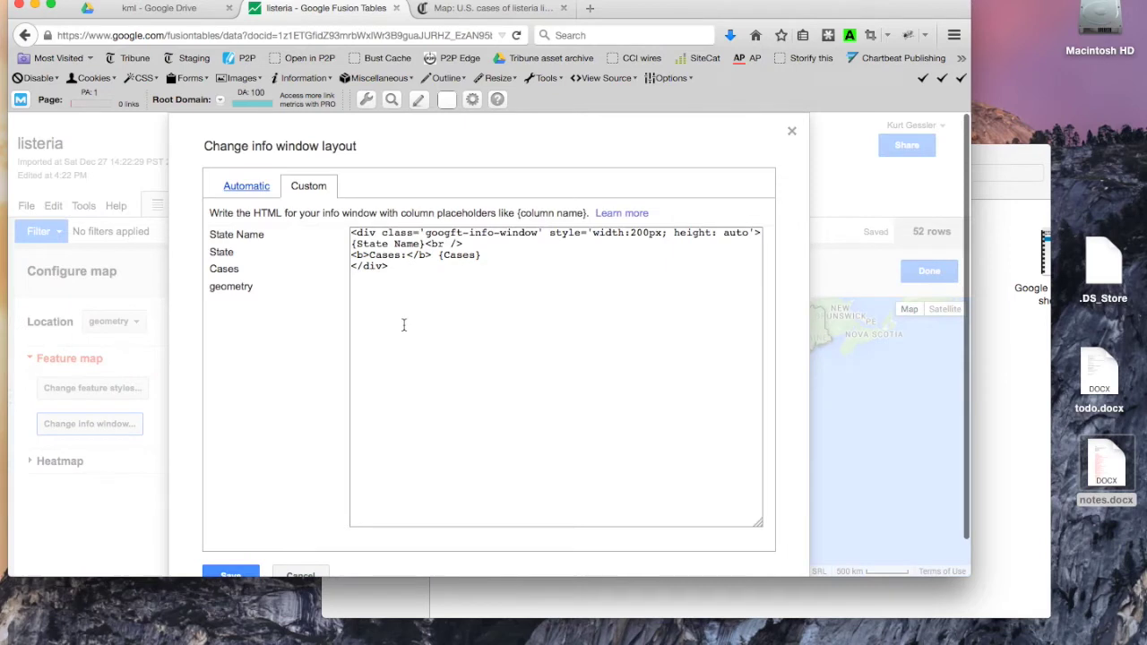
{"action": "left_click", "coordinate": [407, 250]}
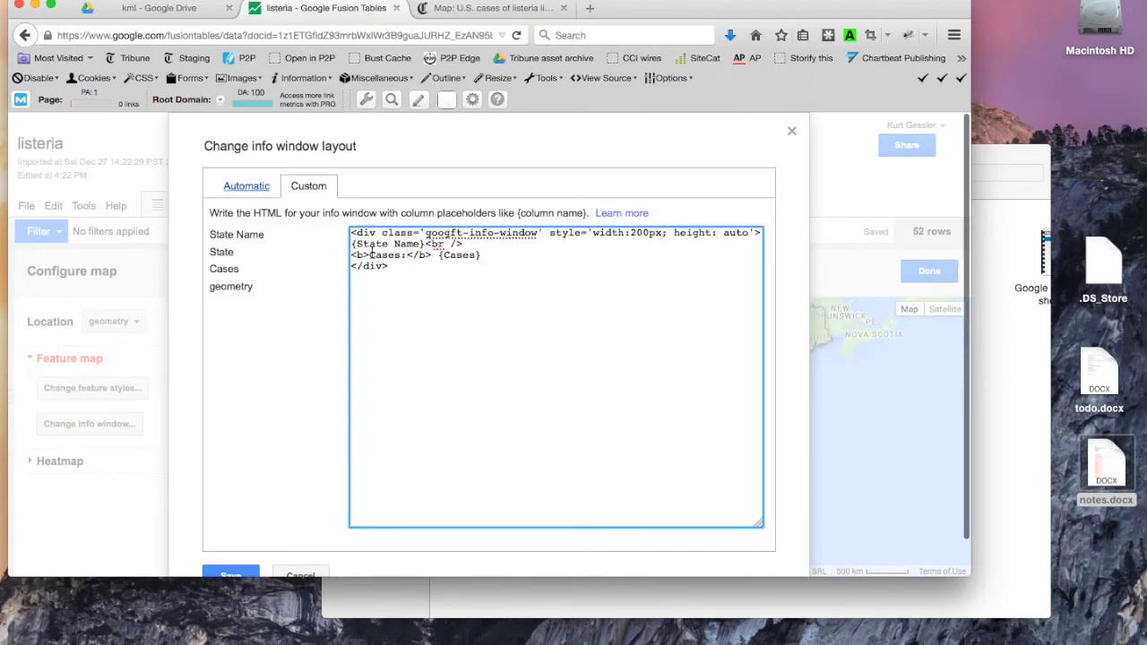
{"action": "left_click", "coordinate": [370, 255]}
{"action": "key", "text": "BackSpace"}
{"action": "key", "text": "BackSpace"}
{"action": "key", "text": "BackSpace"}
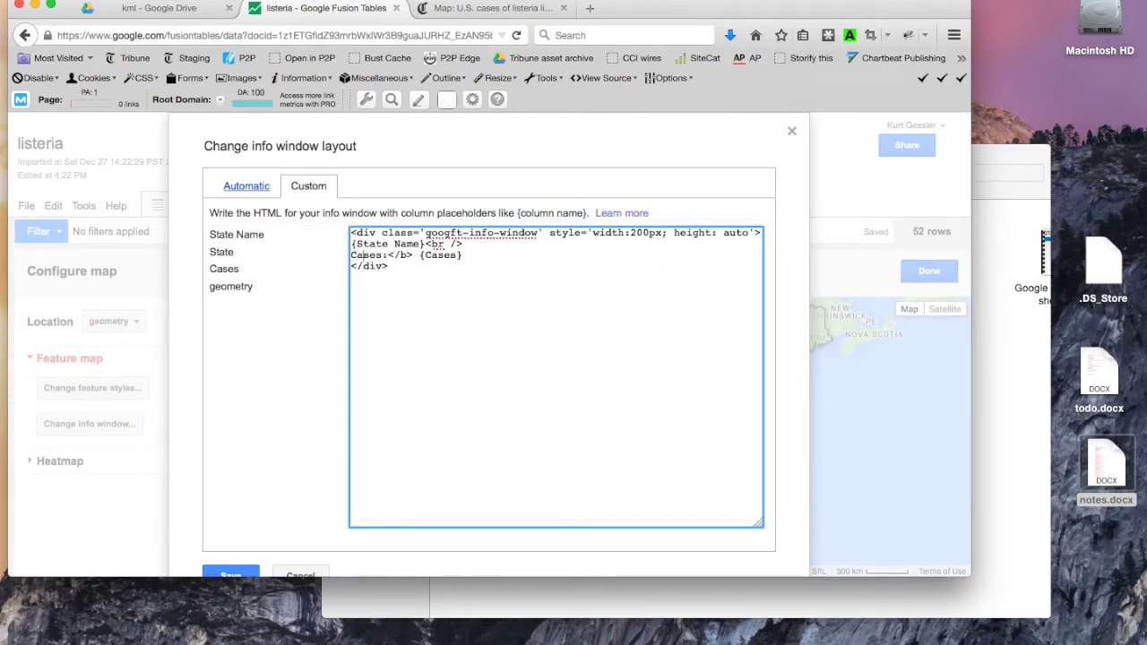
{"action": "key", "text": "BackSpace"}
{"action": "key", "text": "BackSpace"}
{"action": "key", "text": "BackSpace"}
{"action": "key", "text": "BackSpace"}
Wrap the {State Name} placeholder in <b> and </b> tags and save the info window layout
{"action": "type", "text": "<b>"}
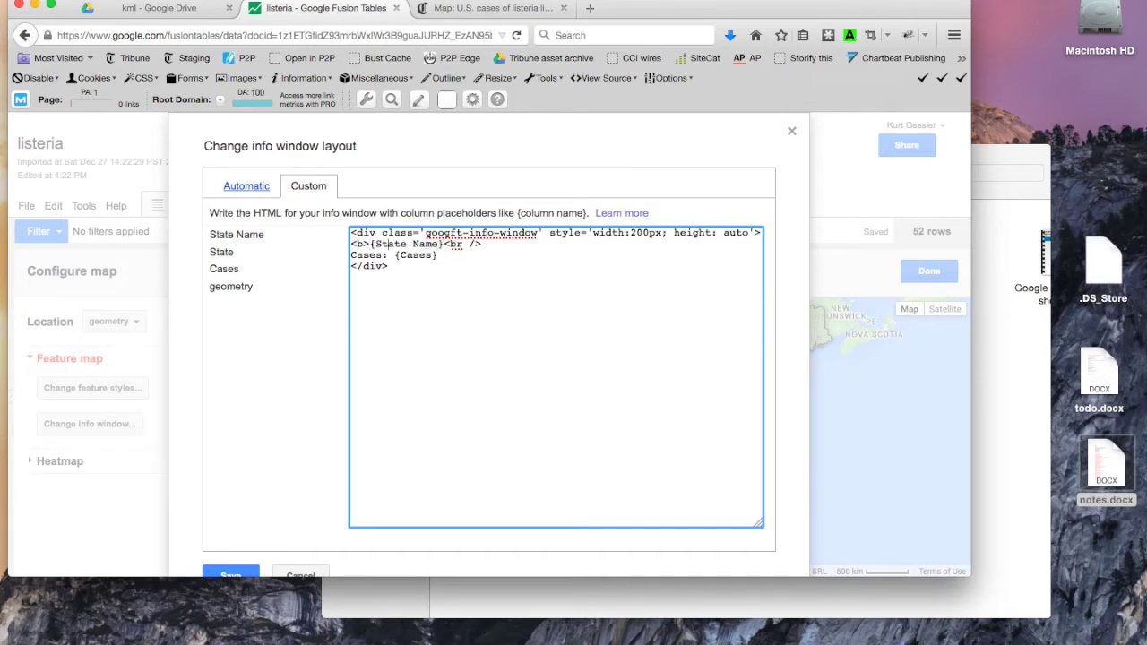
{"action": "type", "text": "</b>"}
{"action": "left_click", "coordinate": [236, 575]}
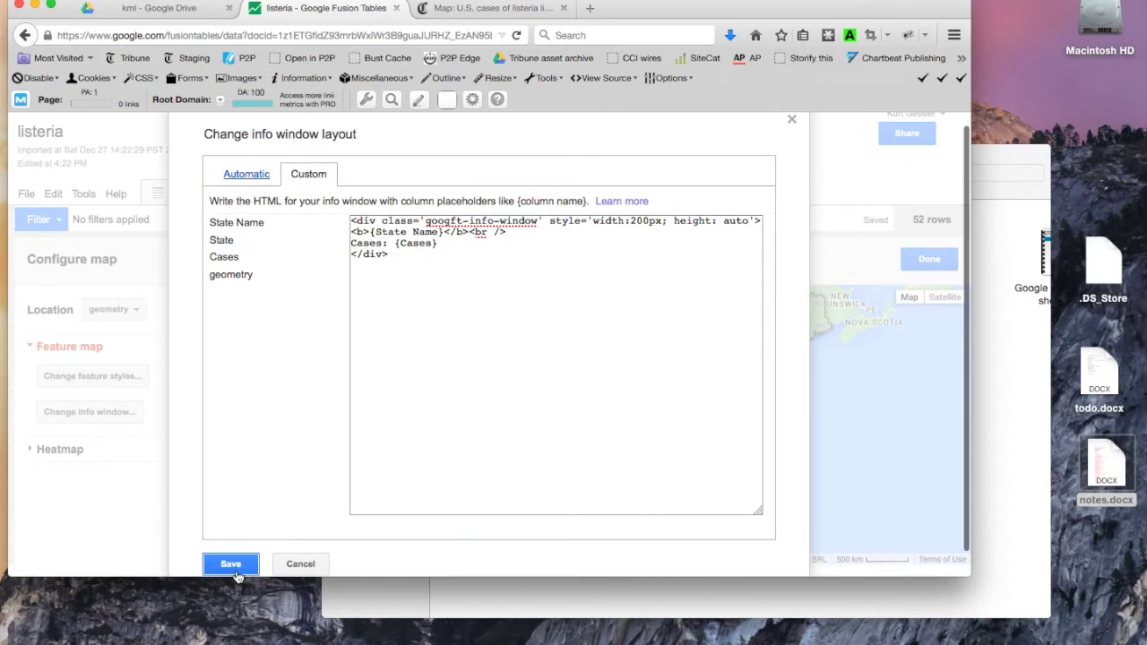
{"action": "left_click", "coordinate": [230, 566]}
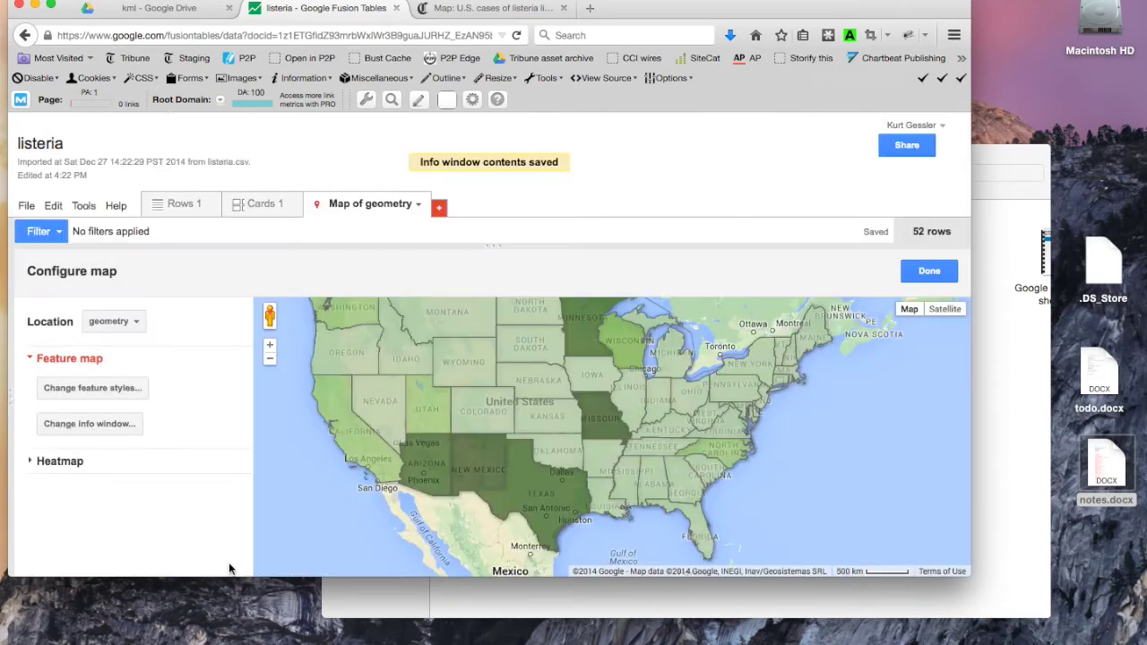
Check the saved info window layout on New Mexico, Missouri, Texas and Minnesota
{"action": "left_click", "coordinate": [479, 458]}
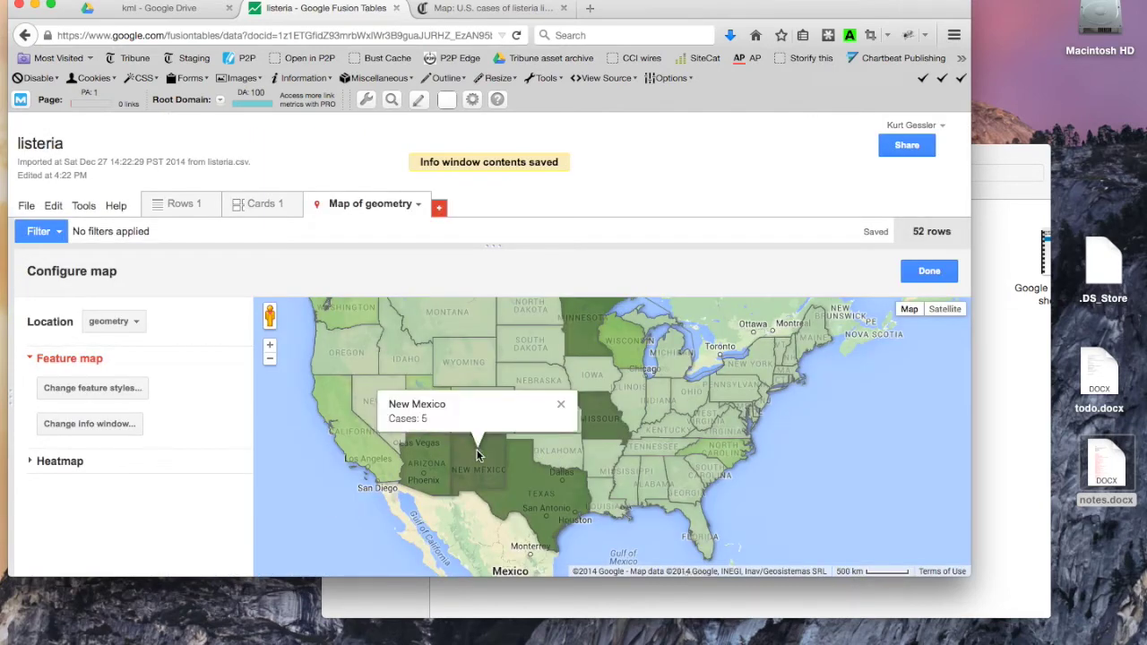
{"action": "left_click", "coordinate": [561, 404]}
{"action": "left_click", "coordinate": [603, 410]}
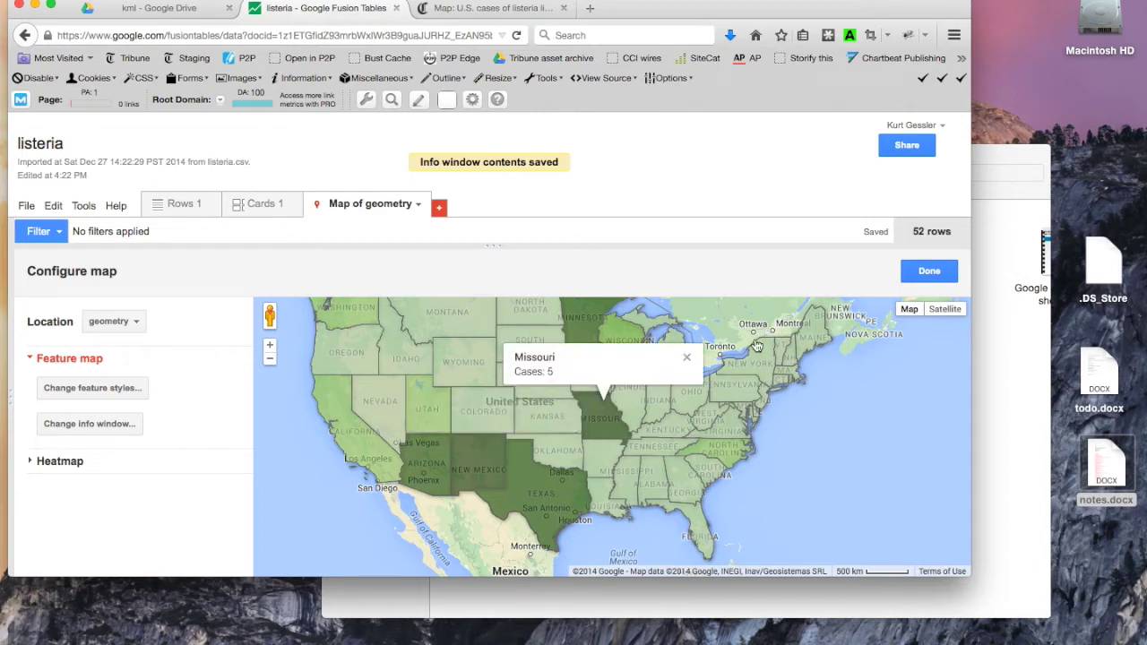
{"action": "left_click", "coordinate": [686, 358]}
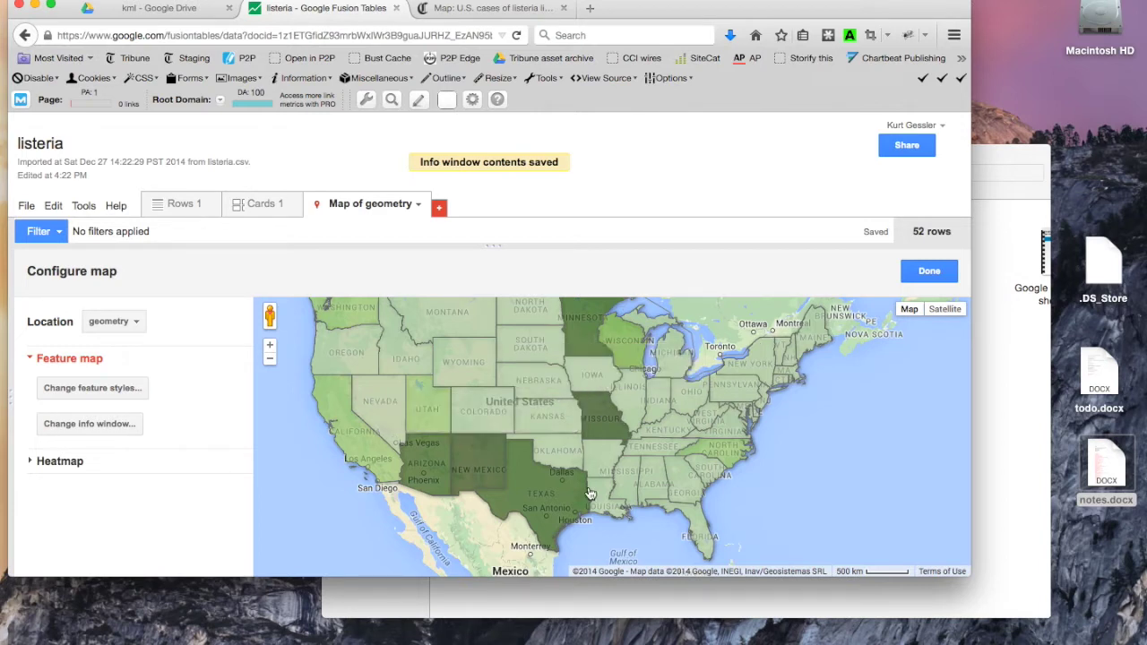
{"action": "left_click", "coordinate": [529, 482]}
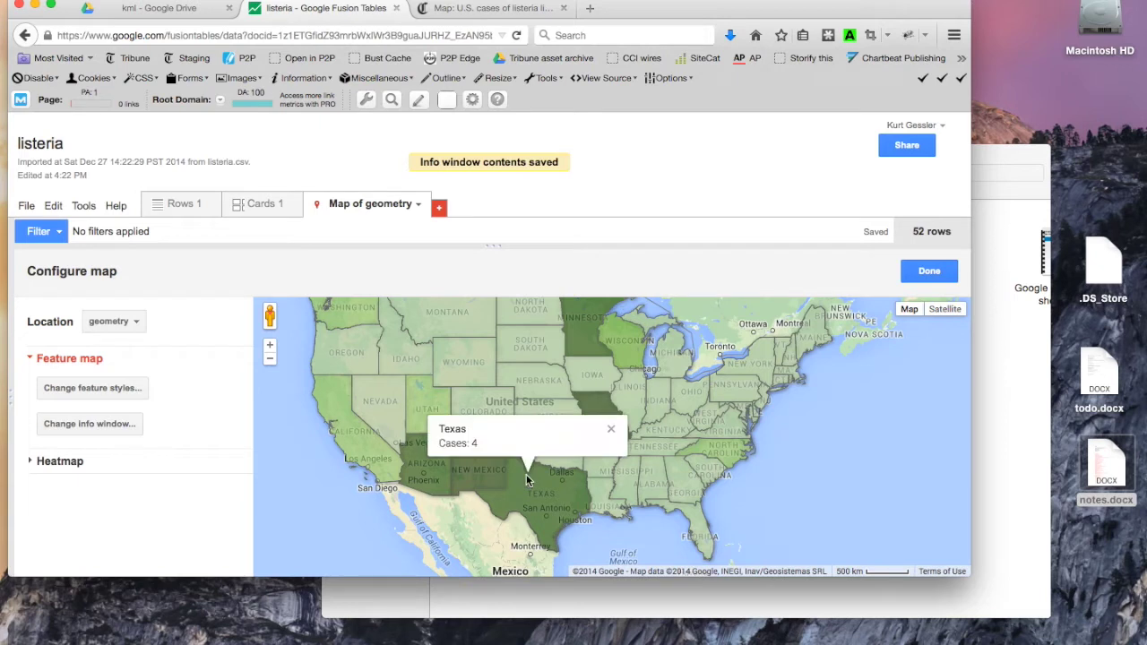
{"action": "left_click", "coordinate": [616, 432]}
{"action": "left_click", "coordinate": [589, 338]}
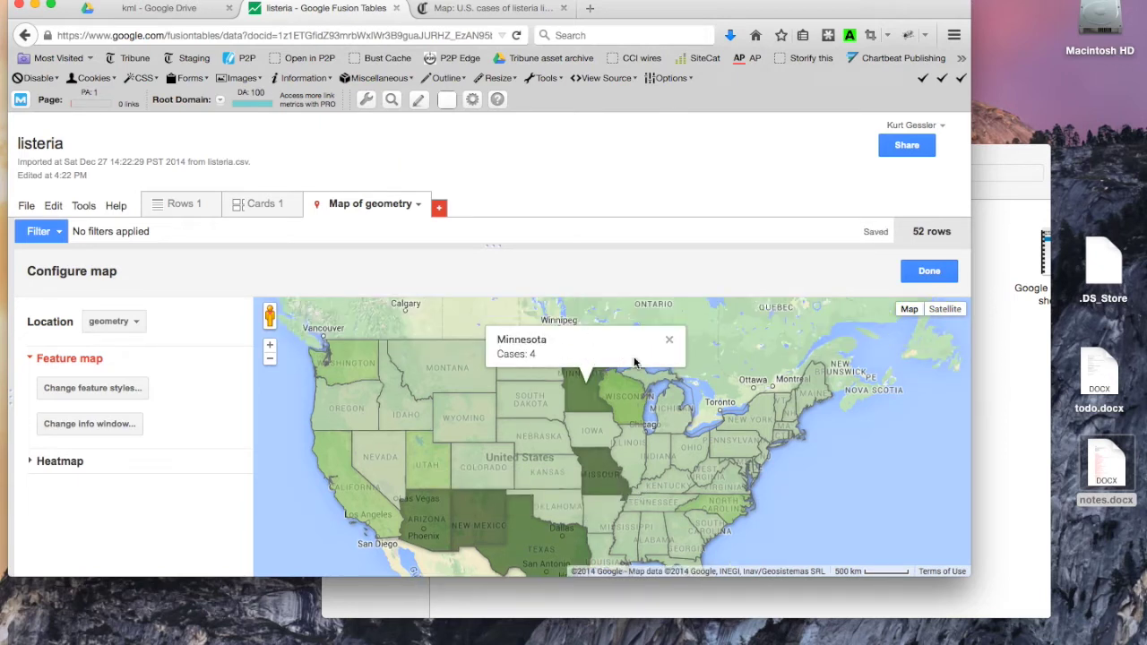
{"action": "left_click", "coordinate": [669, 343]}
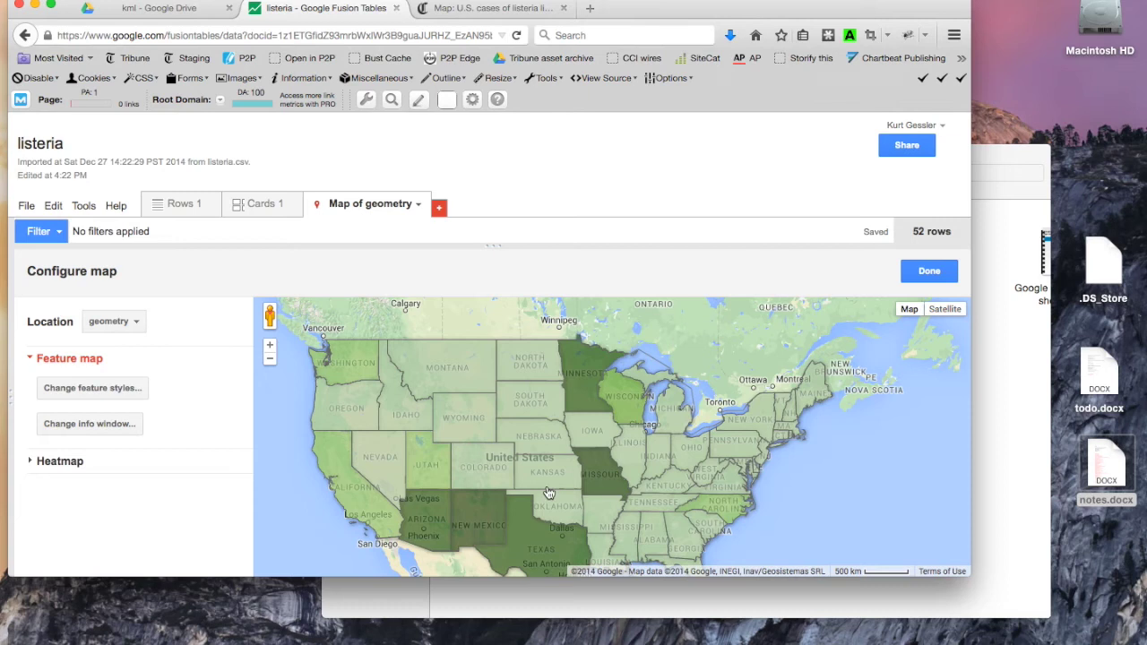
{"action": "left_click_drag", "start_coordinate": [849, 478], "coordinate": [878, 453]}
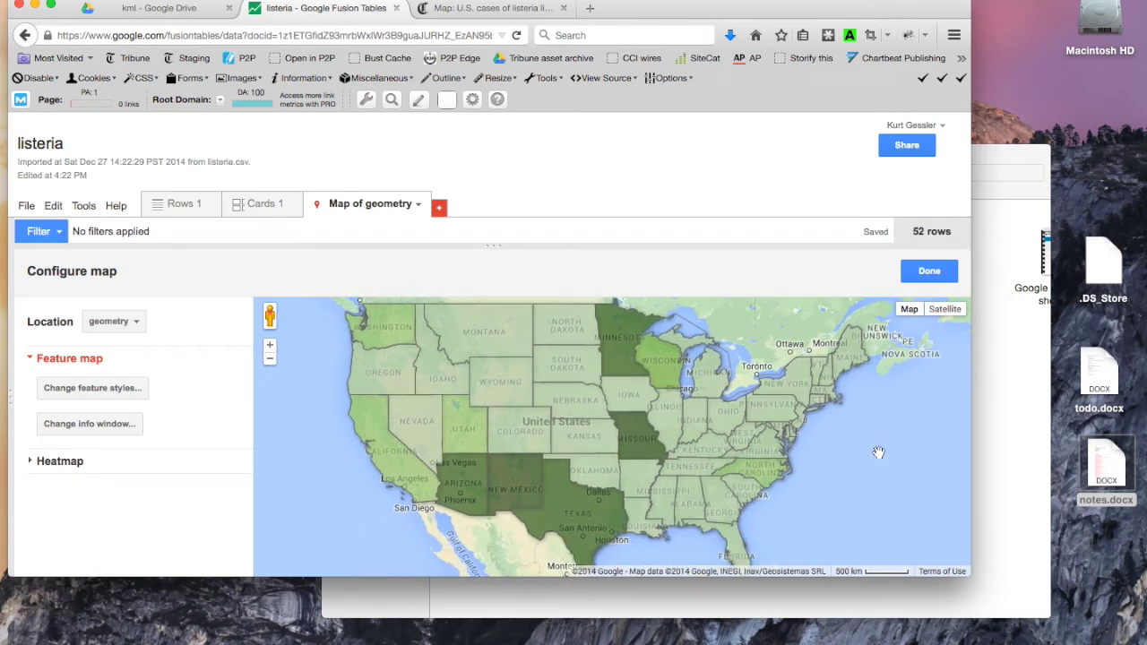
Start publishing the map and change the table's link sharing to Public on the web
{"action": "left_click", "coordinate": [88, 206]}
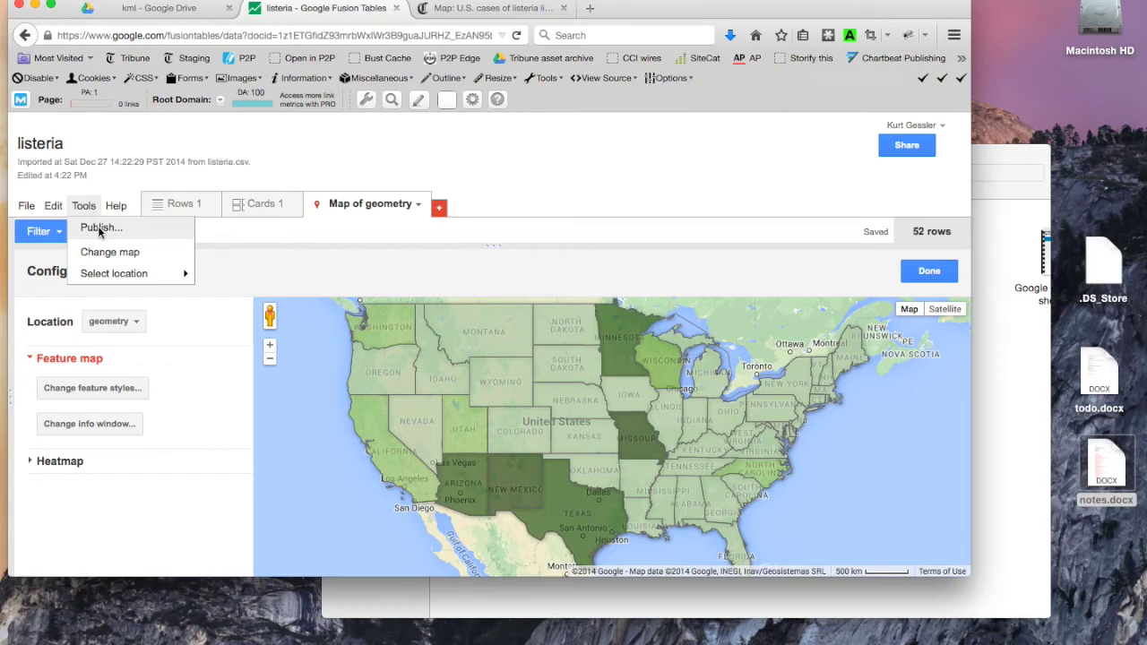
{"action": "left_click", "coordinate": [97, 227]}
{"action": "left_click", "coordinate": [532, 277]}
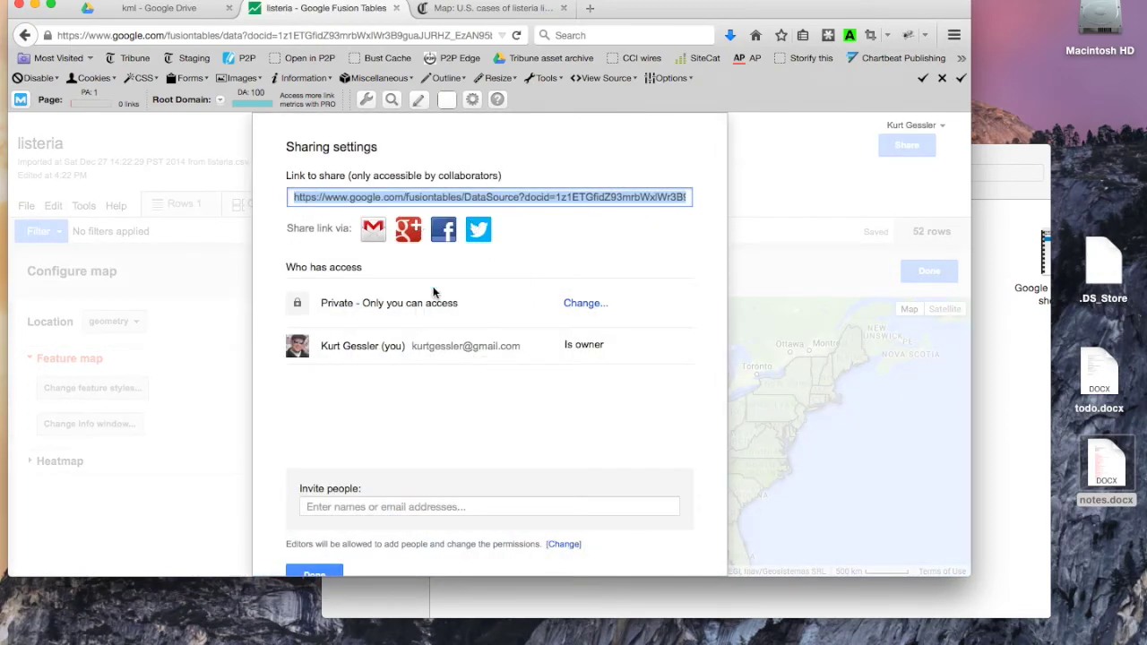
{"action": "left_click", "coordinate": [586, 303]}
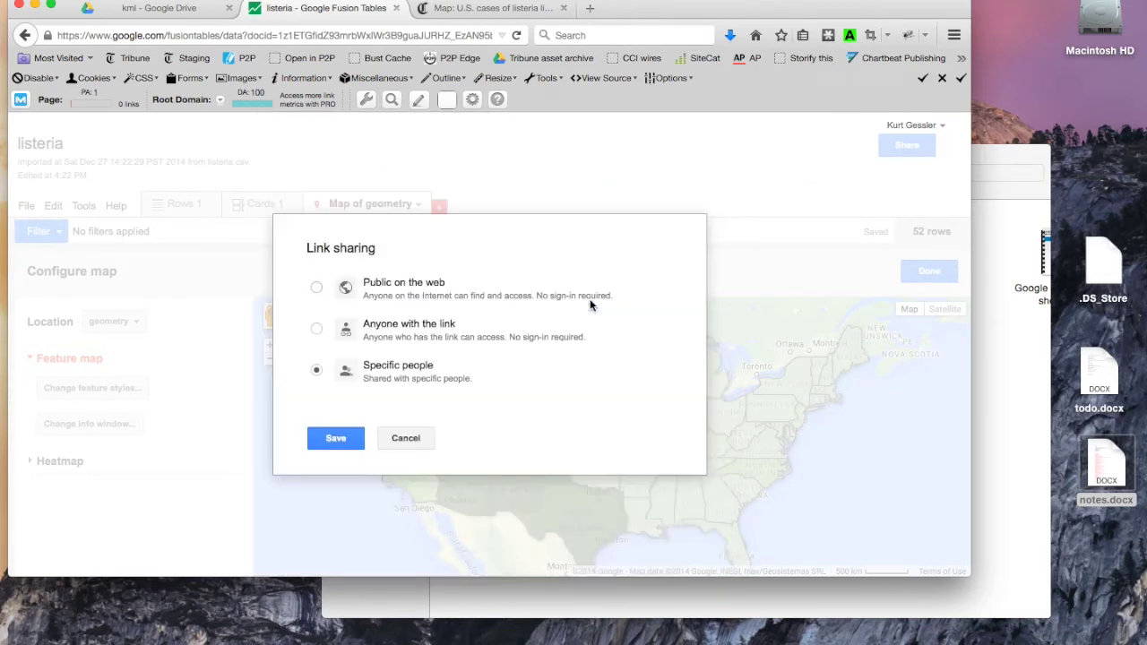
{"action": "left_click", "coordinate": [317, 288]}
{"action": "left_click", "coordinate": [332, 471]}
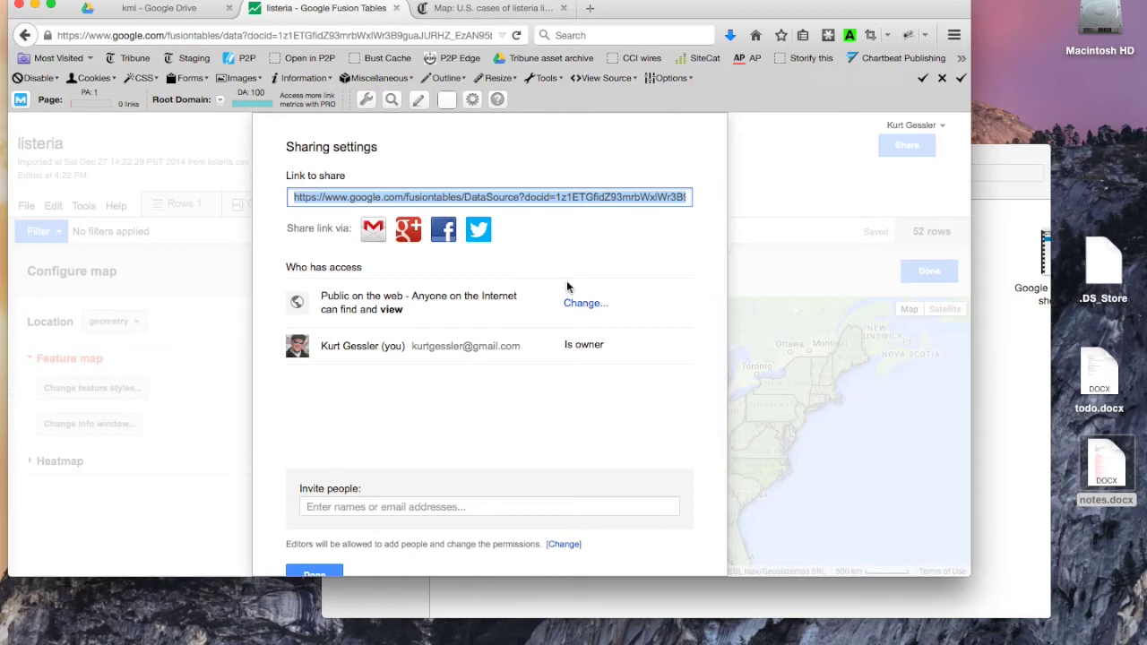
{"action": "scroll", "coordinate": [556, 403], "scroll_direction": "down", "scroll_amount": 1}
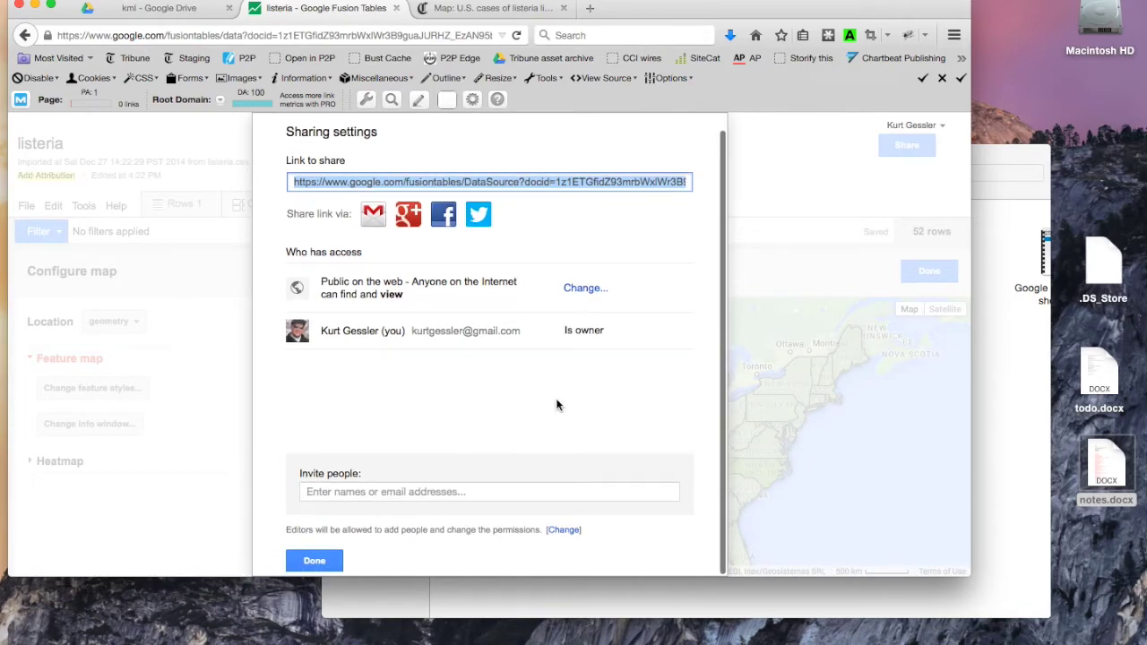
{"action": "left_click", "coordinate": [321, 559]}
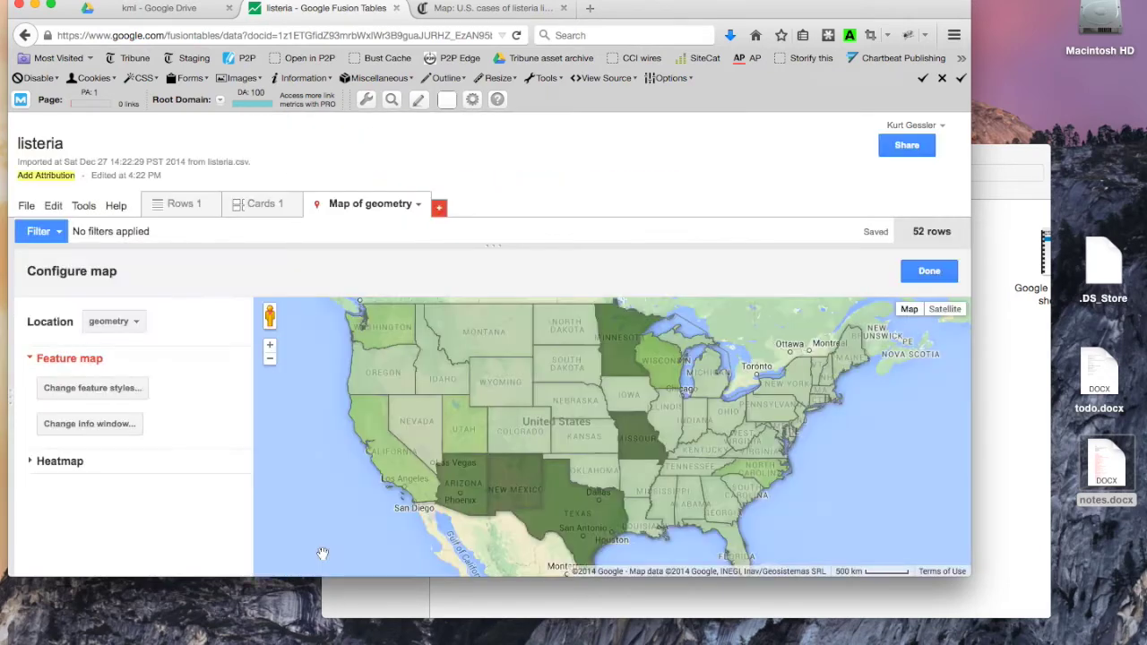
Set the published map's embed size to 600 wide by 800 high and select the iframe HTML
{"action": "left_click", "coordinate": [83, 205]}
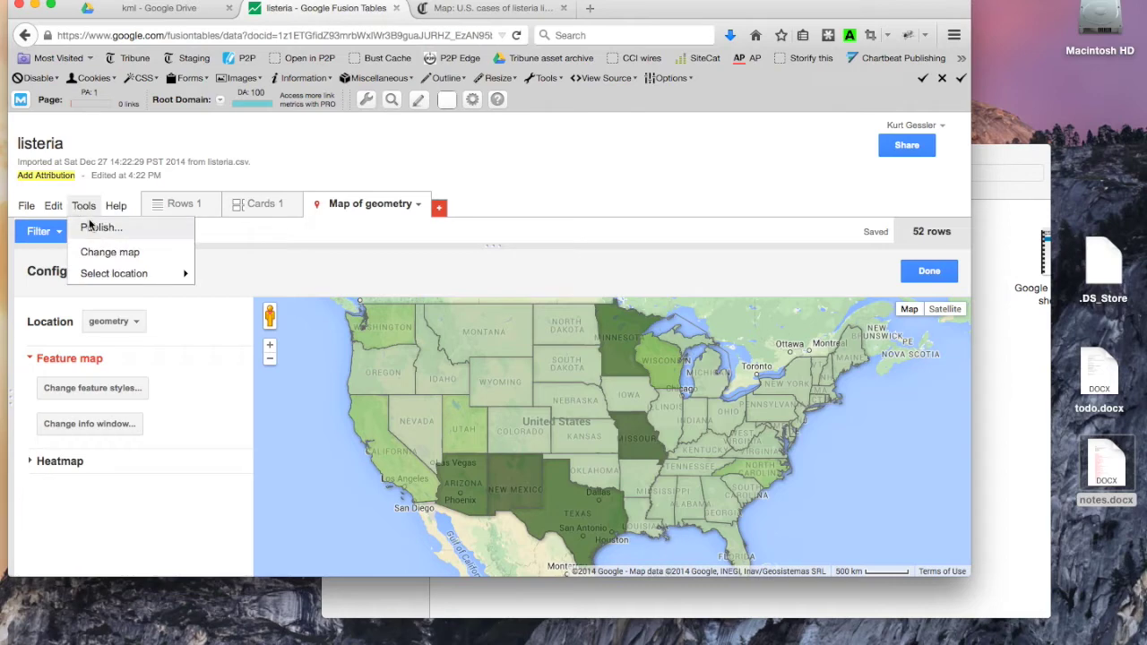
{"action": "left_click", "coordinate": [93, 227]}
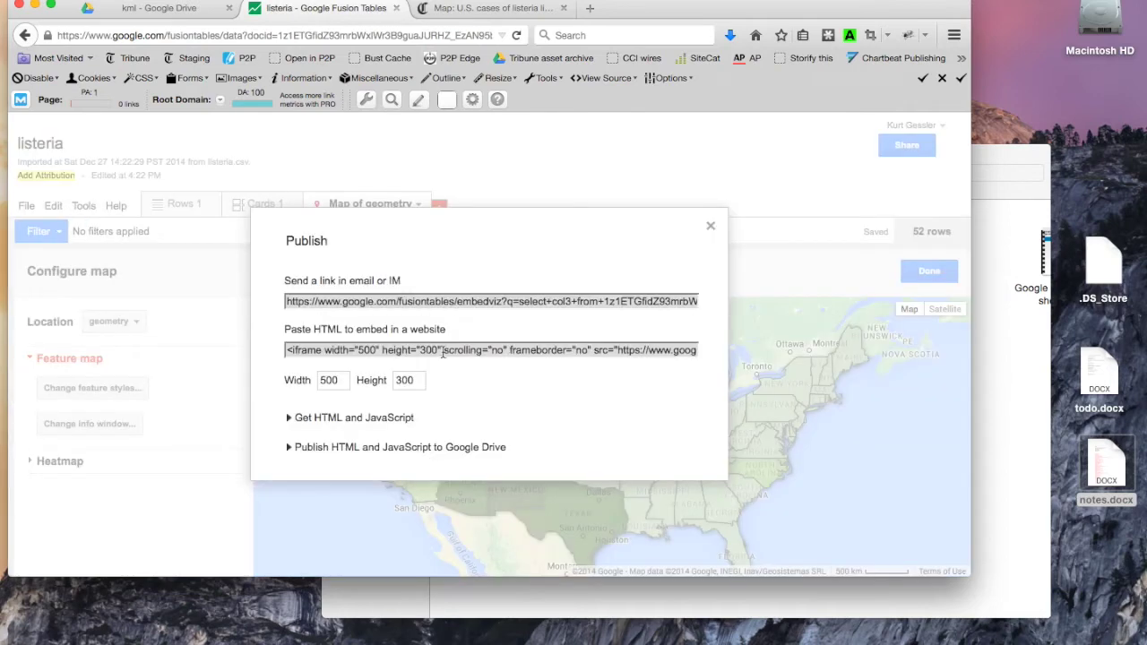
{"action": "left_click_drag", "start_coordinate": [344, 382], "coordinate": [280, 376]}
{"action": "type", "text": "60"}
{"action": "key", "text": "Tab"}
{"action": "type", "text": "800"}
{"action": "left_click", "coordinate": [476, 349]}
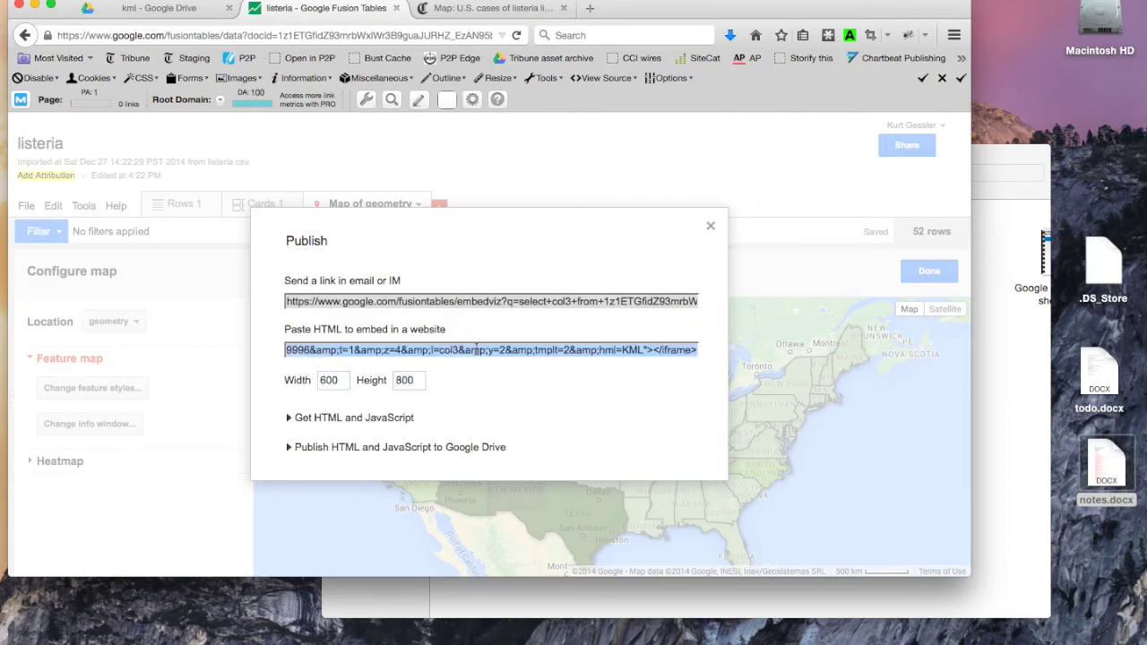
{"action": "left_click", "coordinate": [711, 227]}
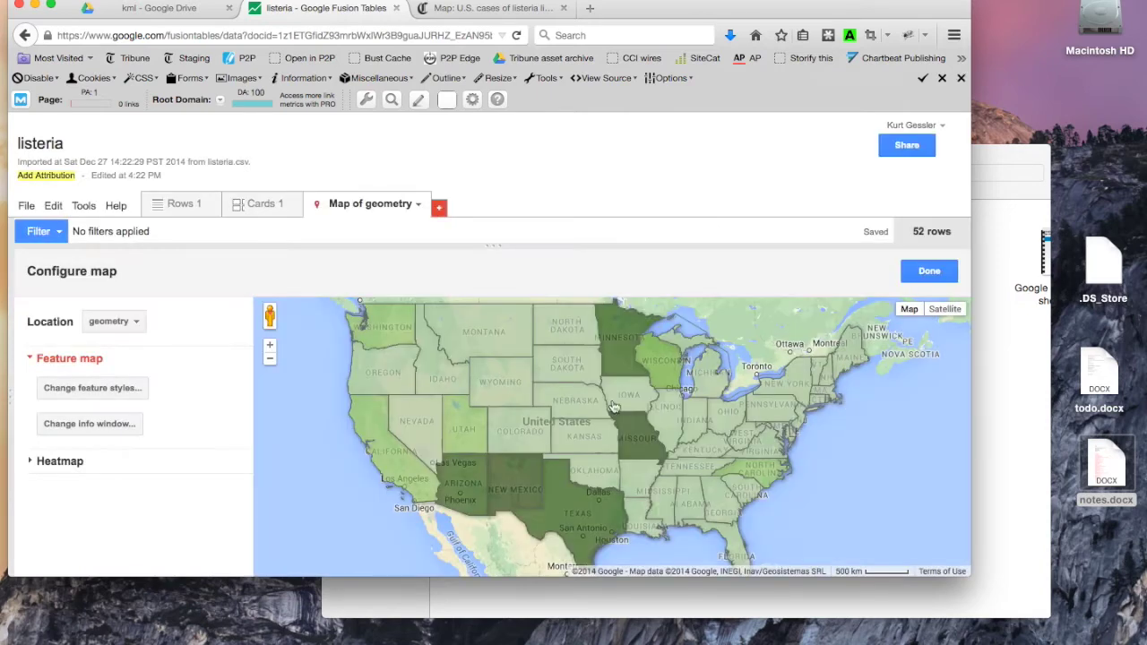
Recenter the map on the contiguous United States and compare it with the Chicago Tribune's published listeria map
{"action": "left_click", "coordinate": [269, 359]}
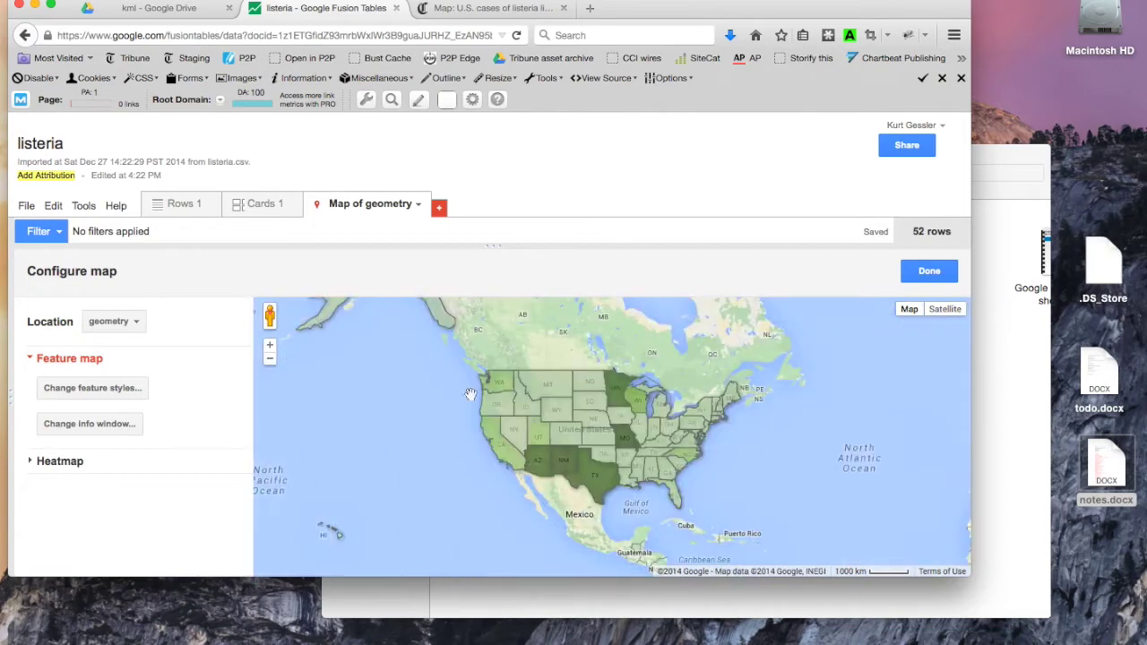
{"action": "left_click_drag", "start_coordinate": [788, 402], "coordinate": [782, 387]}
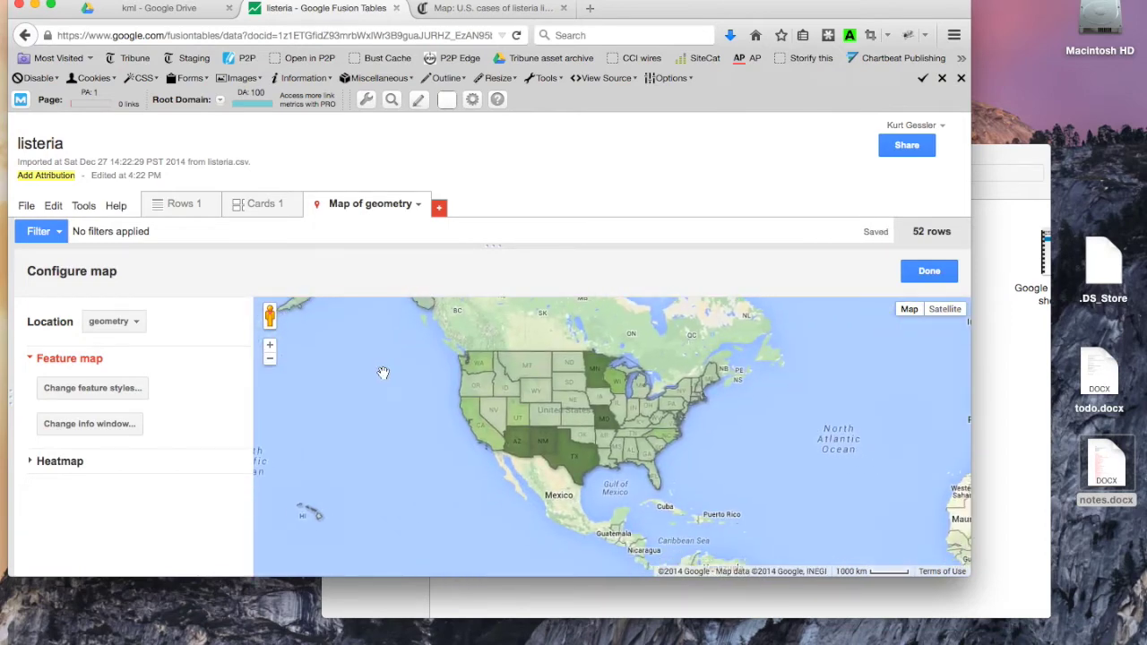
{"action": "left_click", "coordinate": [270, 346]}
{"action": "left_click_drag", "start_coordinate": [834, 405], "coordinate": [901, 452]}
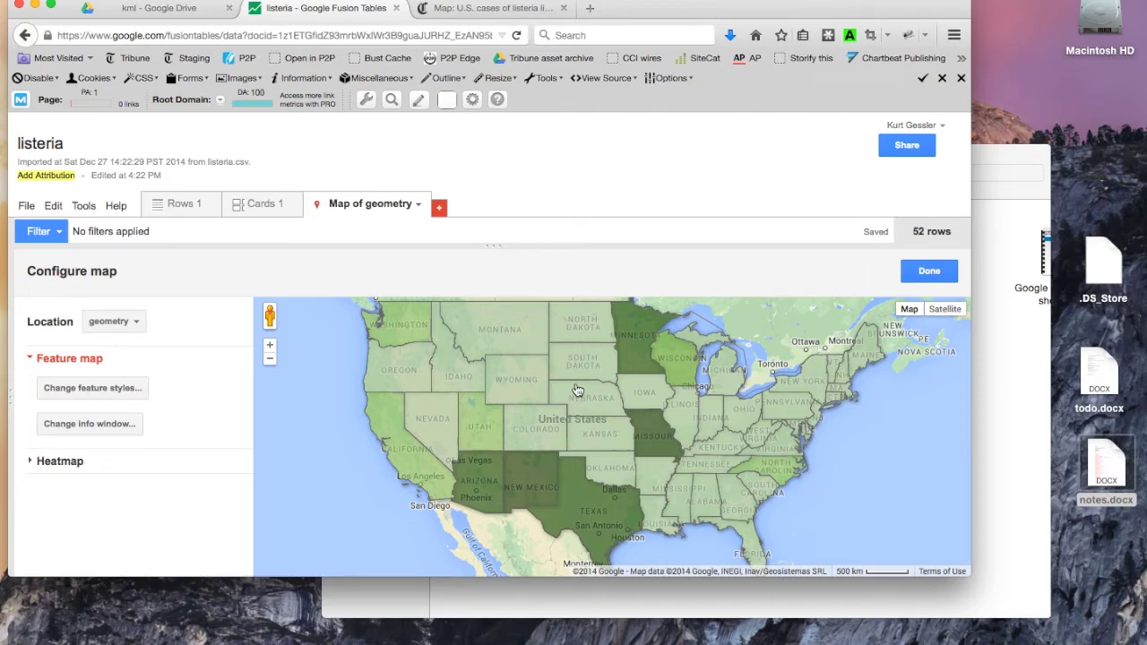
{"action": "left_click", "coordinate": [480, 13]}
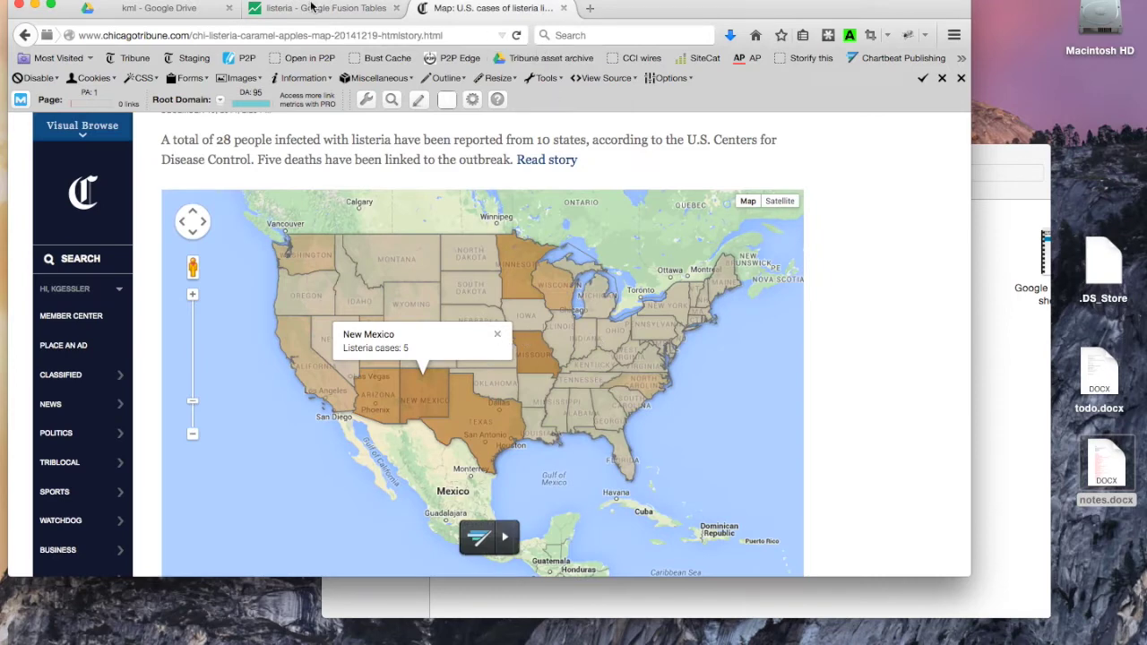
Examine the rows of the 8cty-pop-2000-2010 table from Google Drive's kml folder, and close it and the listeria table
{"action": "left_click", "coordinate": [171, 11]}
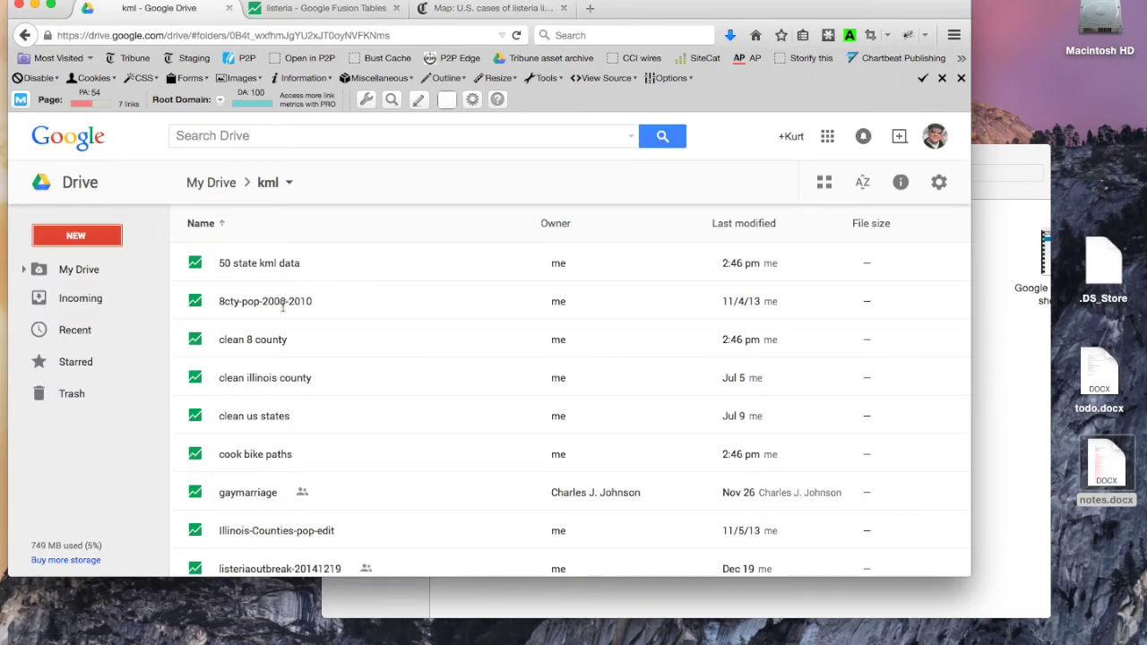
{"action": "left_click", "coordinate": [240, 303]}
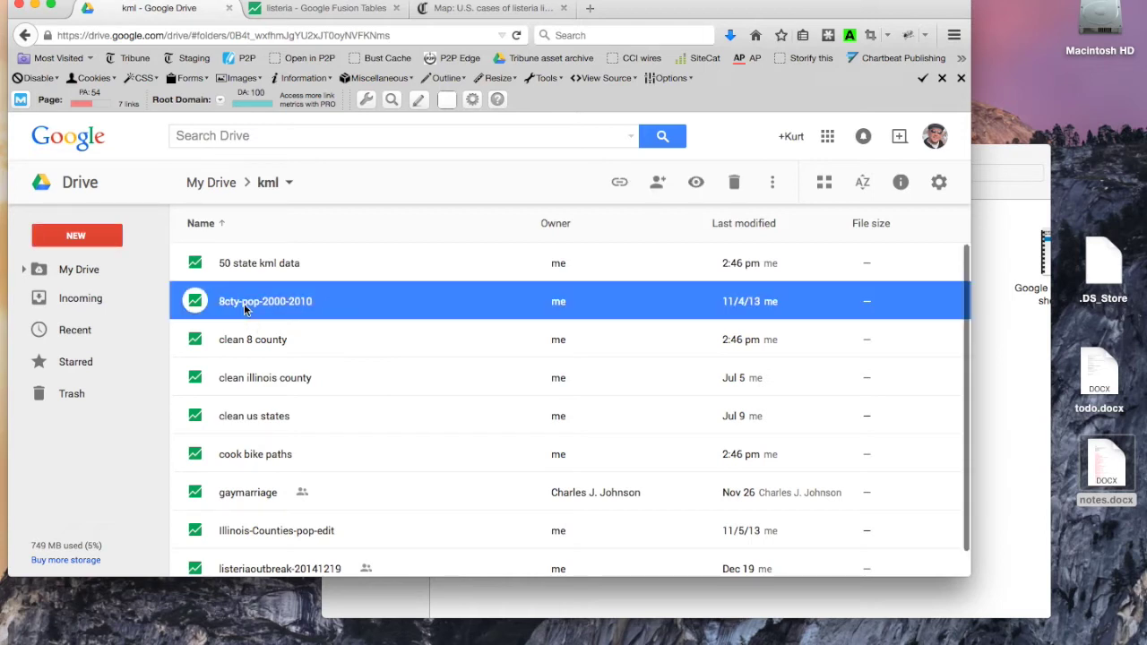
{"action": "double_click", "coordinate": [243, 305]}
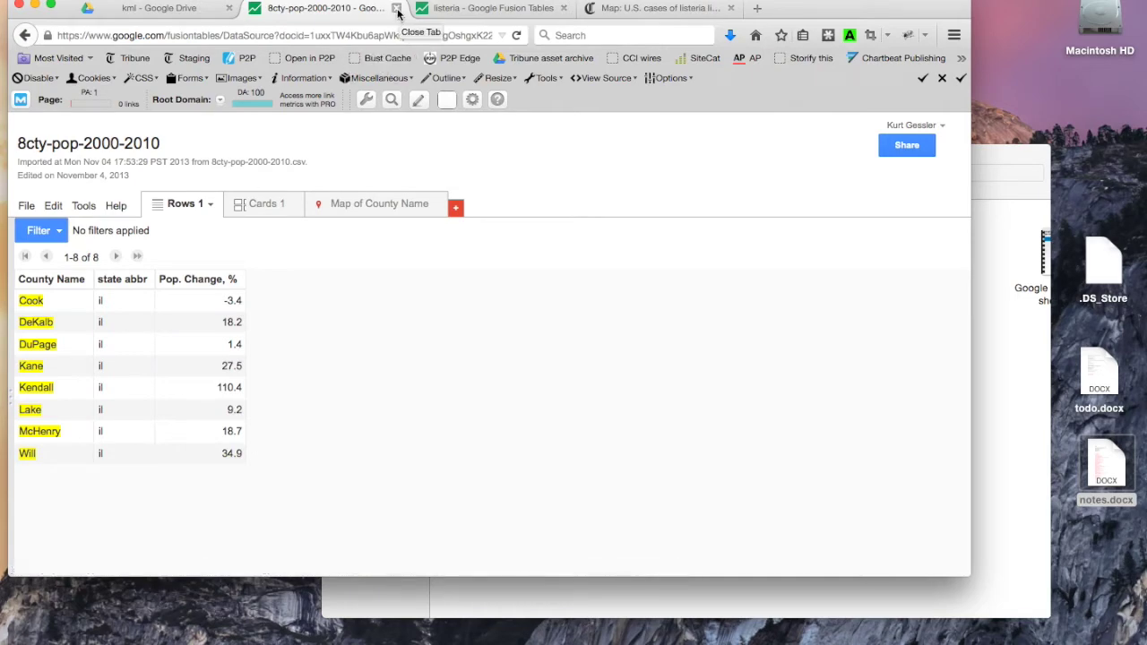
{"action": "left_click", "coordinate": [398, 12]}
{"action": "left_click", "coordinate": [390, 11]}
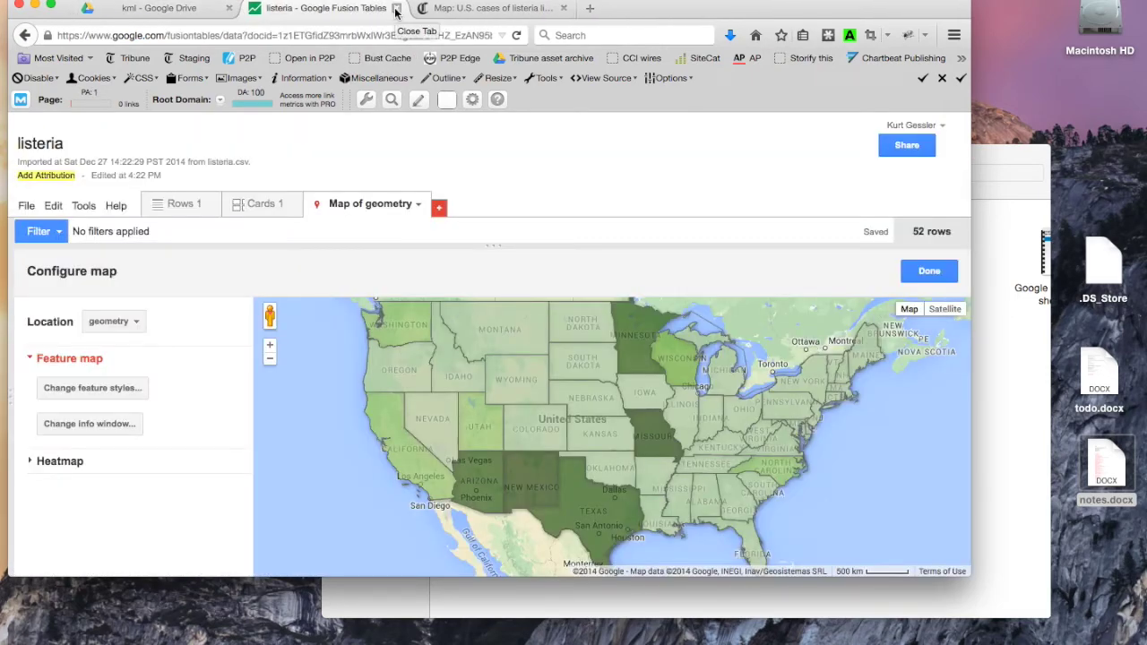
{"action": "left_click", "coordinate": [395, 11]}
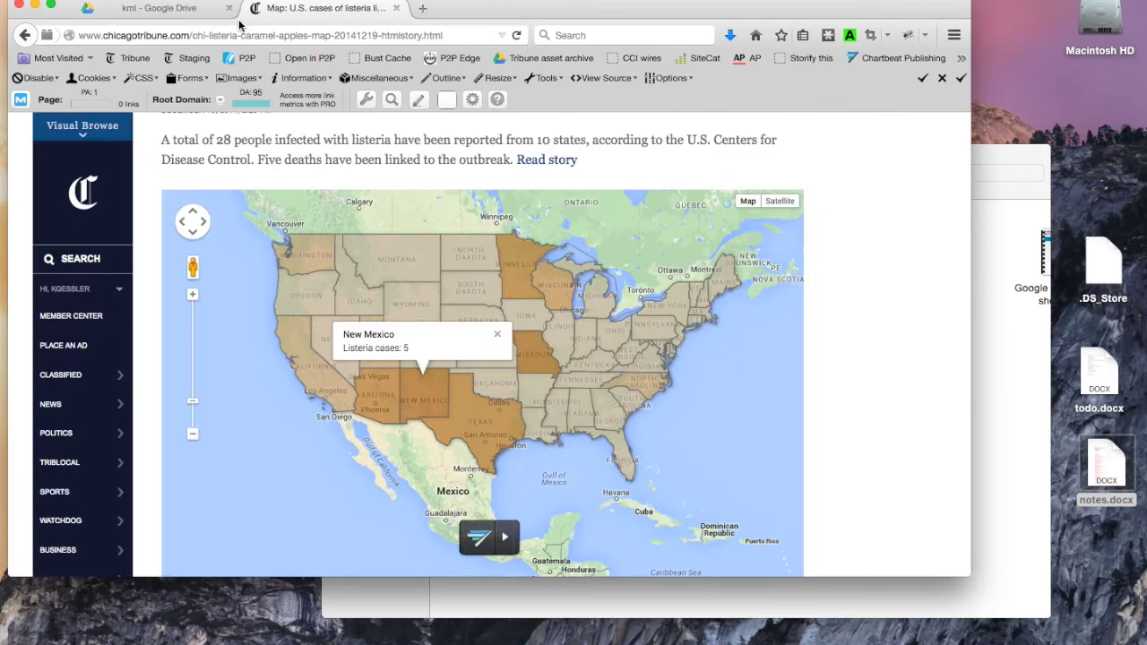
Open the clean 8 county table from Google Drive's kml folder and view its geometry map
{"action": "left_click", "coordinate": [170, 10]}
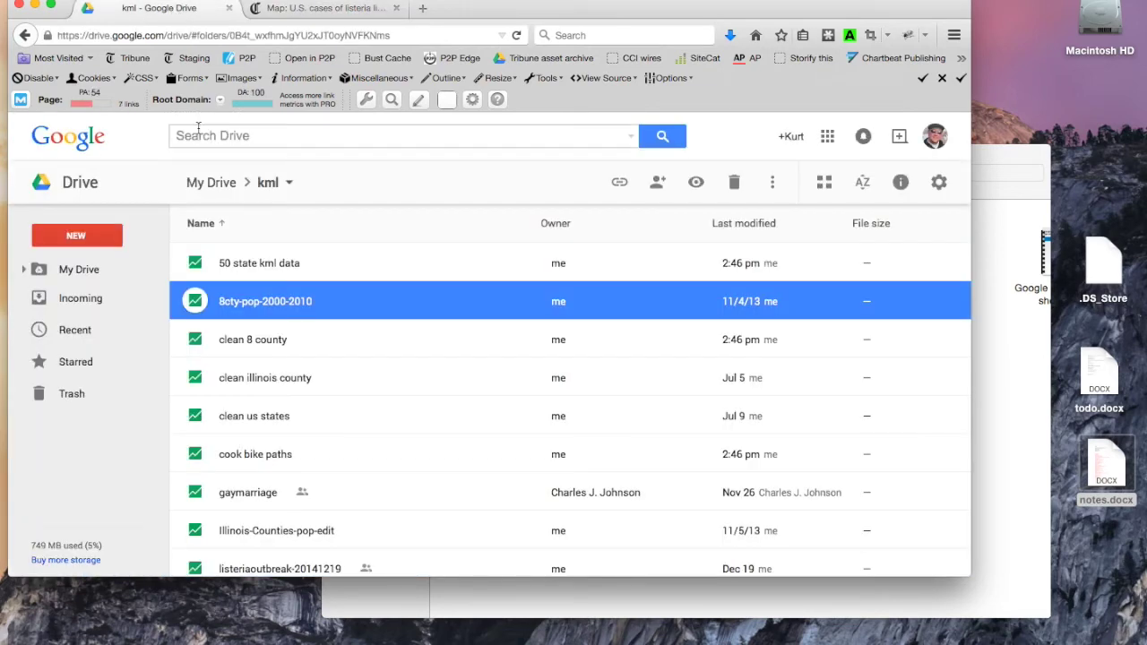
{"action": "double_click", "coordinate": [244, 340]}
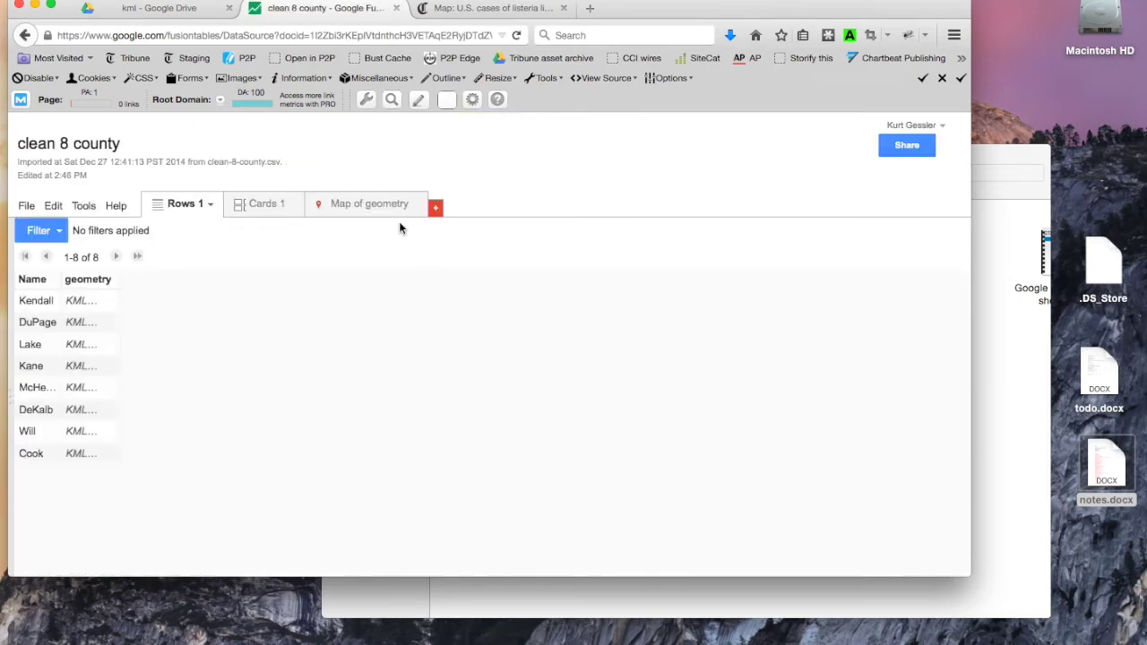
{"action": "left_click", "coordinate": [370, 205]}
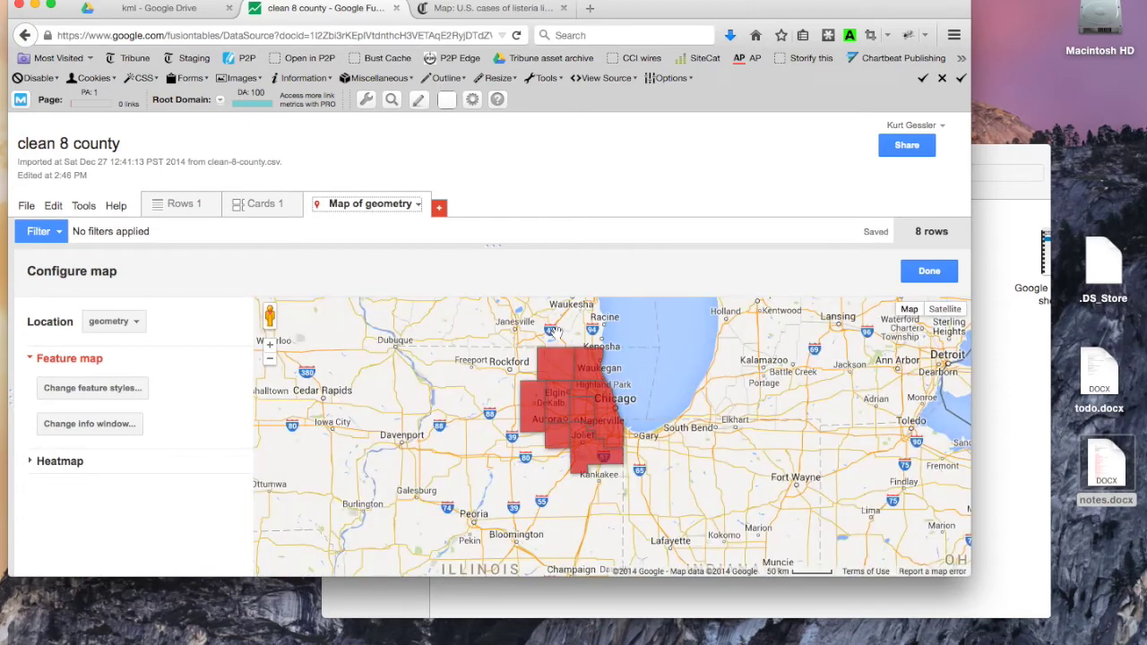
Close the clean 8 county table and open the 8cty-pop-2000-2010 table from Google Drive's kml folder
{"action": "left_click_drag", "start_coordinate": [790, 440], "coordinate": [783, 442]}
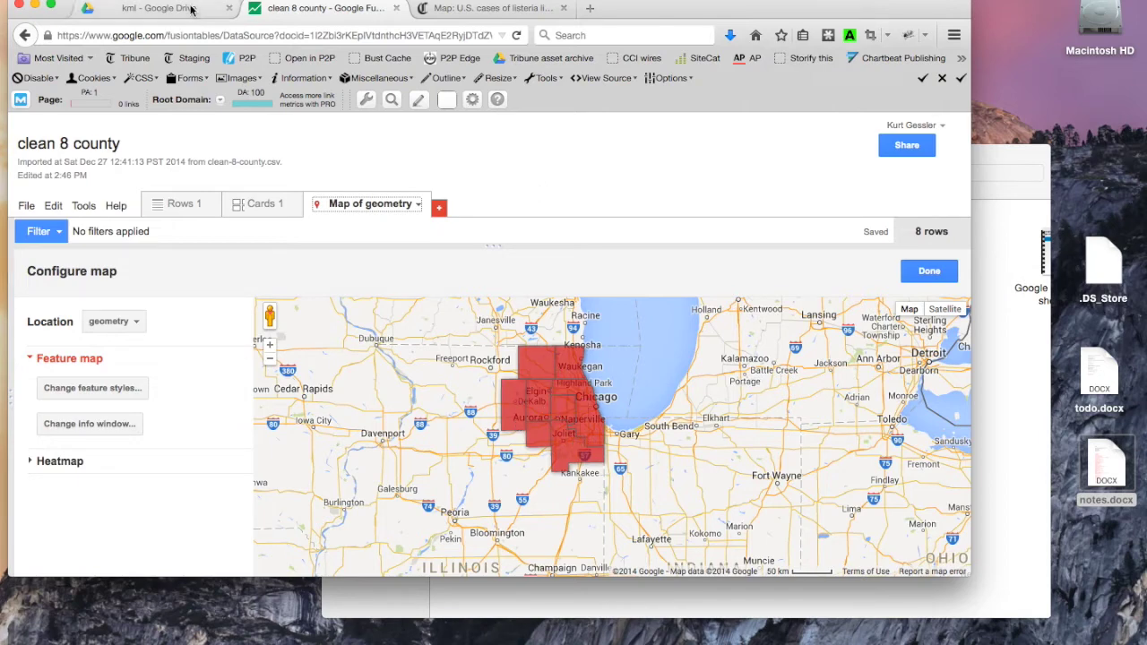
{"action": "left_click", "coordinate": [395, 8]}
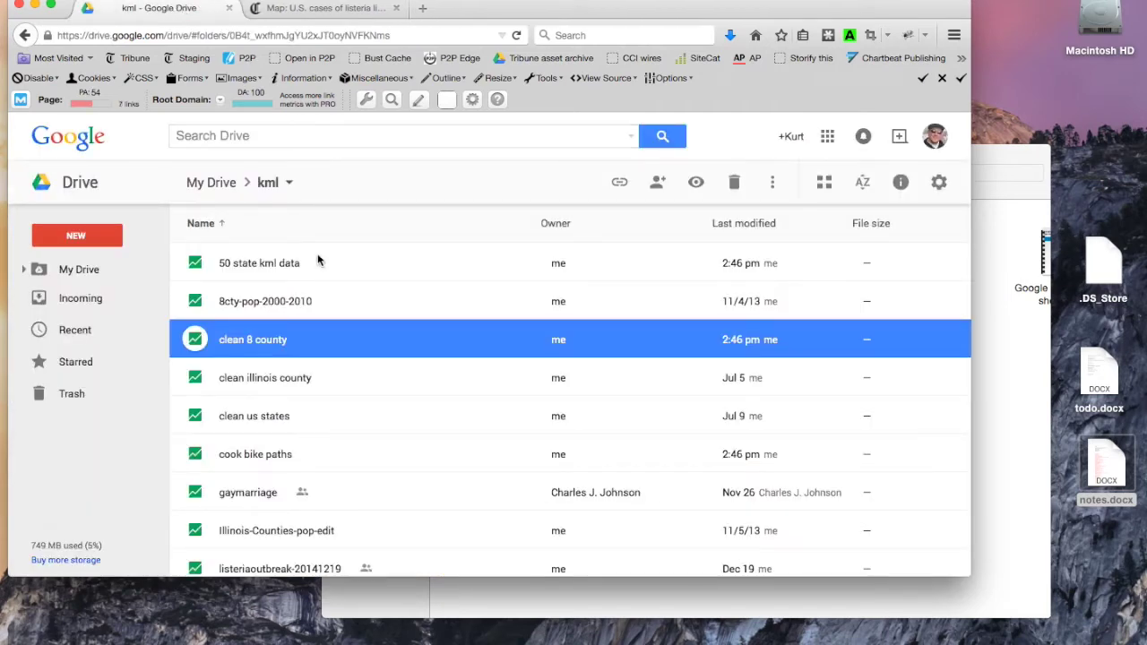
{"action": "double_click", "coordinate": [266, 302]}
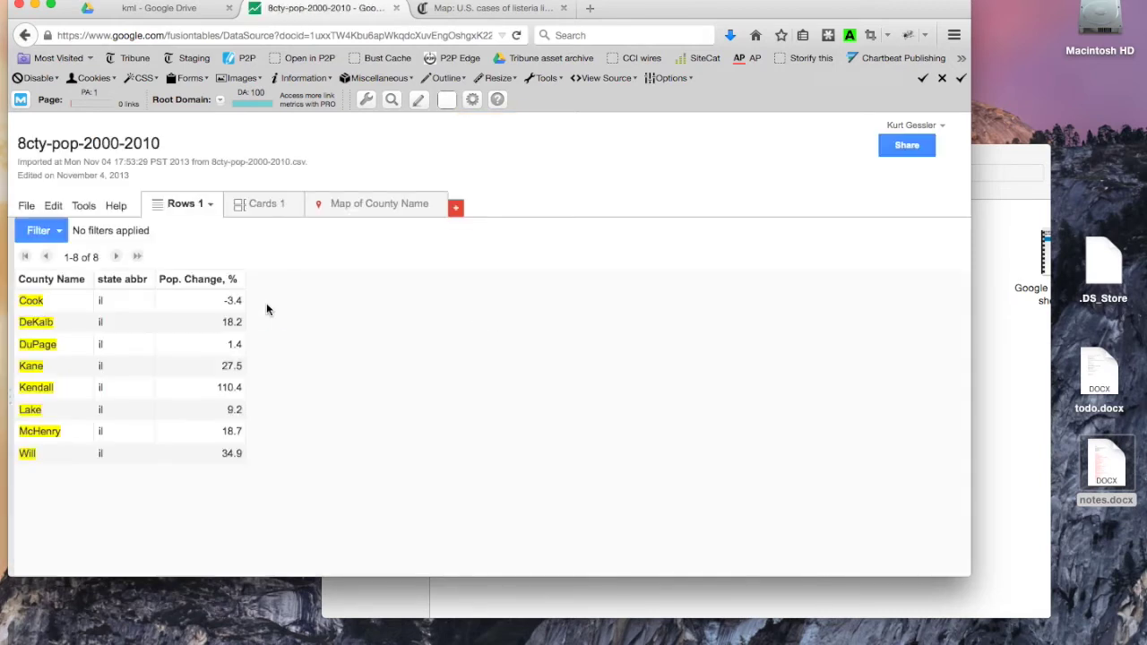
Merge 8cty-pop-2000-2010 with the clean 8 county table, matching County Name to Name and keeping all columns including geometry
{"action": "left_click", "coordinate": [26, 205]}
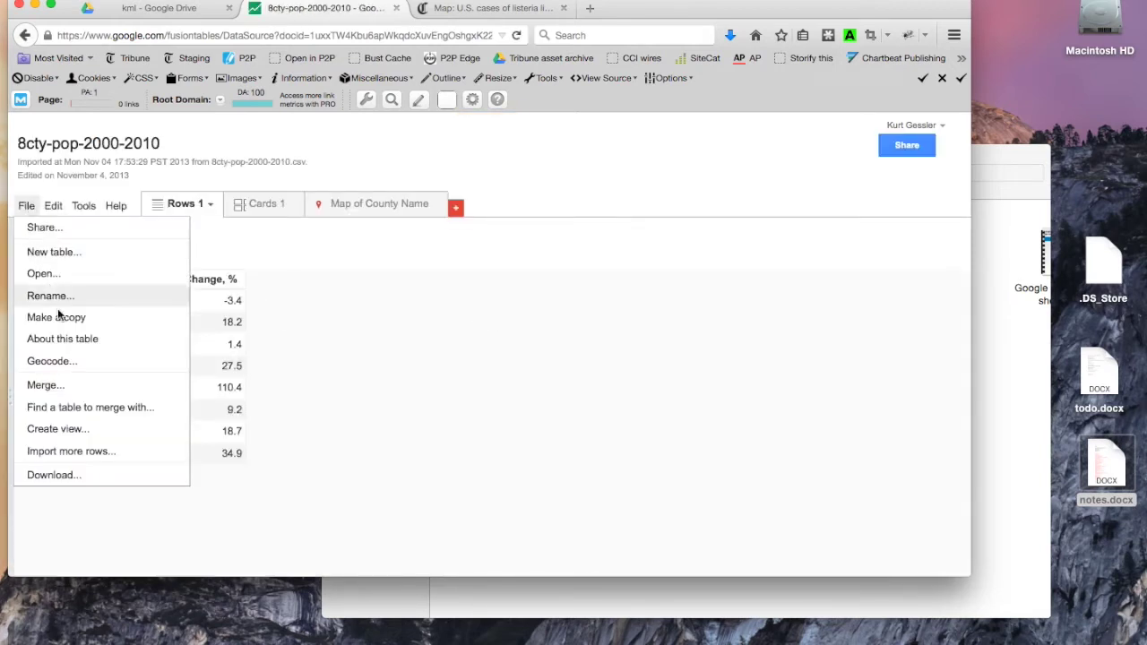
{"action": "left_click", "coordinate": [62, 386]}
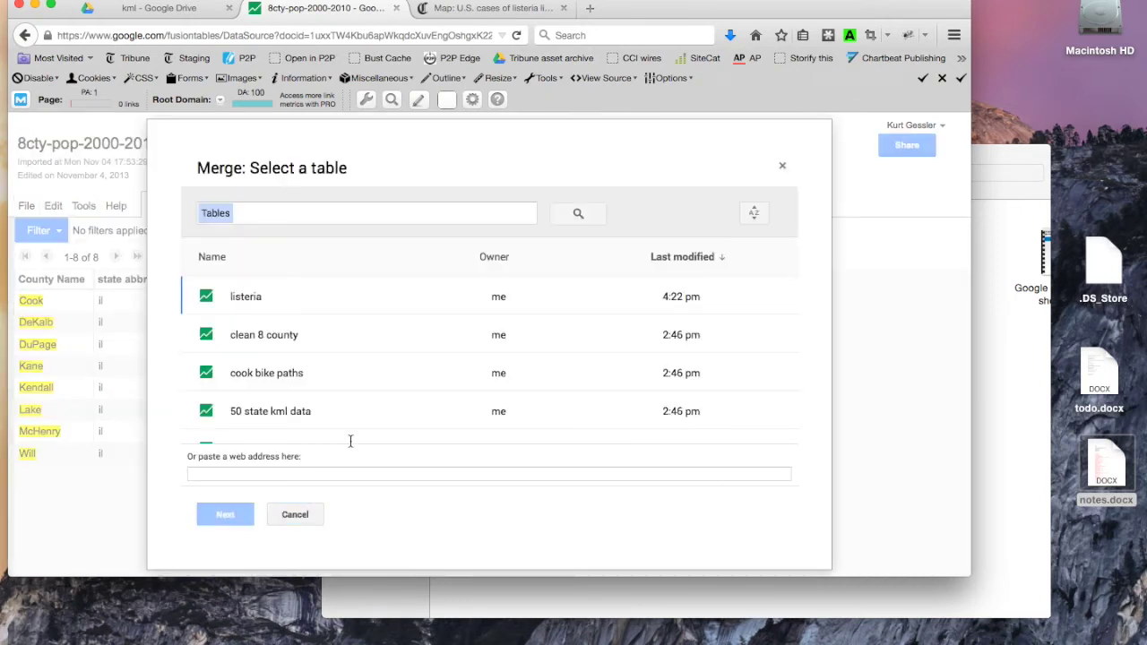
{"action": "left_click", "coordinate": [269, 334]}
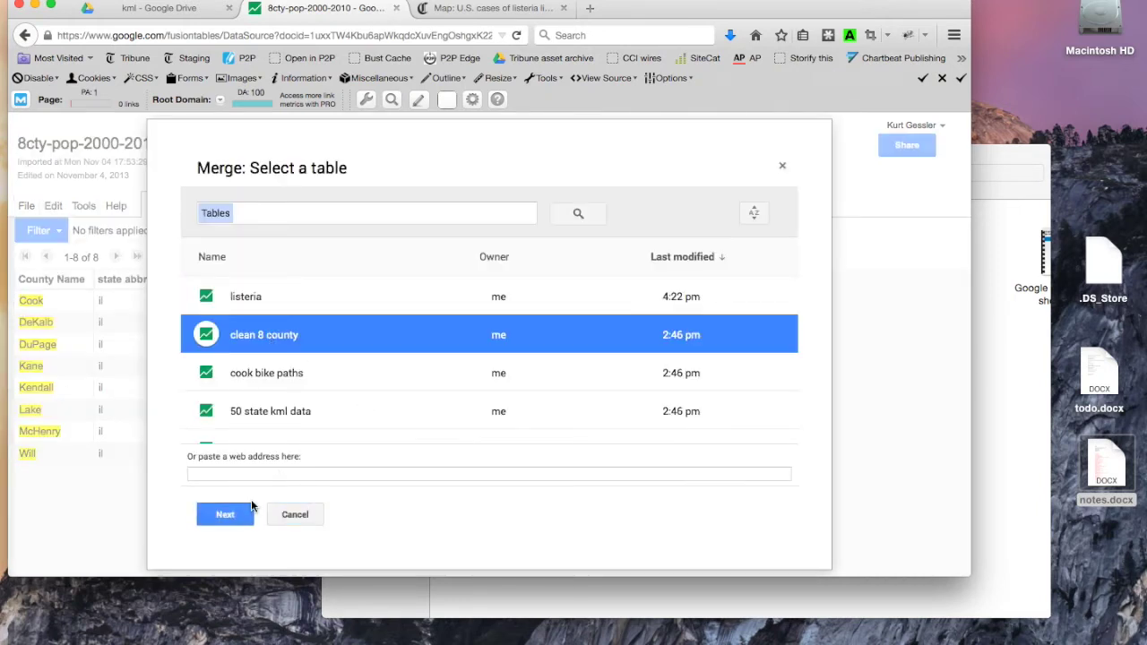
{"action": "left_click", "coordinate": [225, 515]}
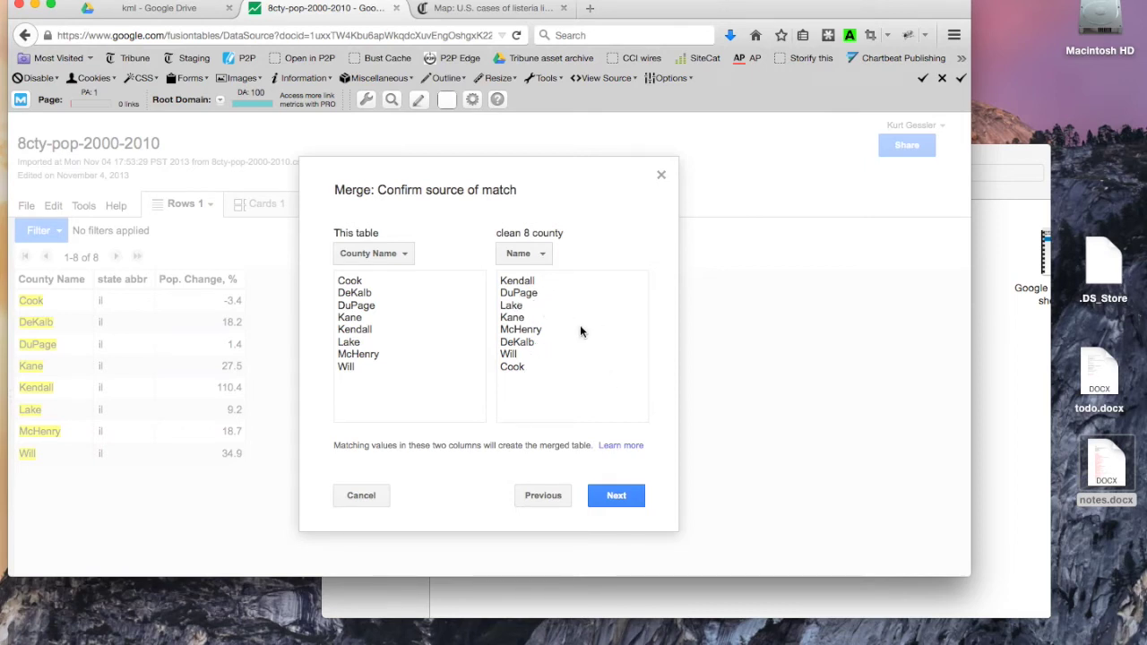
{"action": "left_click", "coordinate": [541, 256]}
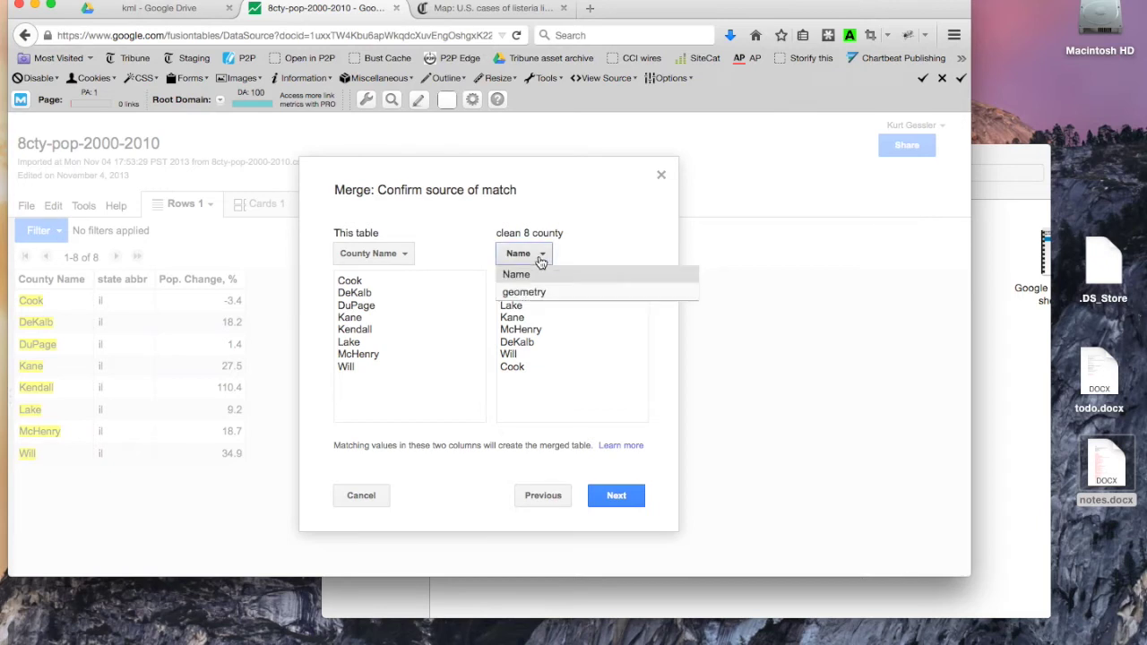
{"action": "left_click", "coordinate": [537, 272]}
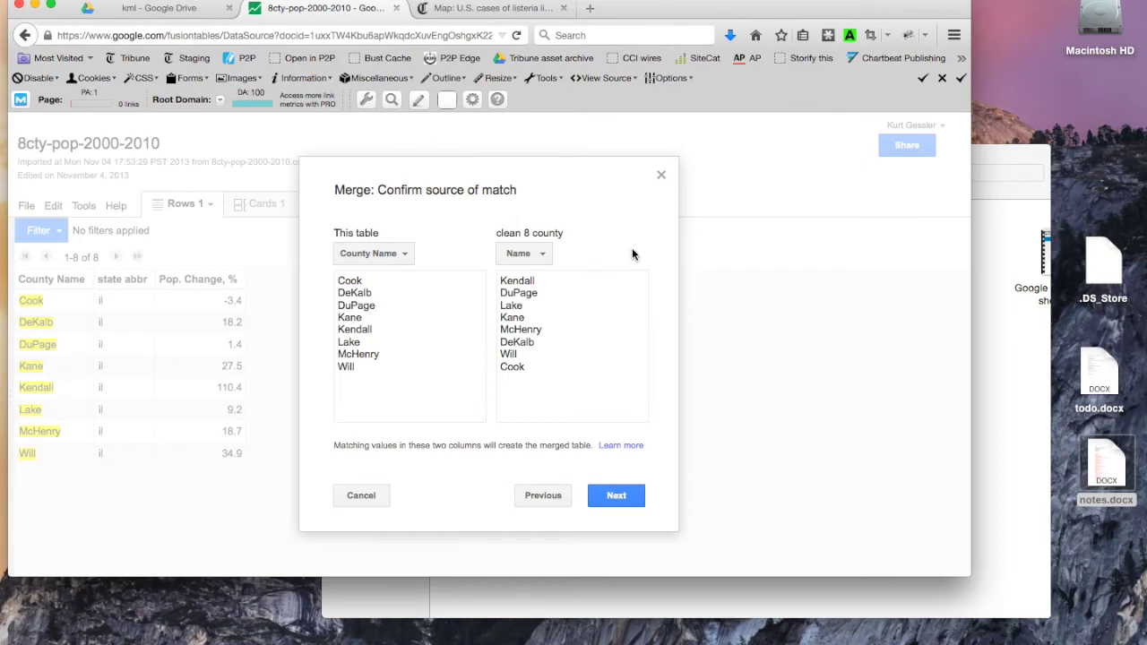
{"action": "left_click", "coordinate": [616, 497]}
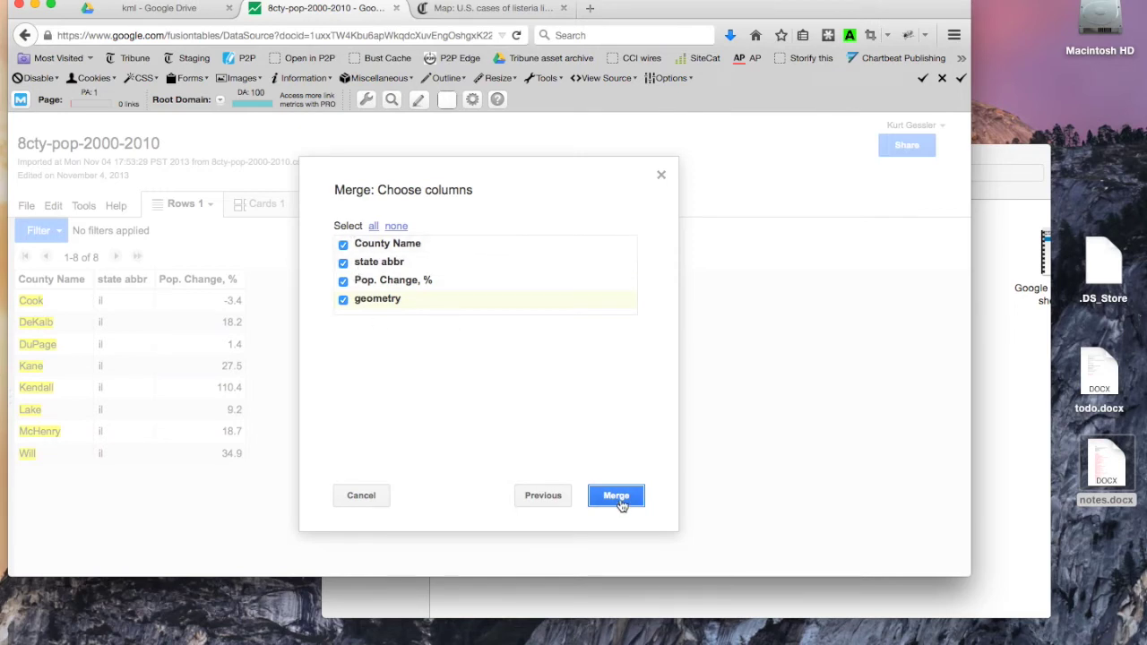
{"action": "left_click", "coordinate": [620, 504]}
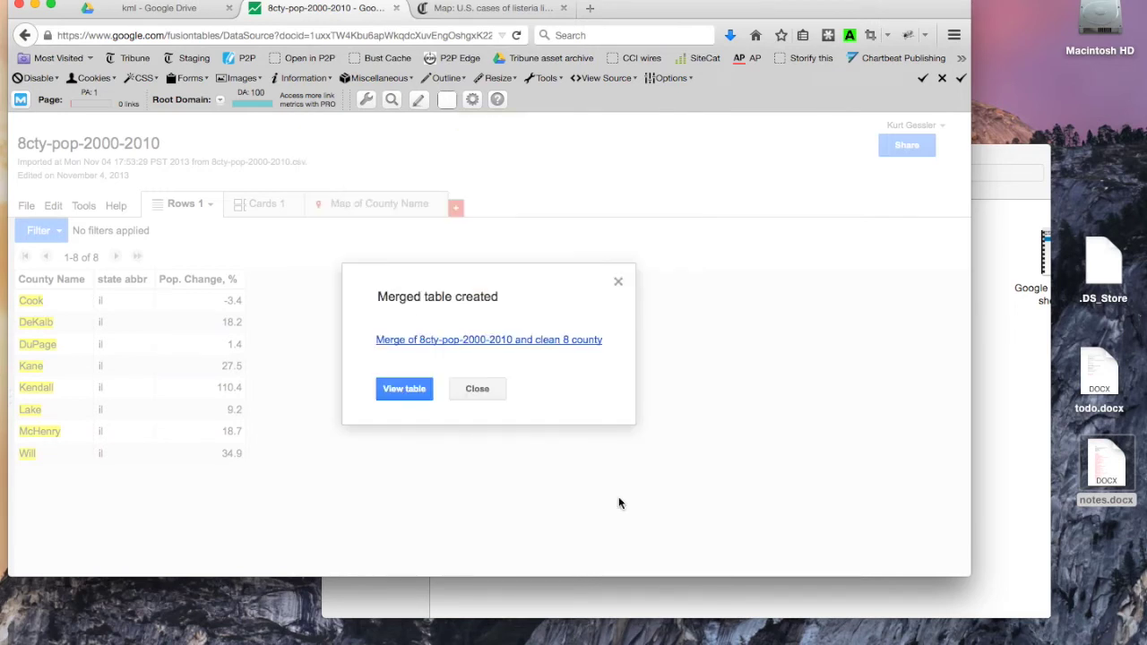
Open the merged county table and view its geometry map around Chicago
{"action": "left_click", "coordinate": [404, 390]}
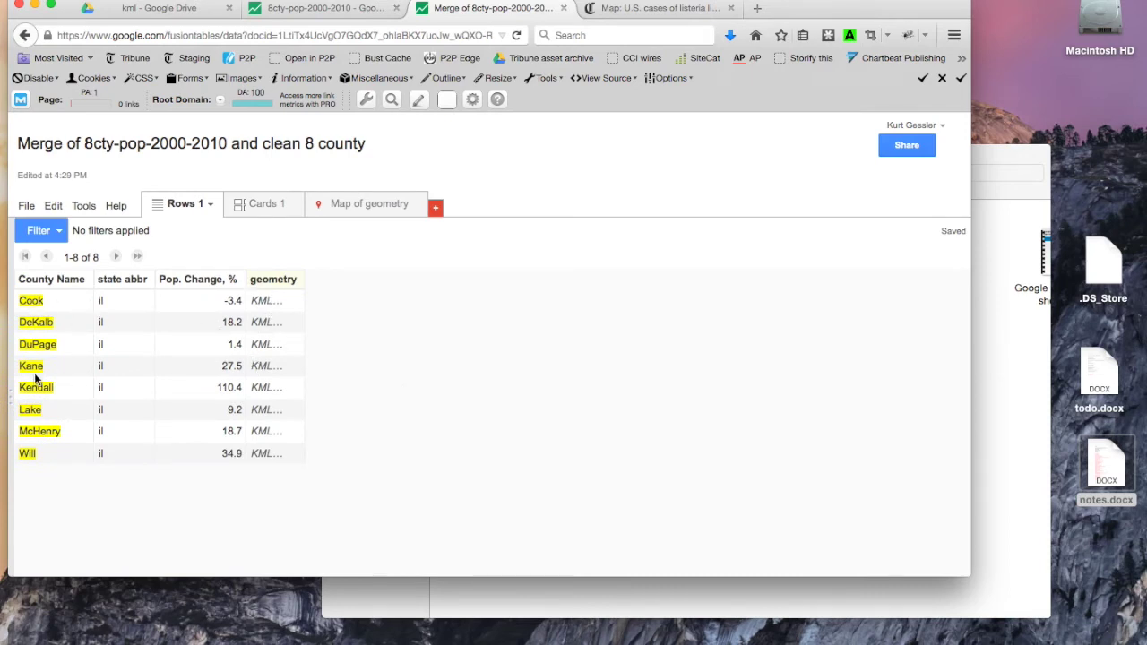
{"action": "left_click", "coordinate": [361, 203]}
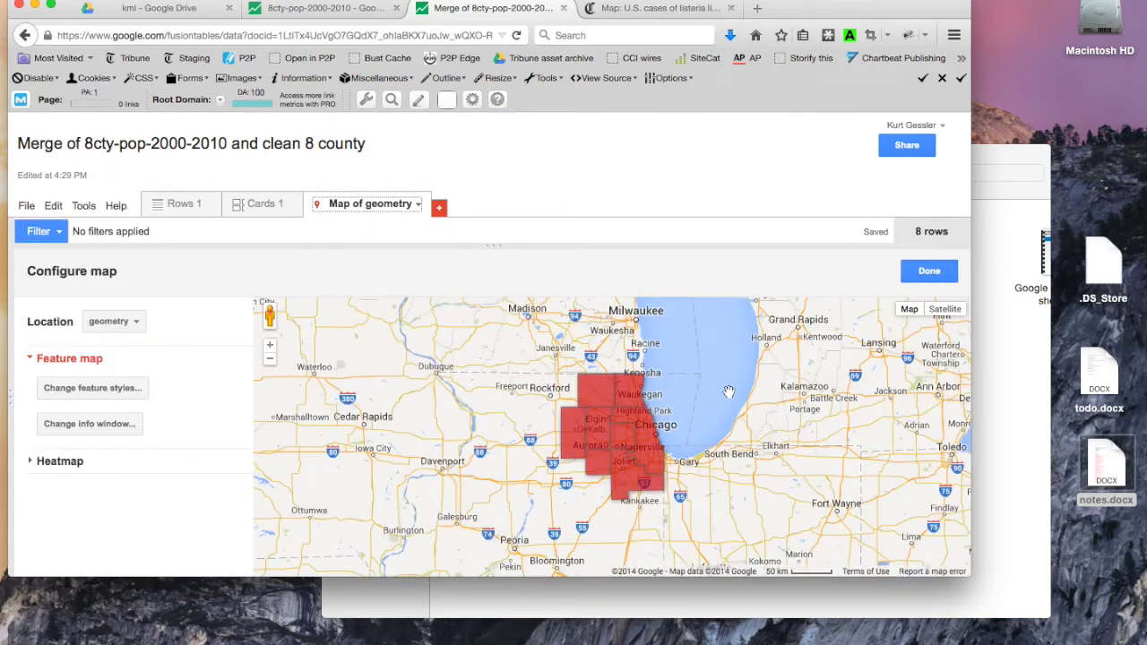
{"action": "left_click_drag", "start_coordinate": [762, 408], "coordinate": [718, 384]}
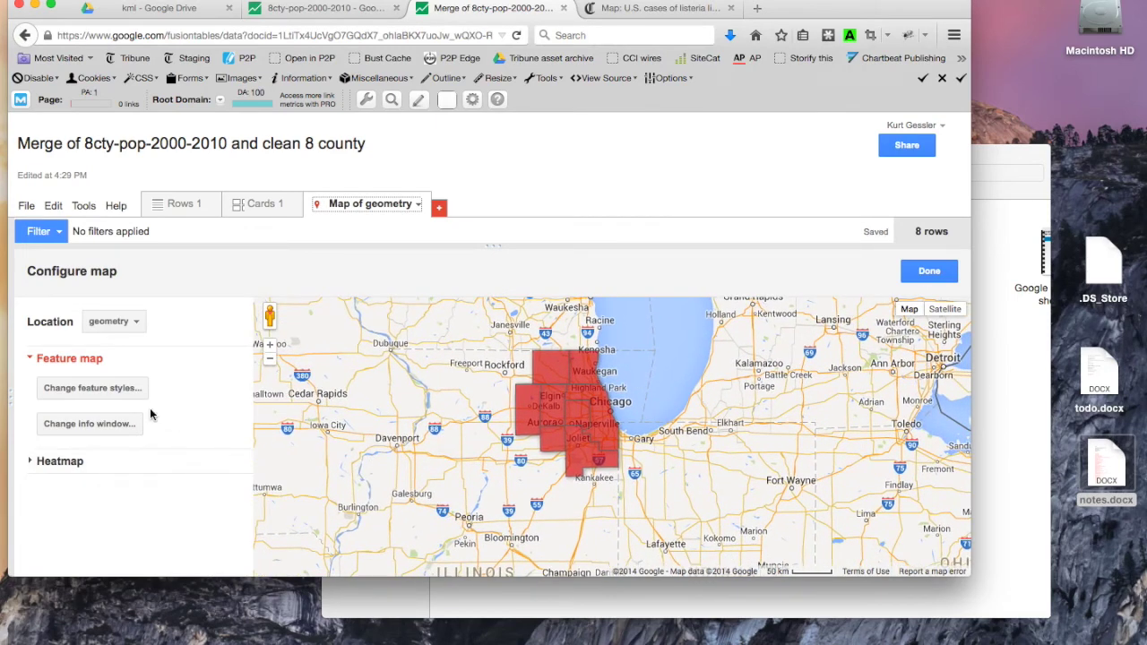
Fill the county polygons with a gradient based on Pop. Change, % using the column's own range, -3.4 through 110.4
{"action": "left_click", "coordinate": [119, 390]}
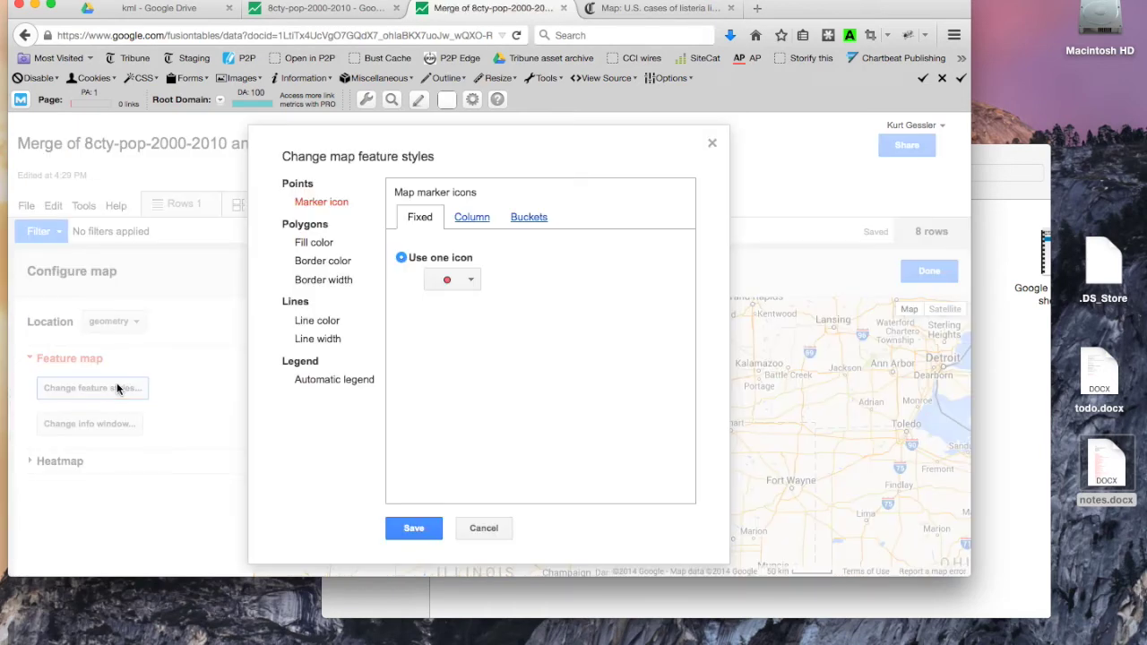
{"action": "left_click", "coordinate": [320, 244]}
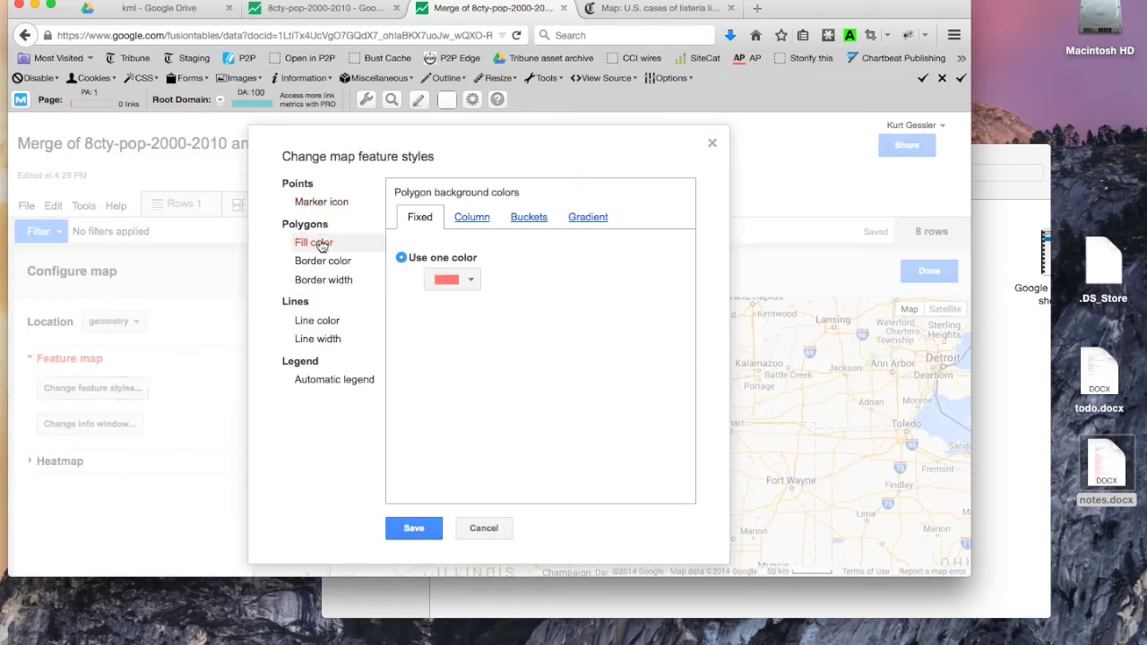
{"action": "left_click", "coordinate": [595, 222]}
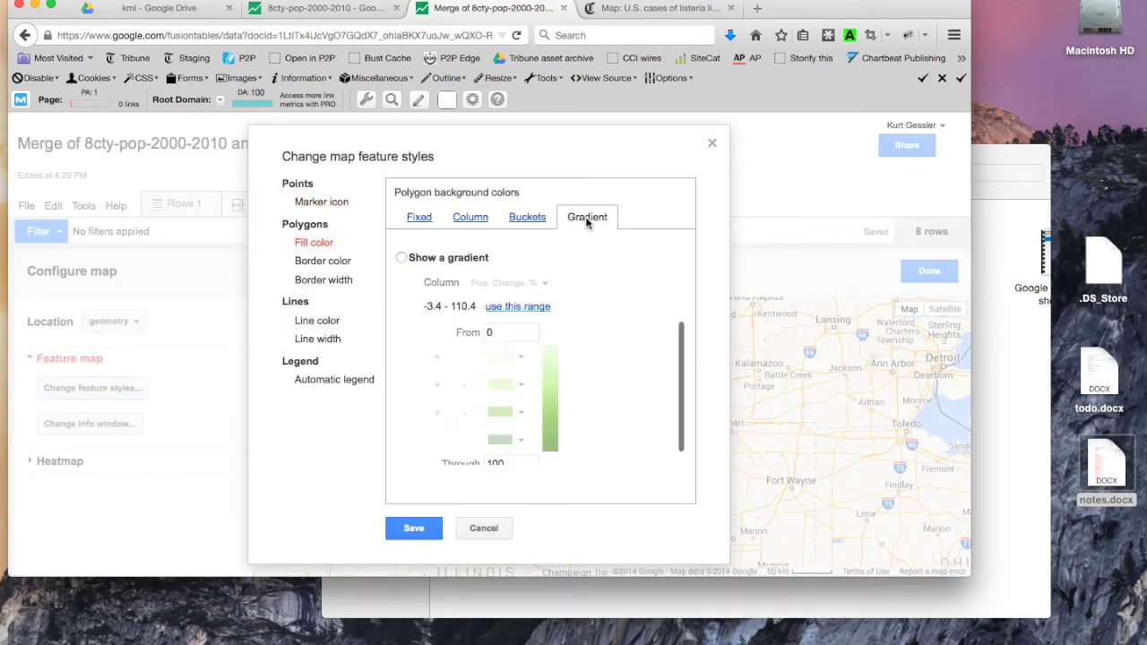
{"action": "left_click", "coordinate": [518, 306]}
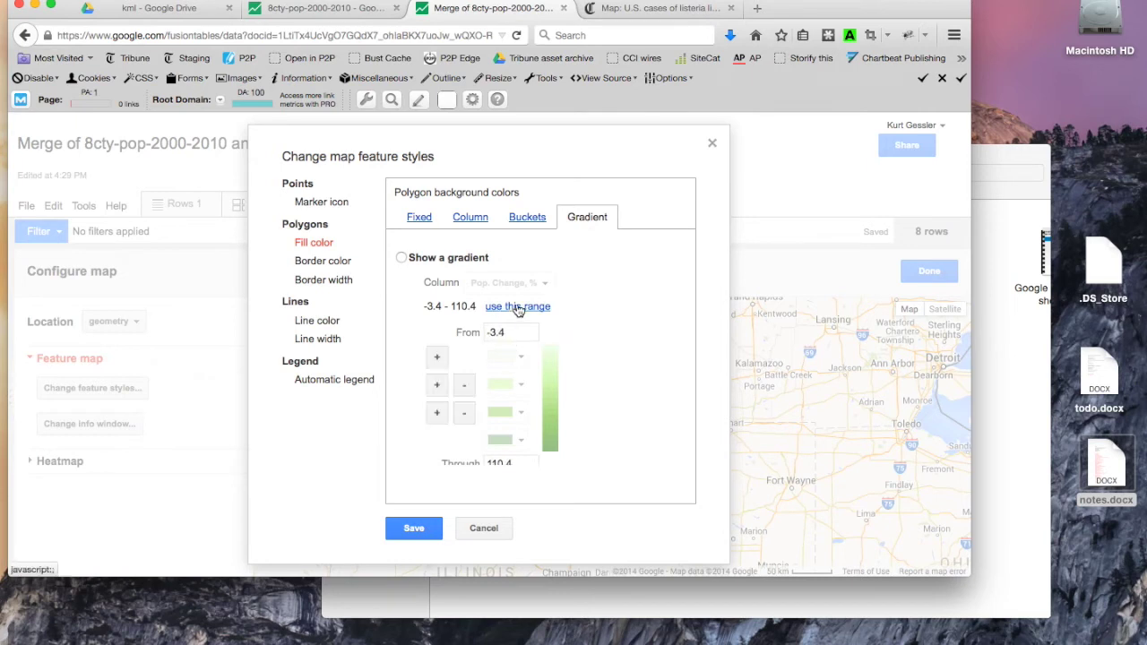
{"action": "scroll", "coordinate": [614, 356], "scroll_direction": "down", "scroll_amount": 1}
{"action": "scroll", "coordinate": [587, 383], "scroll_direction": "up", "scroll_amount": 1}
{"action": "scroll", "coordinate": [565, 419], "scroll_direction": "down", "scroll_amount": 1}
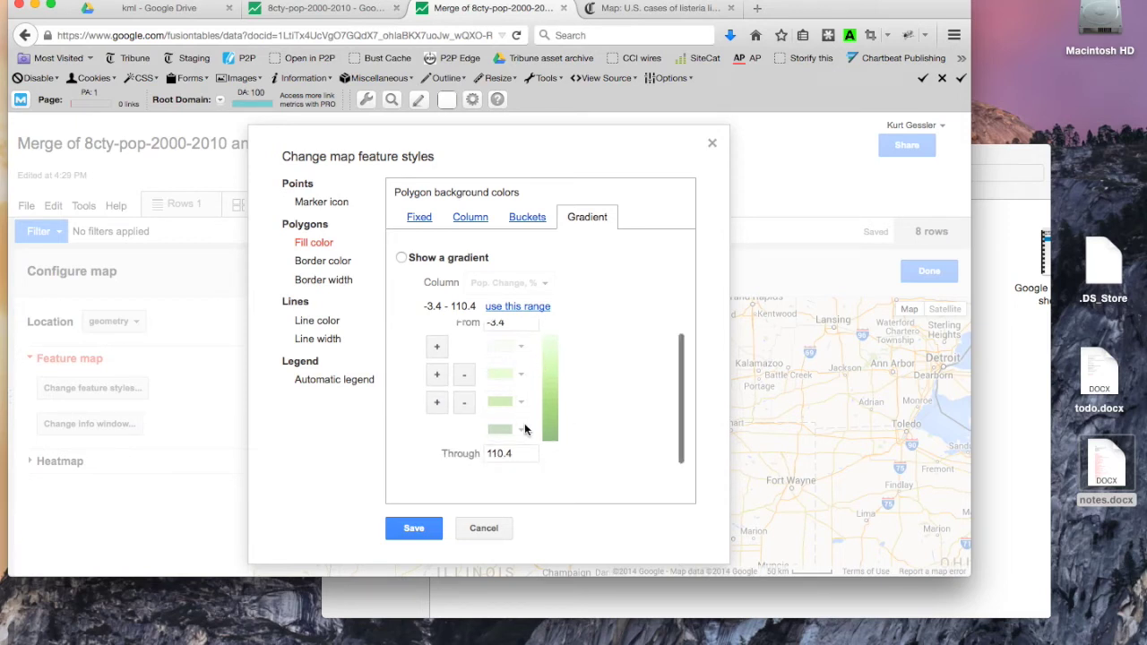
{"action": "left_click", "coordinate": [401, 258]}
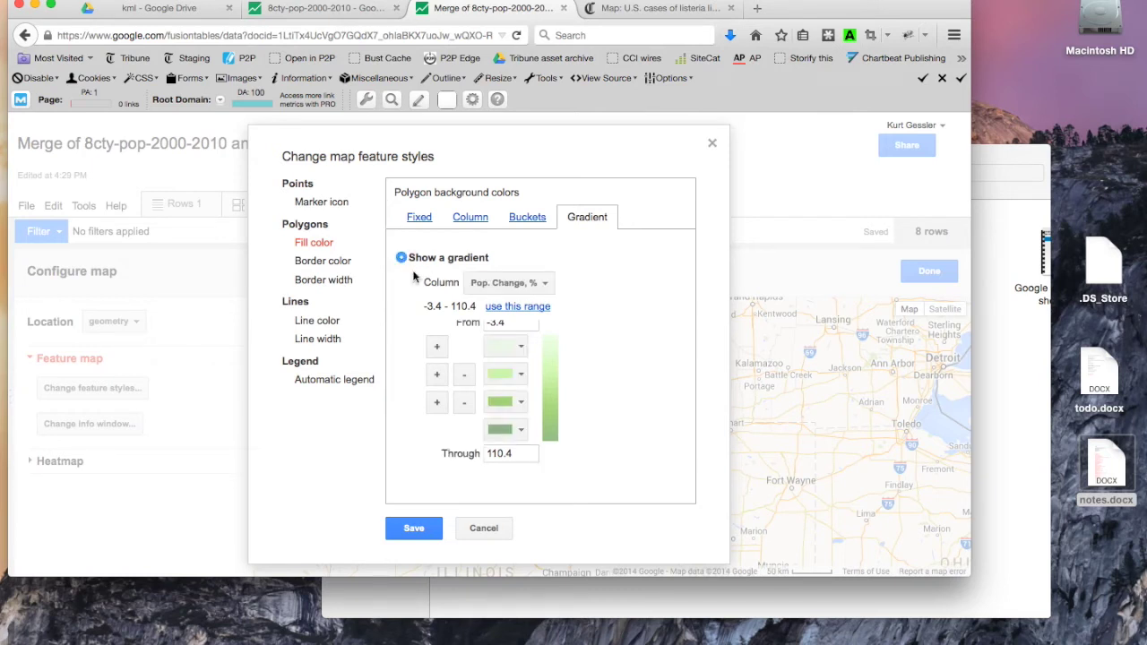
Recolor the four gradient stops from light to dark blue and save the map style
{"action": "left_click", "coordinate": [519, 347]}
{"action": "left_click", "coordinate": [573, 442]}
{"action": "left_click", "coordinate": [520, 375]}
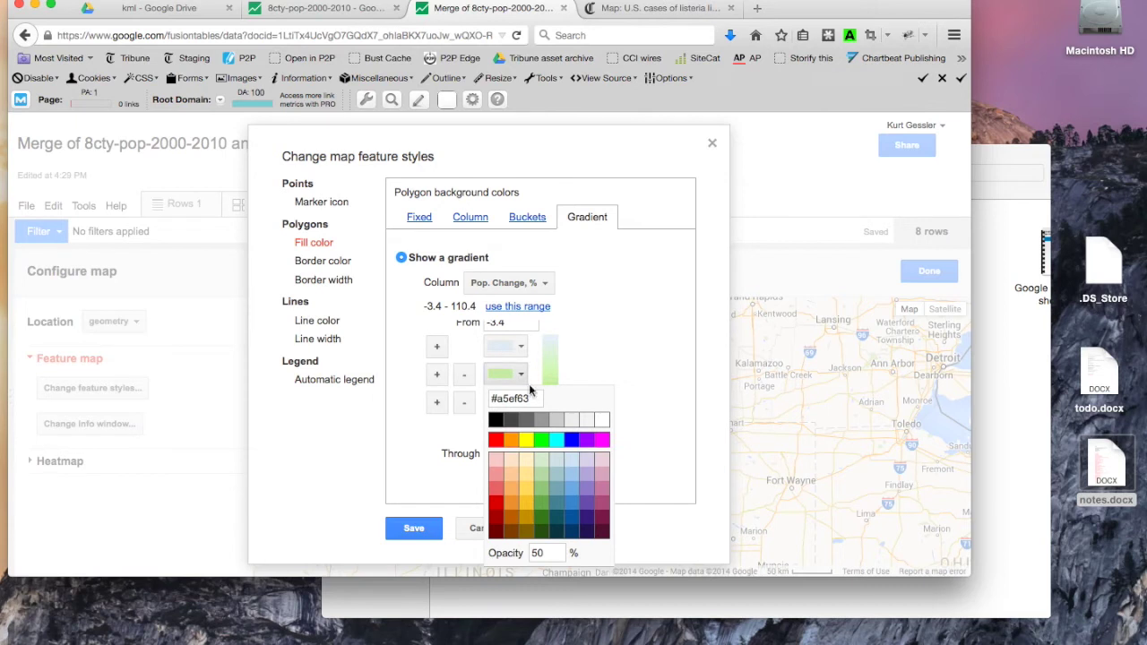
{"action": "left_click", "coordinate": [571, 475]}
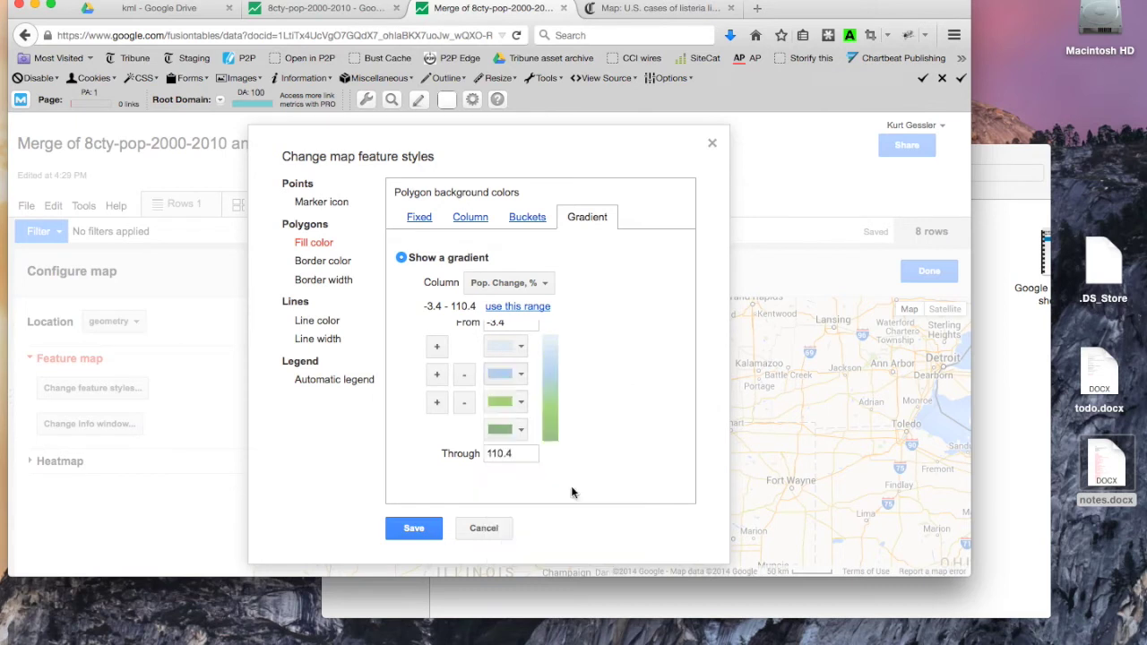
{"action": "left_click", "coordinate": [519, 402]}
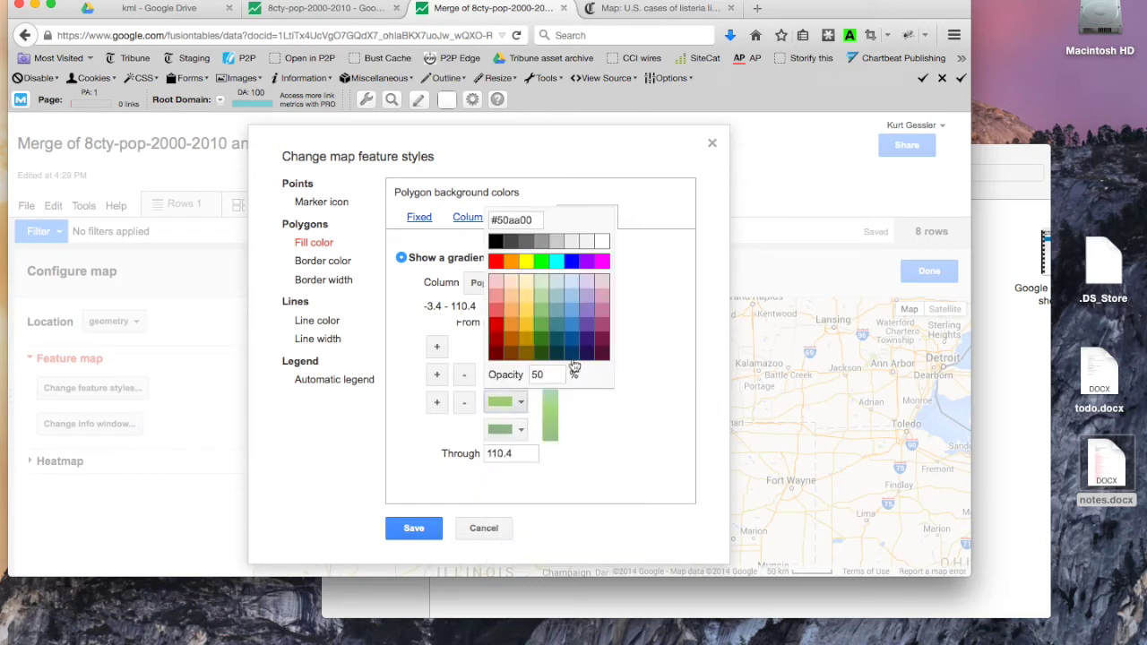
{"action": "left_click", "coordinate": [571, 319]}
{"action": "left_click", "coordinate": [521, 435]}
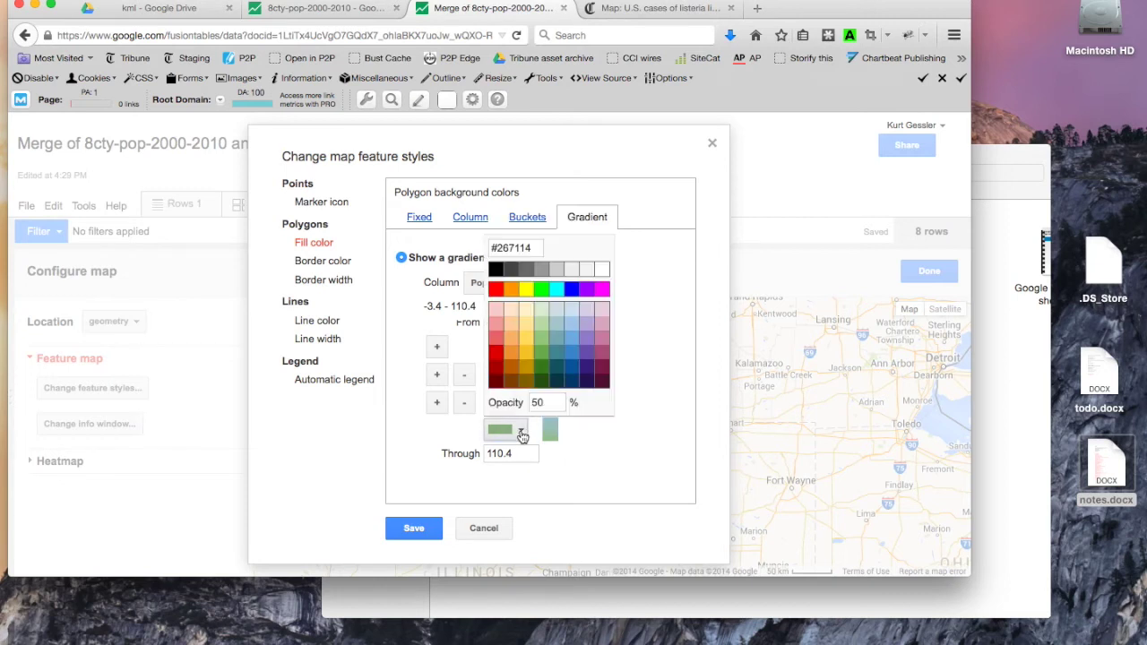
{"action": "left_click", "coordinate": [566, 364]}
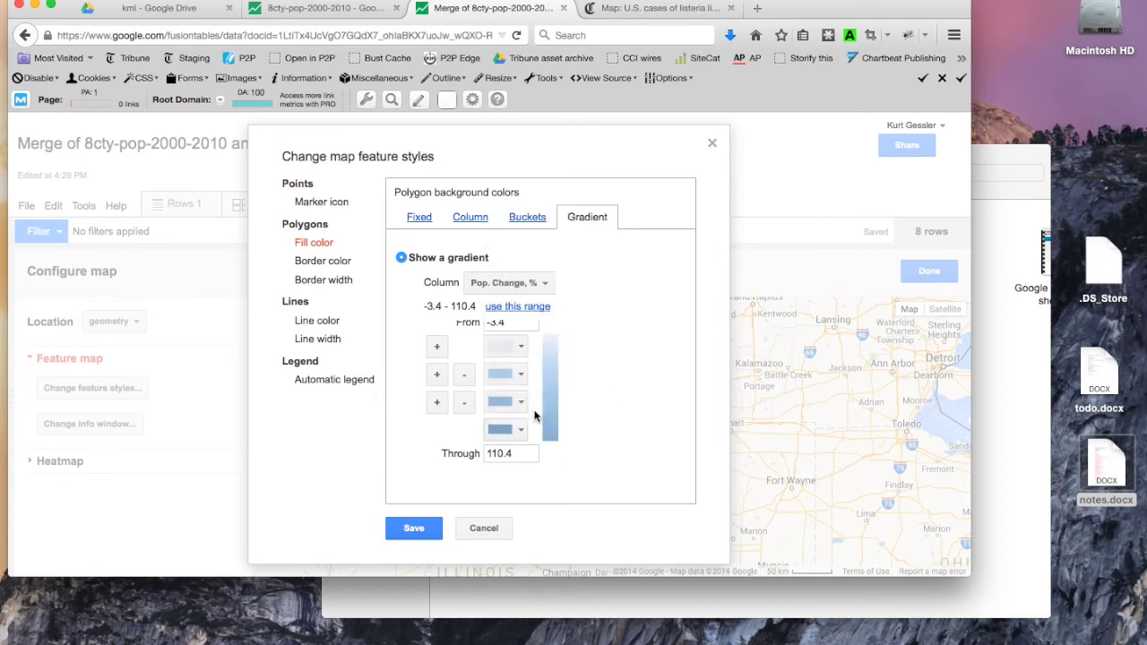
{"action": "left_click", "coordinate": [522, 374]}
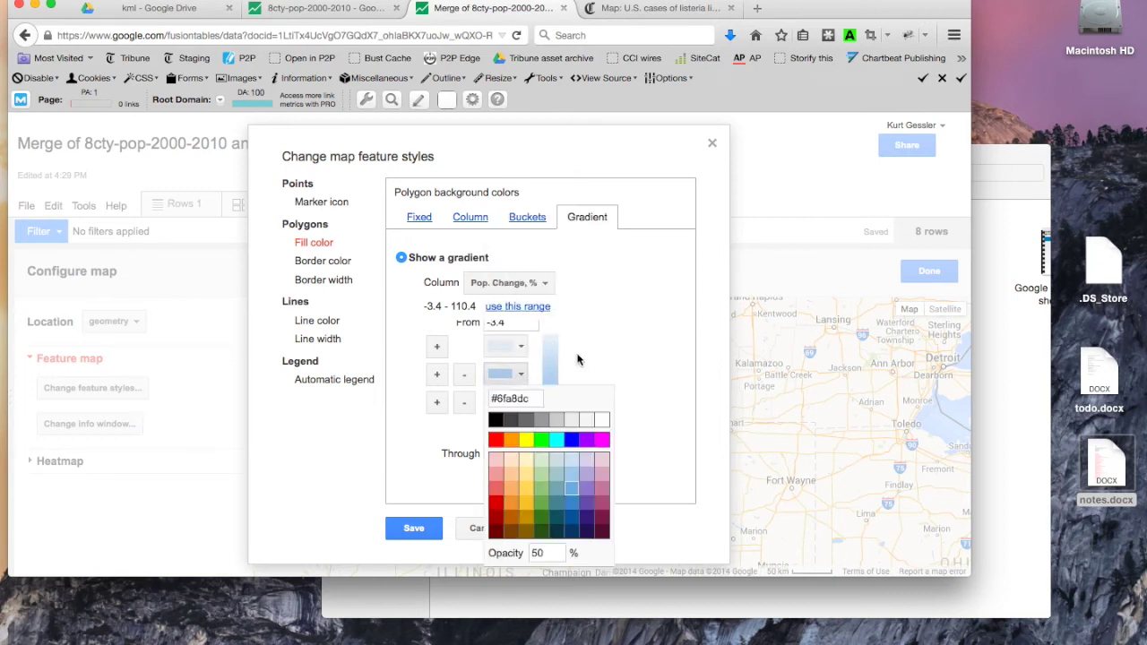
{"action": "left_click", "coordinate": [572, 484]}
{"action": "left_click", "coordinate": [416, 532]}
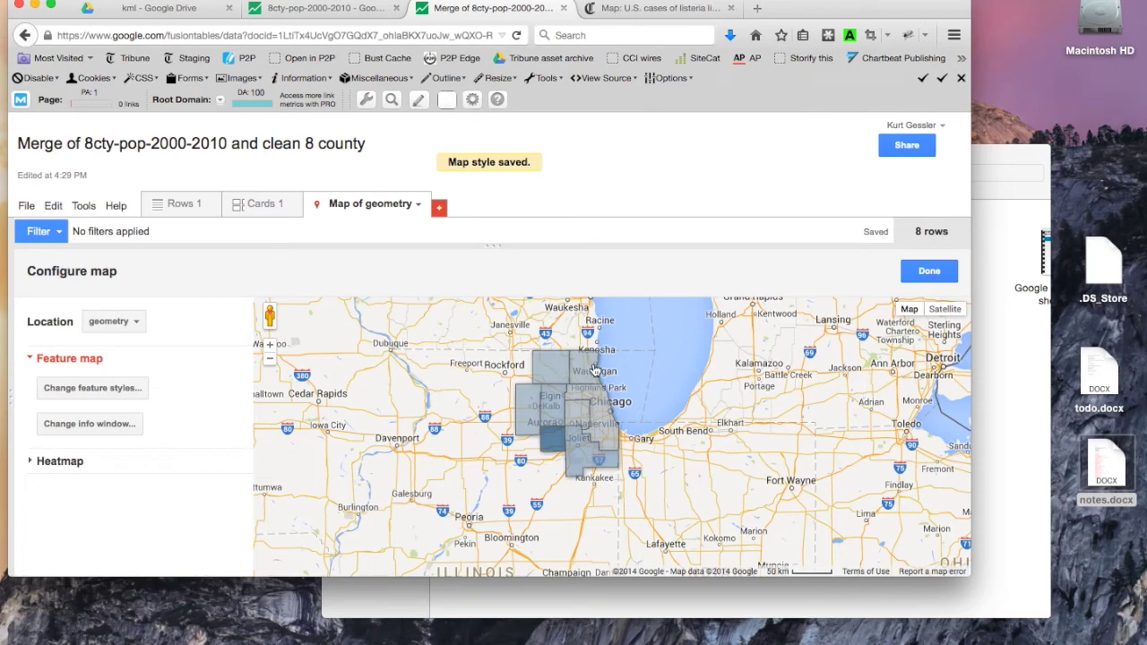
Examine the info window of the darkest county, Kendall, on the map and close it
{"action": "left_click", "coordinate": [554, 443]}
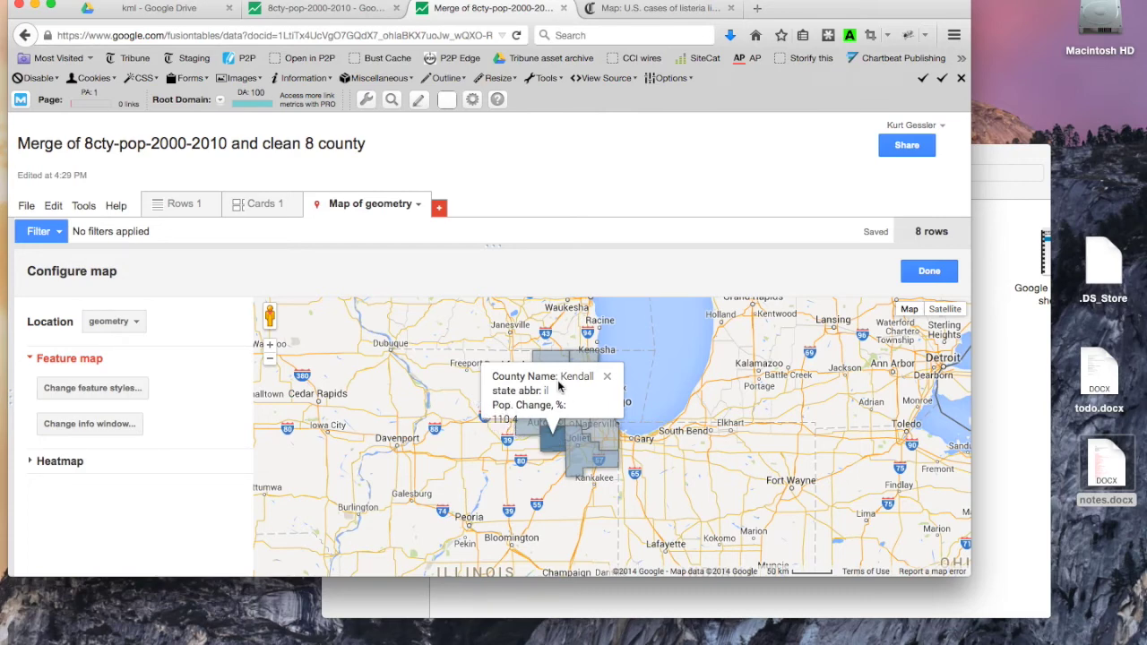
{"action": "left_click", "coordinate": [607, 377]}
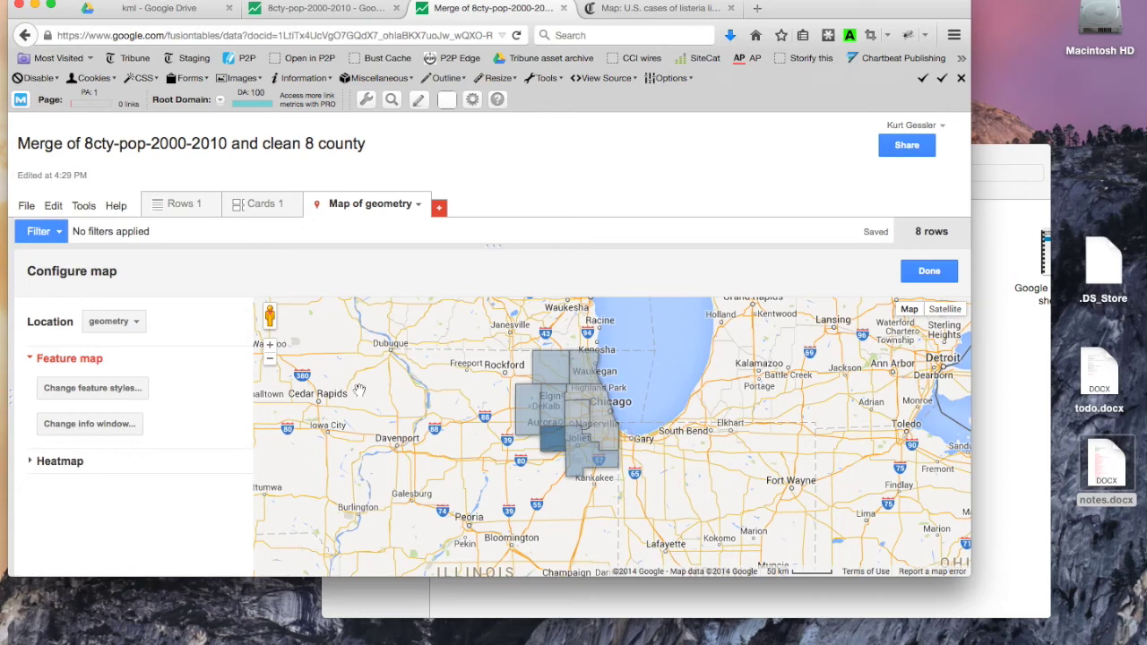
{"action": "left_click", "coordinate": [552, 441]}
{"action": "left_click", "coordinate": [607, 377]}
Exclude state abbr from the info window and add style='width: 175px; height: auto' to the opening div of its custom HTML
{"action": "left_click", "coordinate": [125, 425]}
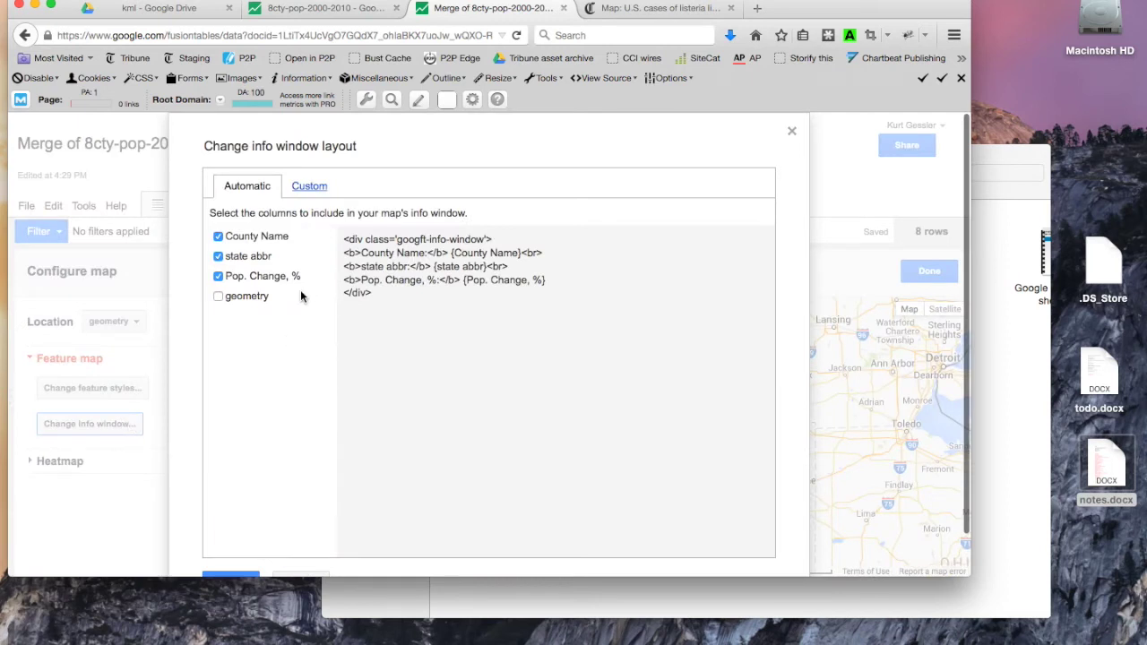
{"action": "left_click", "coordinate": [217, 257]}
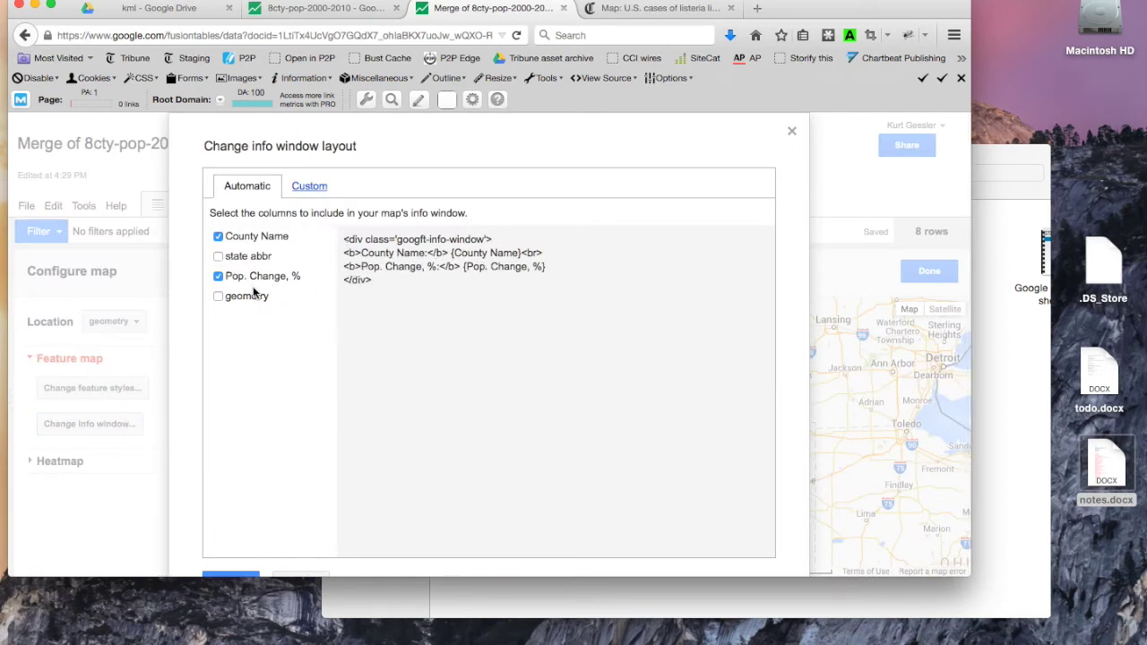
{"action": "left_click", "coordinate": [313, 184]}
{"action": "left_click", "coordinate": [559, 233]}
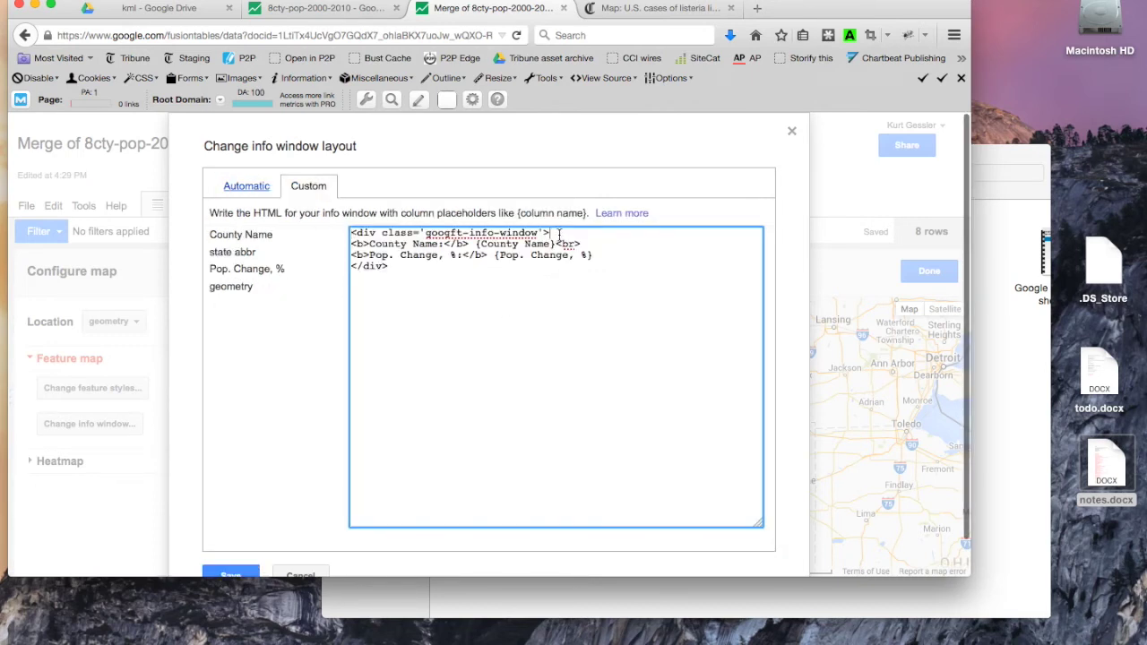
{"action": "key", "text": "Left"}
{"action": "type", "text": "style"}
{"action": "key", "text": "BackSpace"}
{"action": "key", "text": "BackSpace"}
{"action": "type", "text": "le='width"}
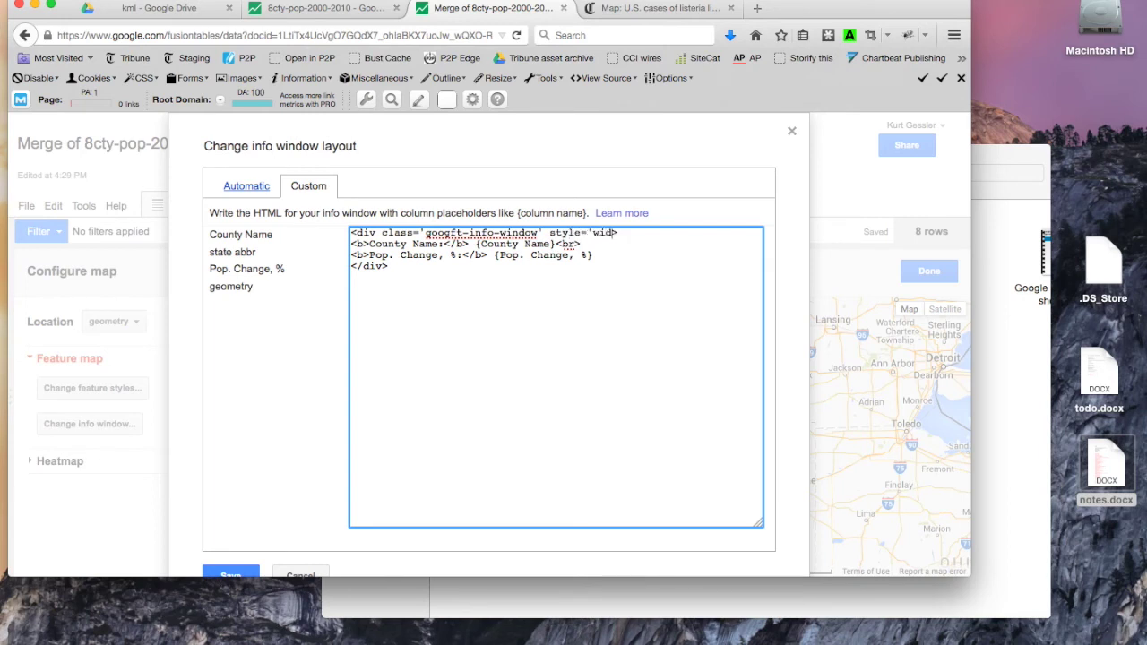
{"action": "type", "text": ": 175px; height: auto'"}
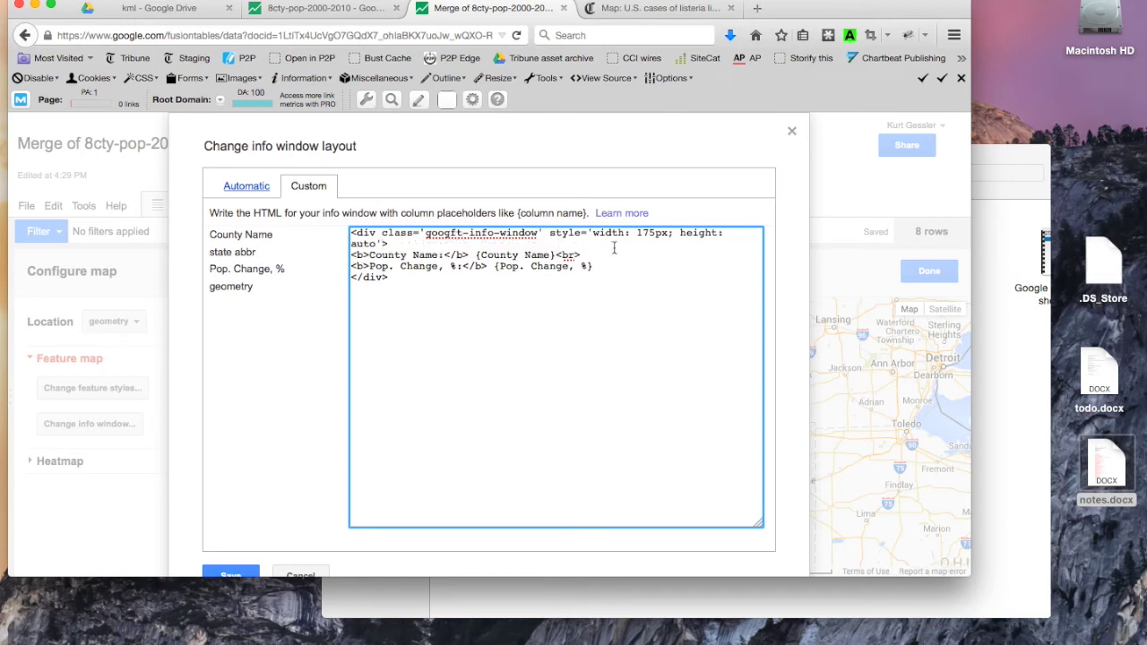
Remove the County Name label from the custom HTML, put the {County Name} placeholder in bold, and save the info window layout
{"action": "left_click", "coordinate": [469, 246]}
{"action": "left_click_drag", "start_coordinate": [369, 255], "coordinate": [469, 255]}
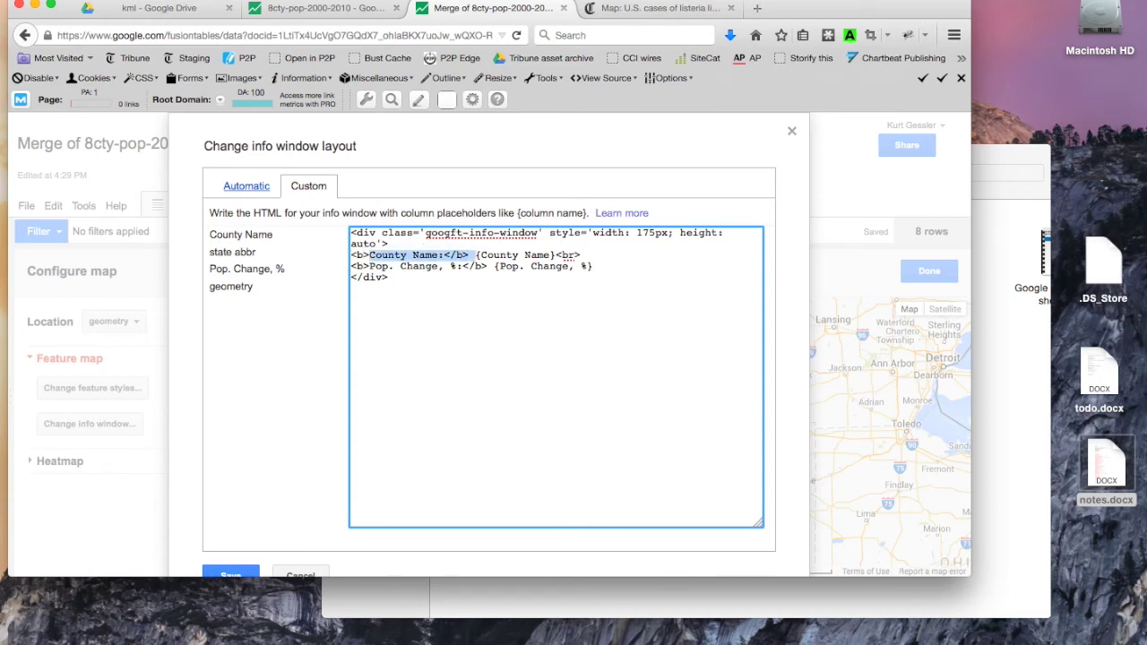
{"action": "key", "text": "BackSpace"}
{"action": "type", "text": "</b>"}
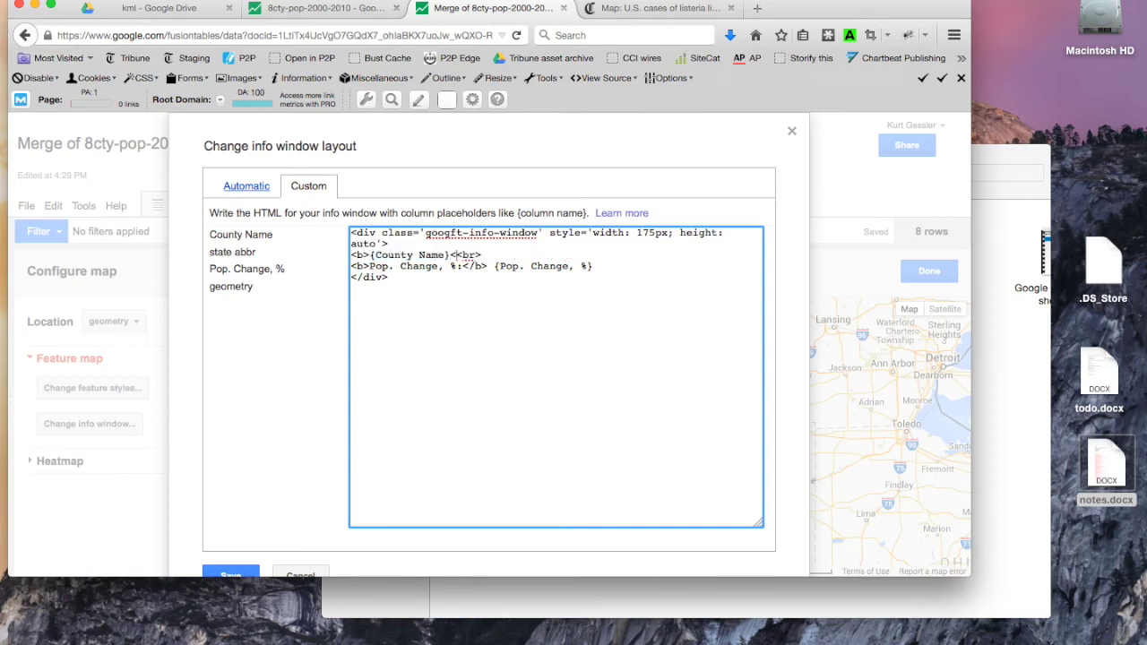
{"action": "type", "text": " <br /"}
{"action": "scroll", "coordinate": [242, 563], "scroll_direction": "down", "scroll_amount": 1}
{"action": "left_click", "coordinate": [240, 565]}
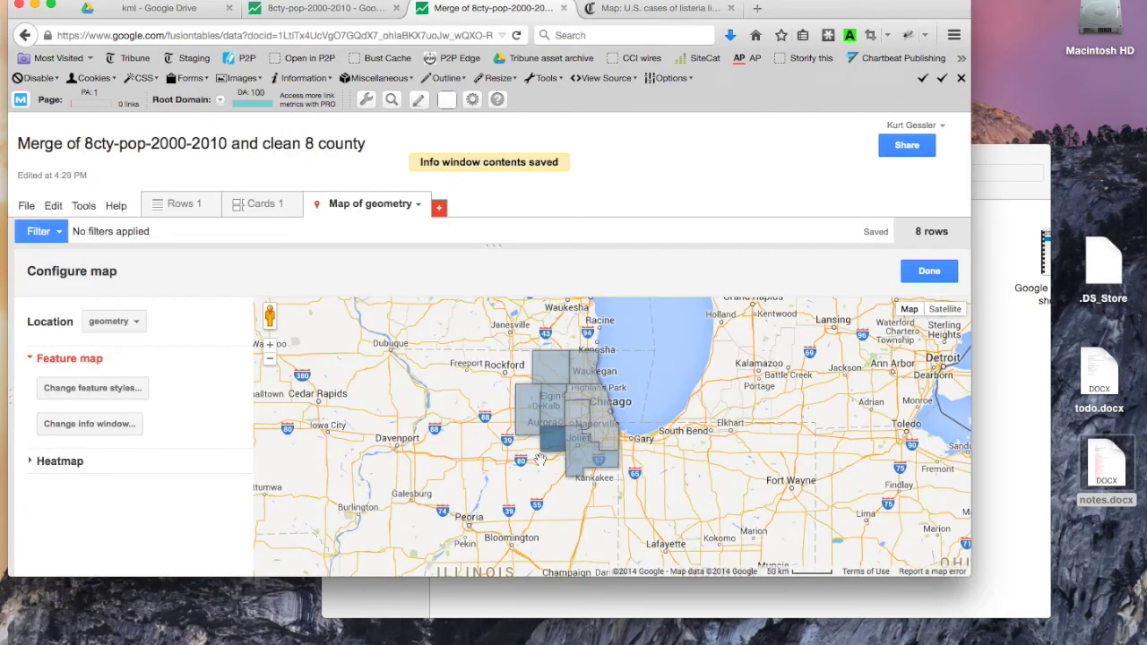
Examine the info windows of Kendall, McHenry, Will and a neighboring western county on the map, closing each one
{"action": "left_click", "coordinate": [554, 439]}
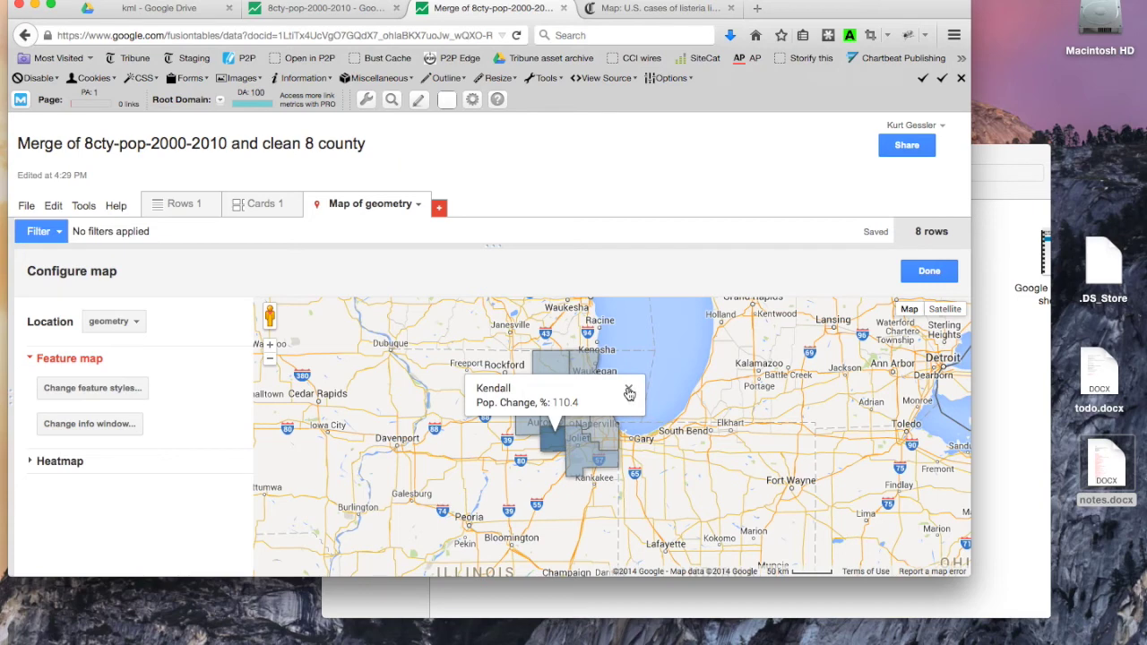
{"action": "left_click", "coordinate": [629, 392]}
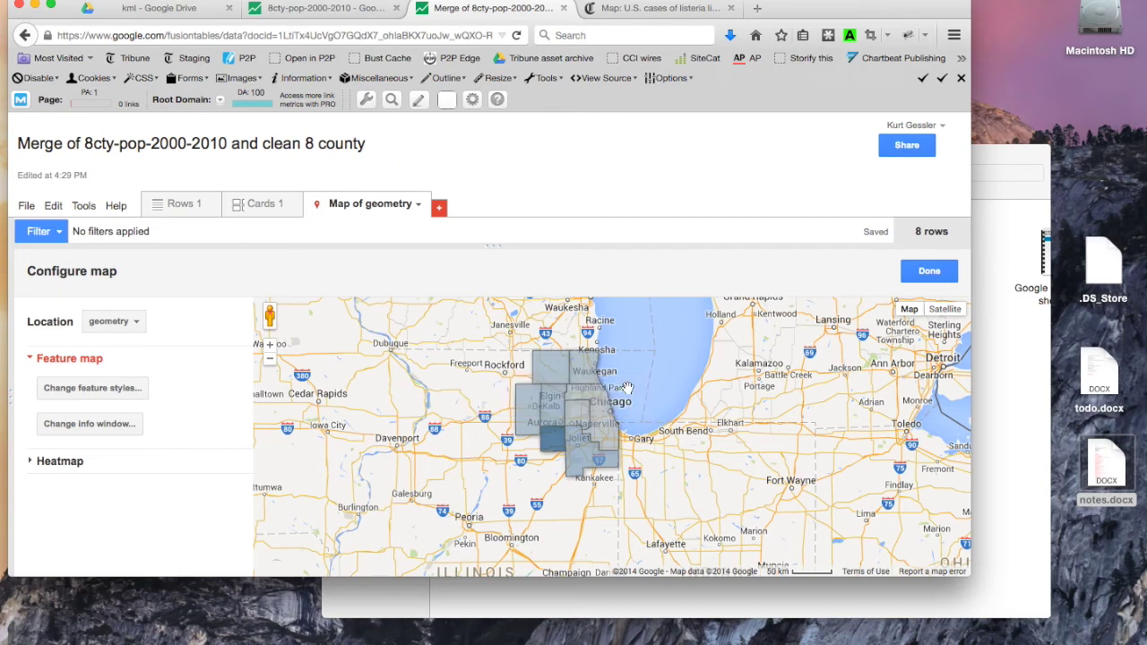
{"action": "left_click", "coordinate": [553, 374]}
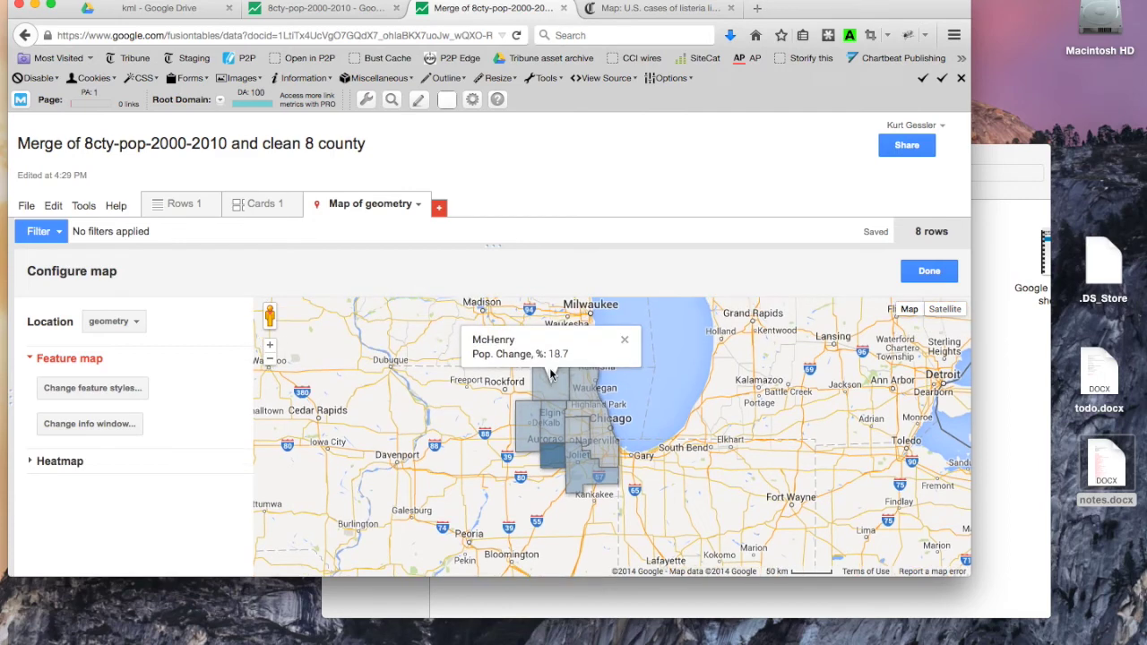
{"action": "left_click", "coordinate": [629, 339]}
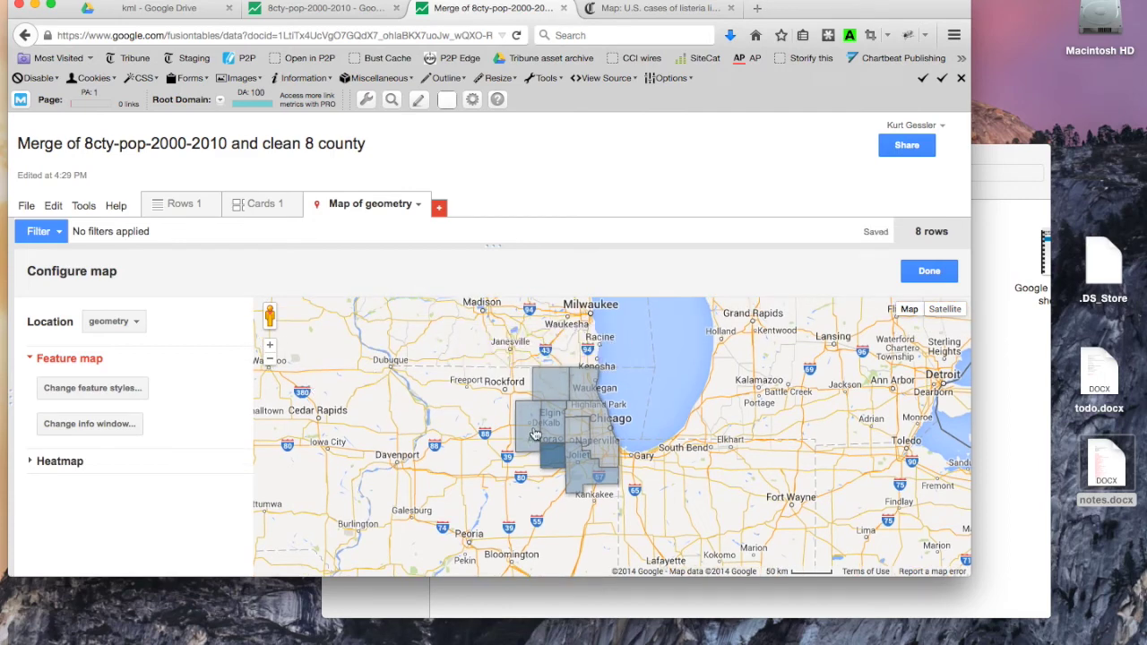
{"action": "left_click", "coordinate": [535, 434]}
{"action": "left_click", "coordinate": [610, 385]}
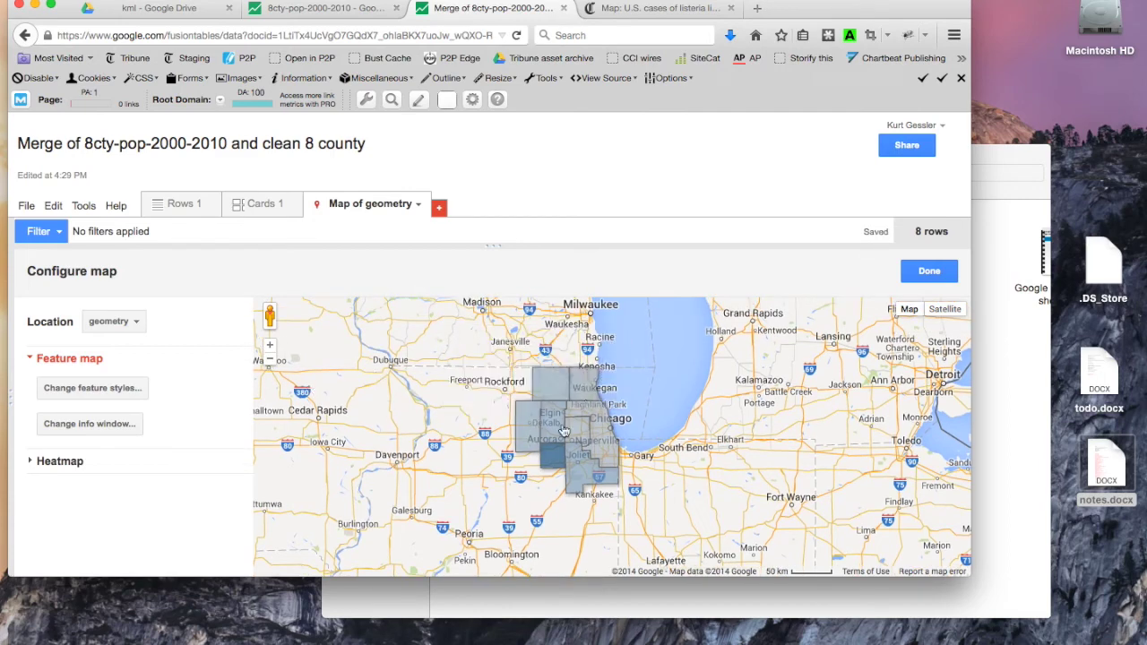
{"action": "left_click", "coordinate": [587, 474]}
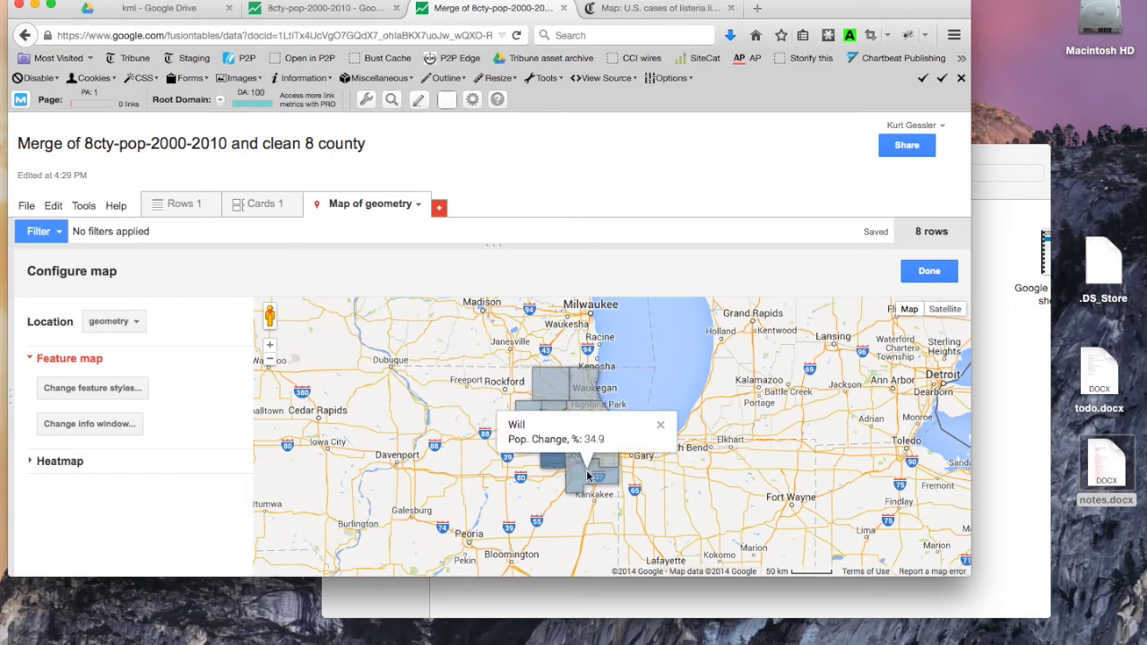
{"action": "left_click", "coordinate": [660, 425]}
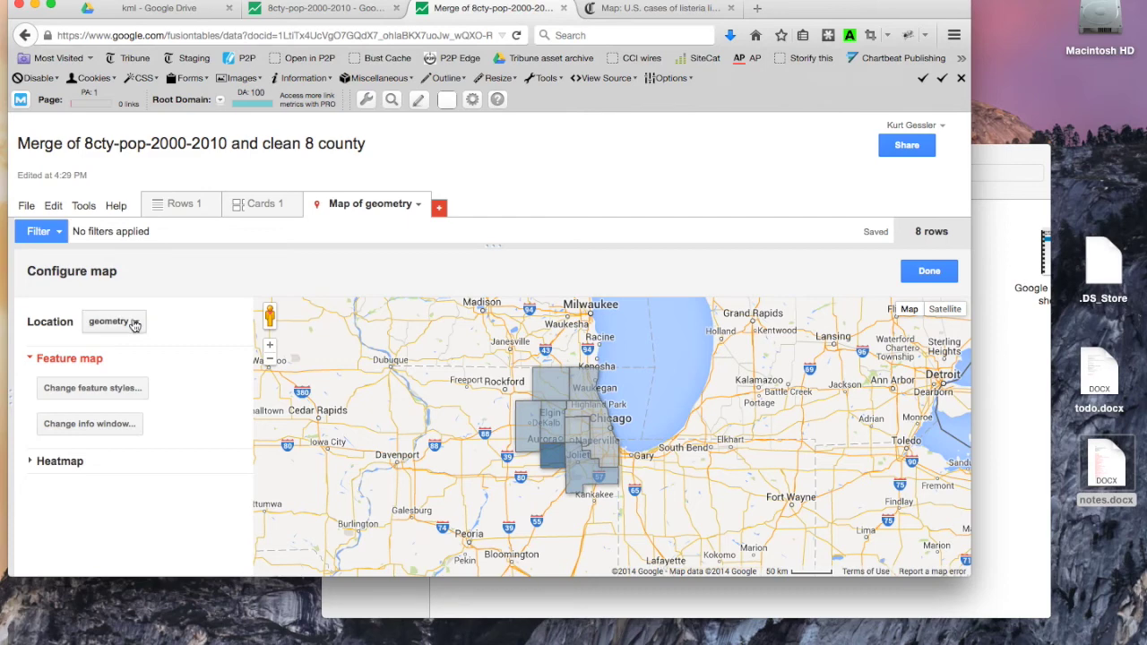
Darken the polygon fill gradient by setting the third stop to #0b5394 and the fourth to #073763, and save the map style
{"action": "left_click", "coordinate": [135, 388]}
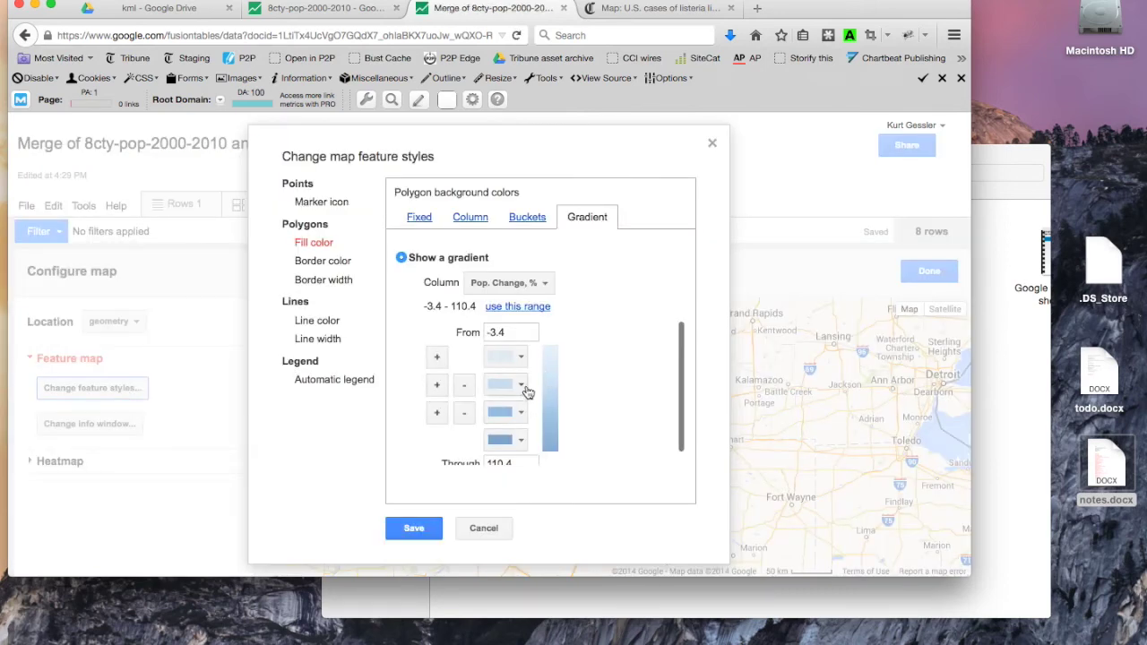
{"action": "left_click", "coordinate": [522, 412]}
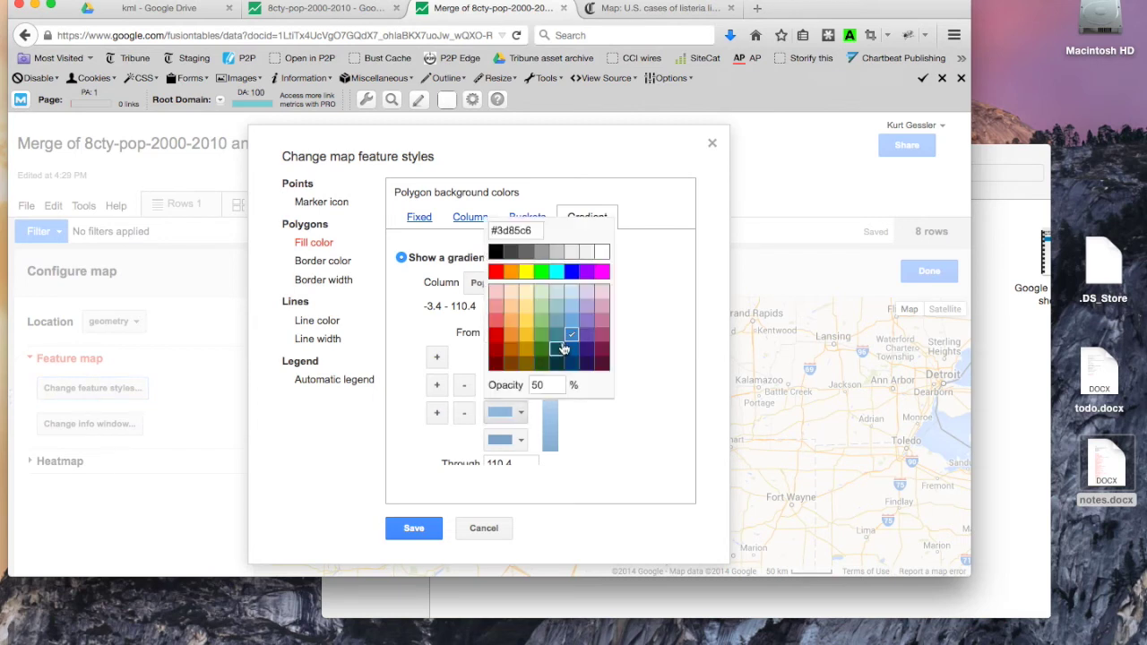
{"action": "left_click", "coordinate": [568, 349]}
{"action": "left_click", "coordinate": [517, 443]}
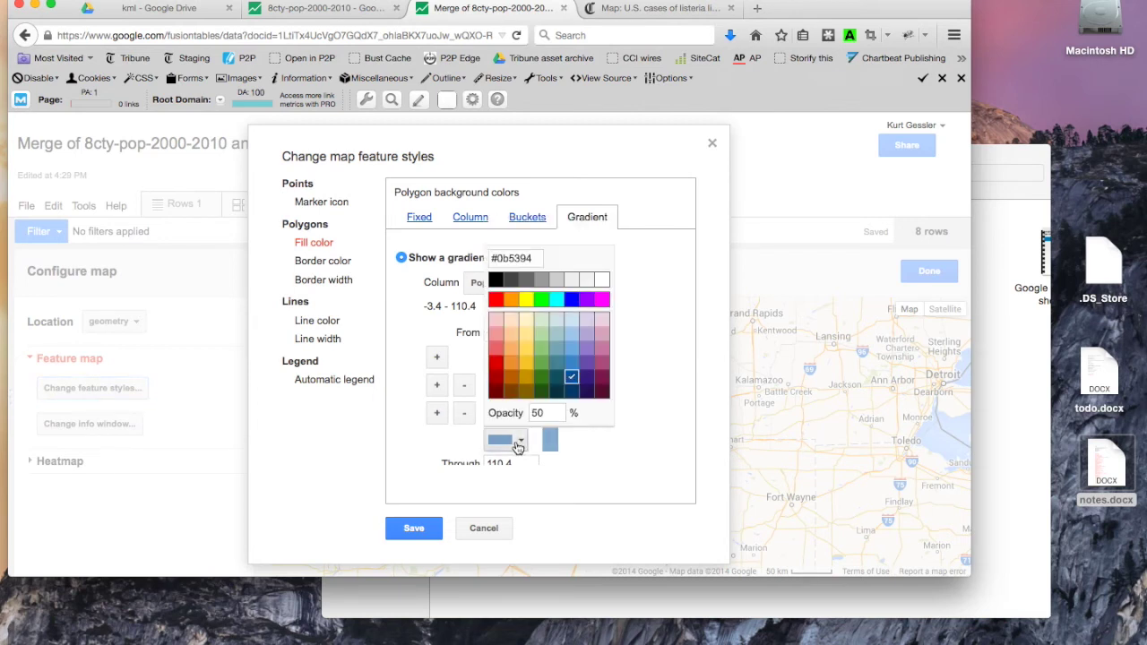
{"action": "left_click", "coordinate": [572, 391]}
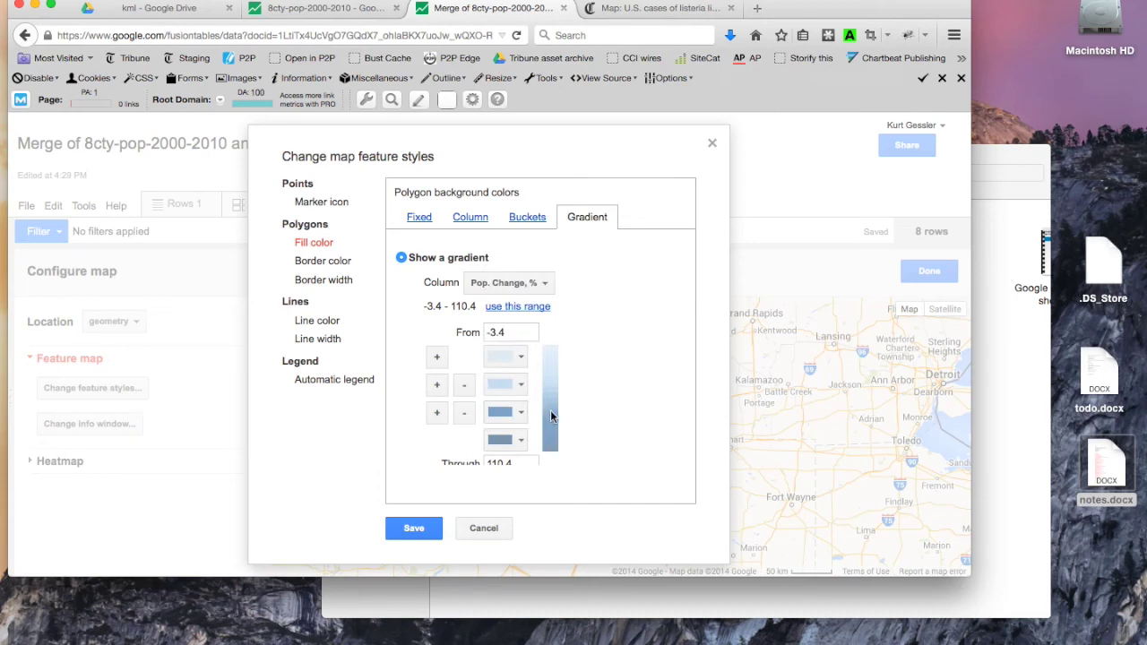
{"action": "left_click", "coordinate": [414, 528]}
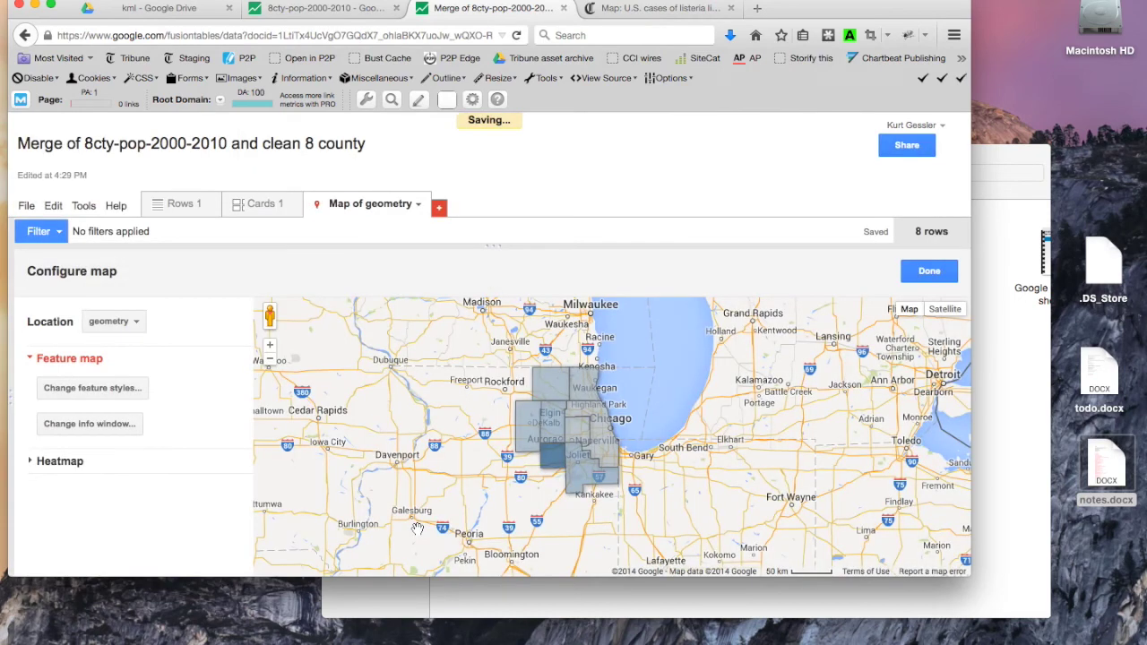
Set the second gradient stop of the polygon fill to a medium blue and reapply #0b5394 to the third stop
{"action": "left_click", "coordinate": [125, 391]}
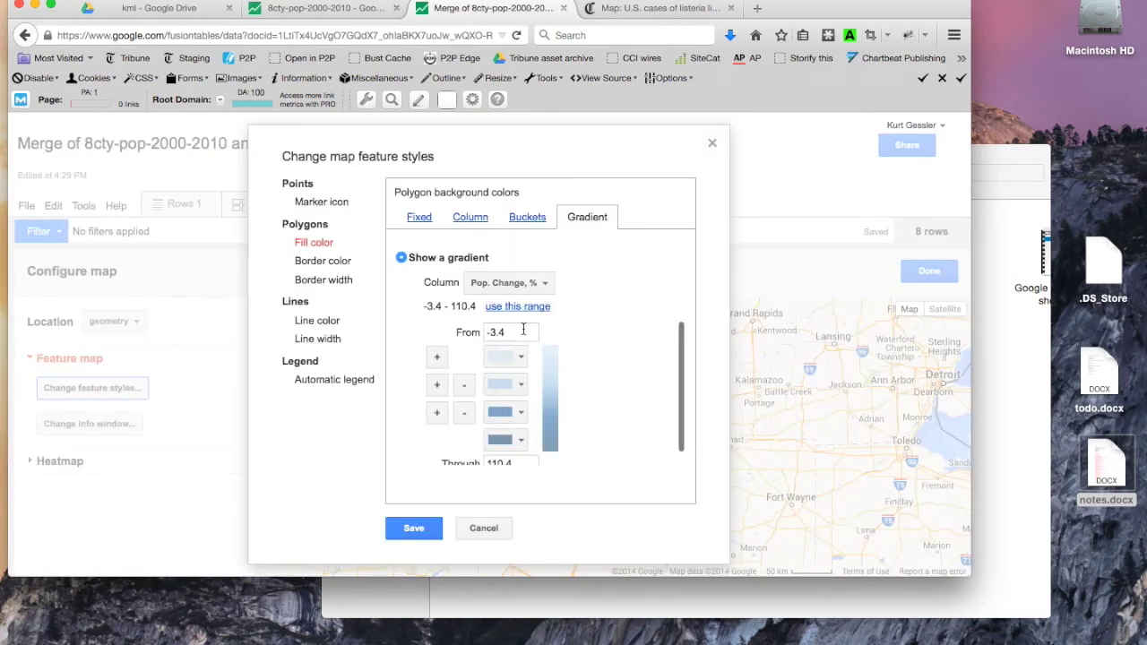
{"action": "left_click", "coordinate": [523, 386]}
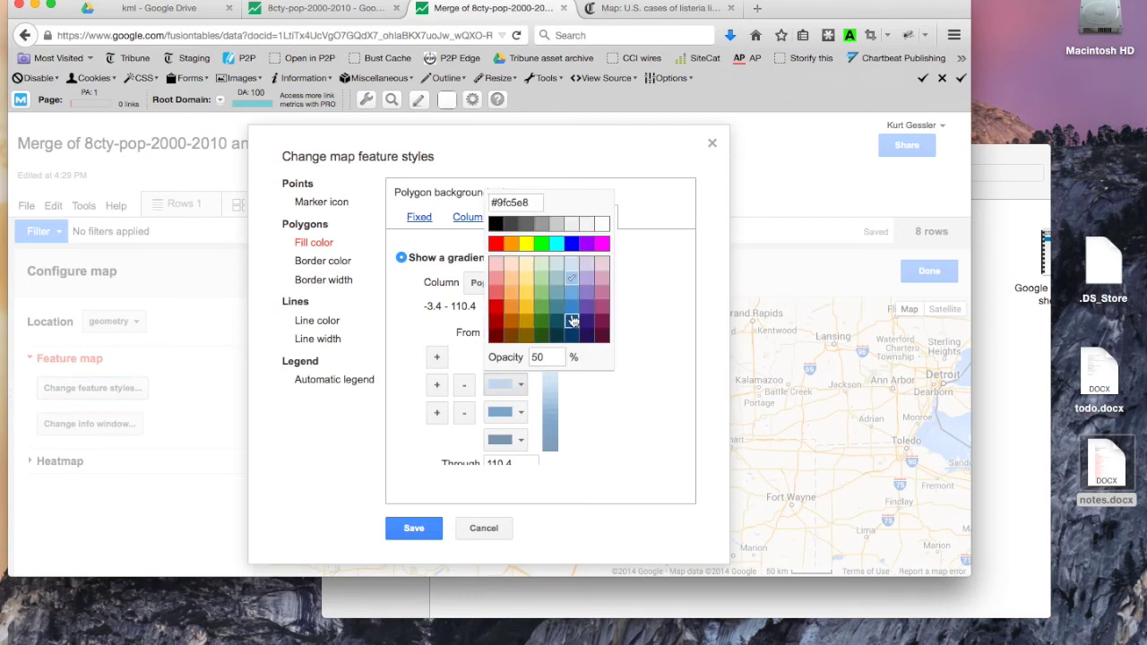
{"action": "left_click", "coordinate": [571, 311]}
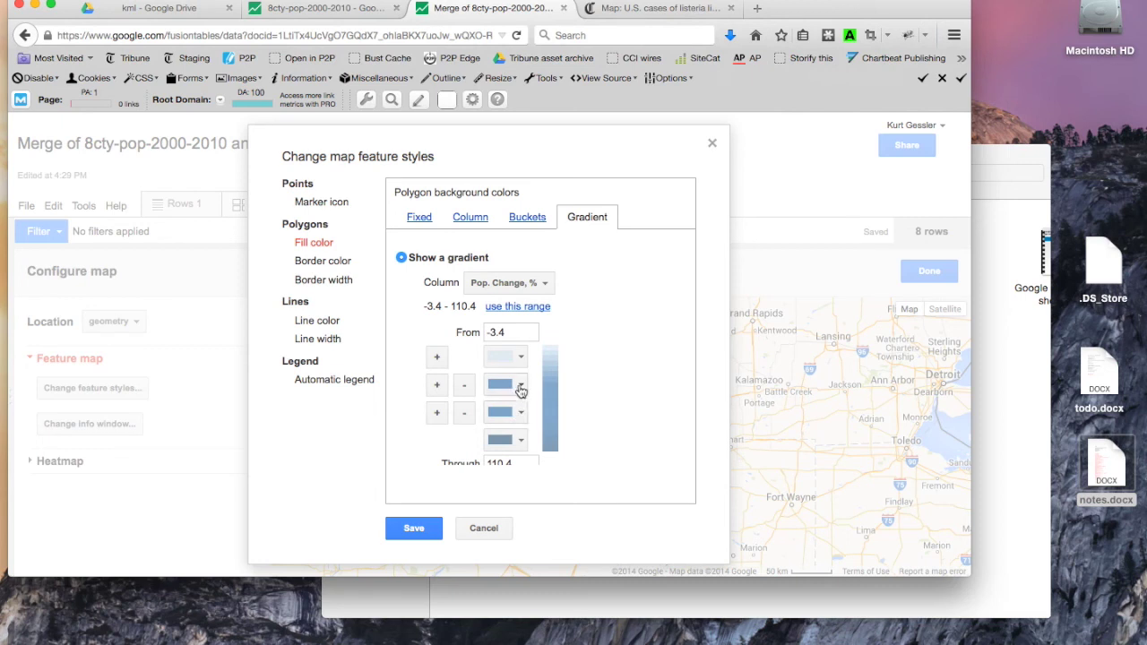
{"action": "left_click", "coordinate": [522, 386]}
{"action": "left_click", "coordinate": [572, 309]}
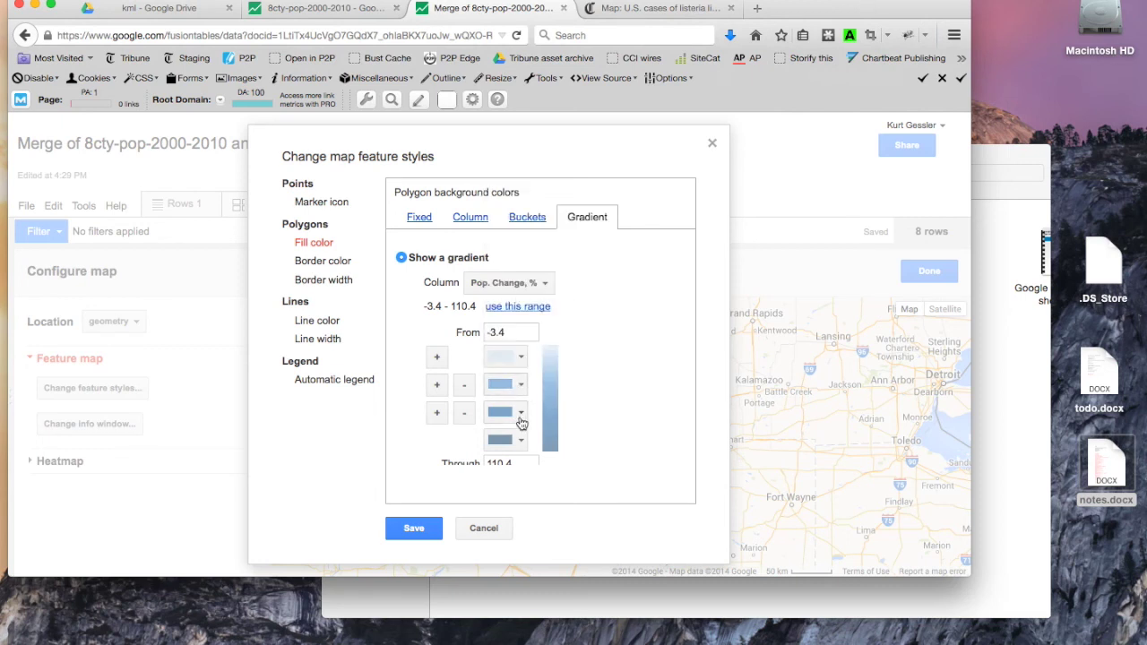
{"action": "left_click", "coordinate": [519, 413]}
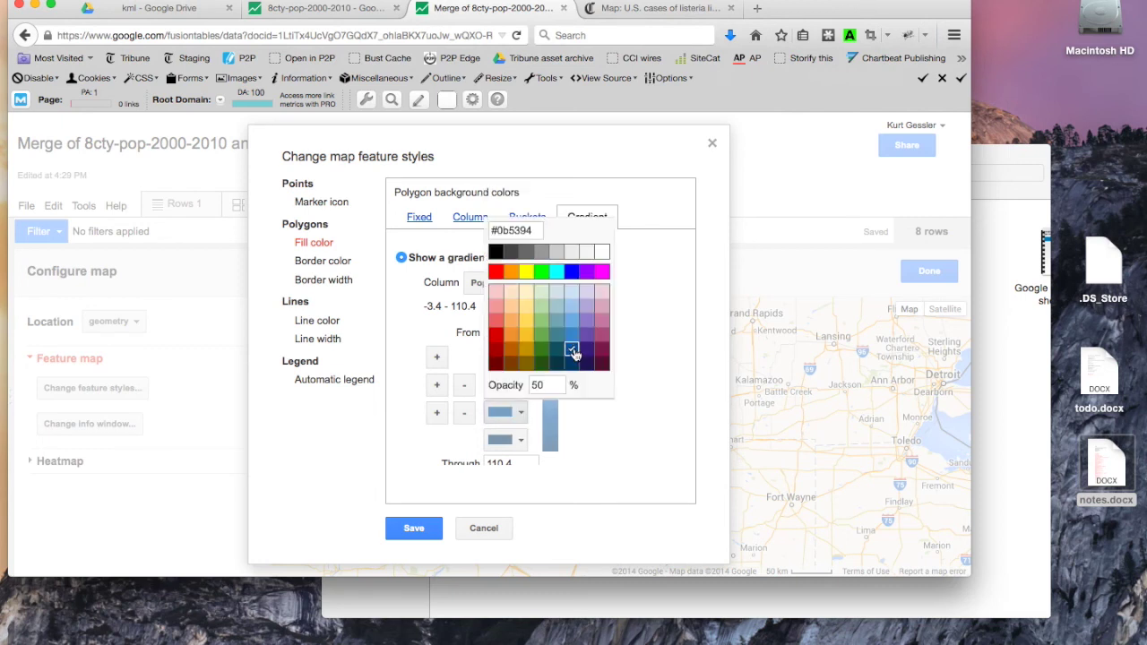
{"action": "left_click", "coordinate": [572, 350]}
Try dark purple #20124d on the fourth gradient stop and return it to #073763
{"action": "left_click", "coordinate": [520, 441]}
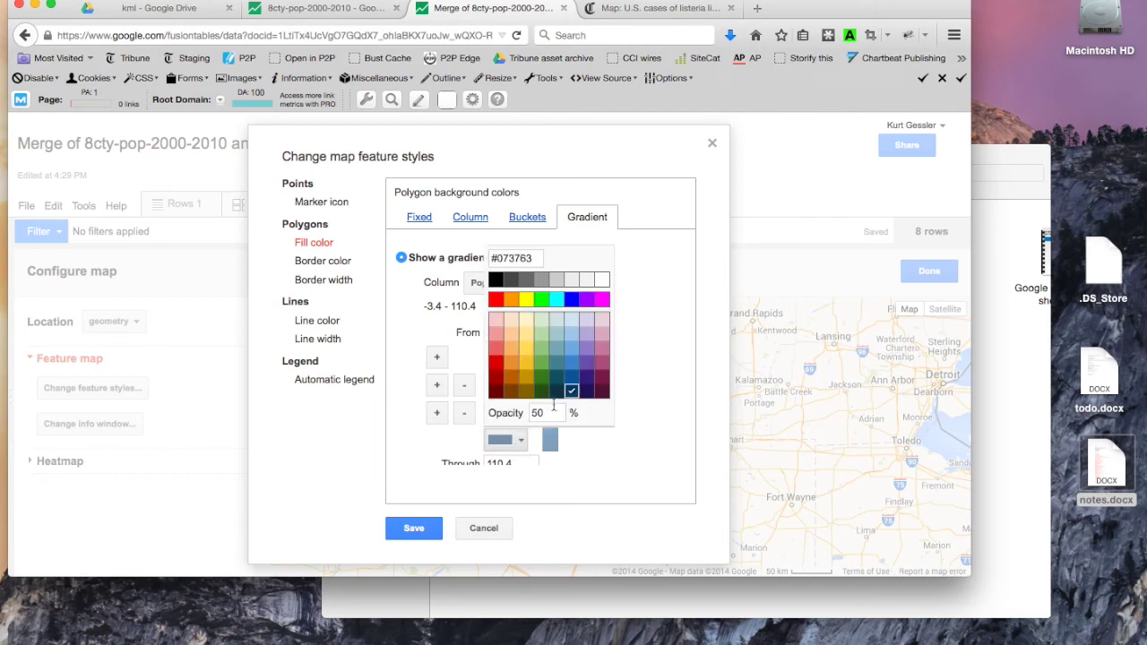
{"action": "left_click", "coordinate": [587, 395]}
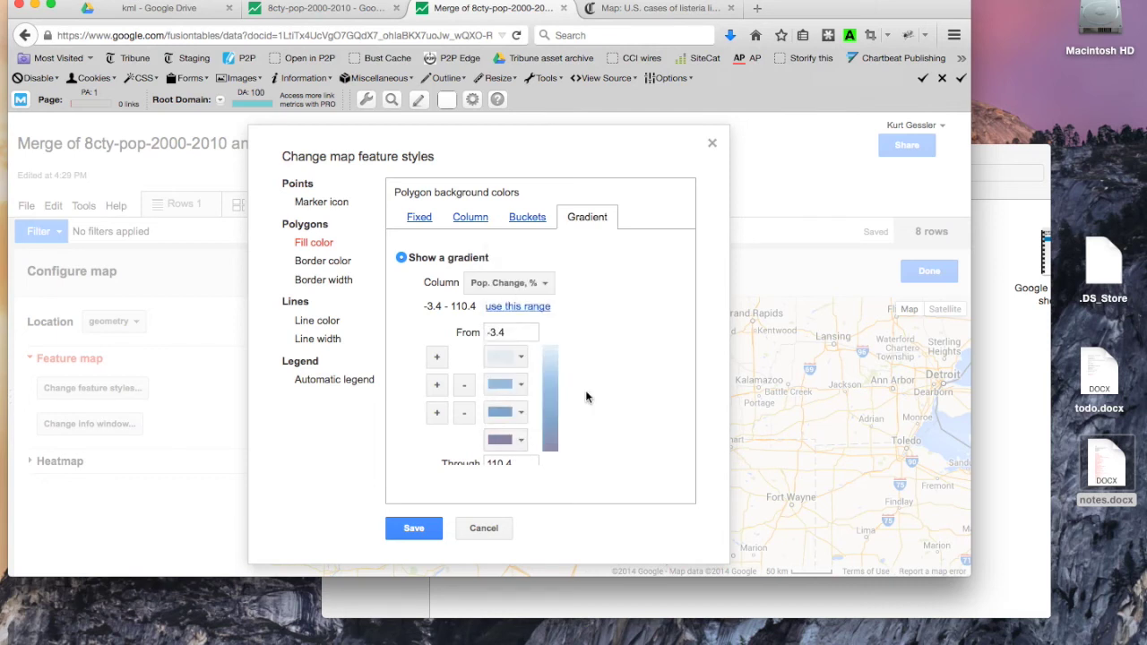
{"action": "left_click", "coordinate": [516, 442]}
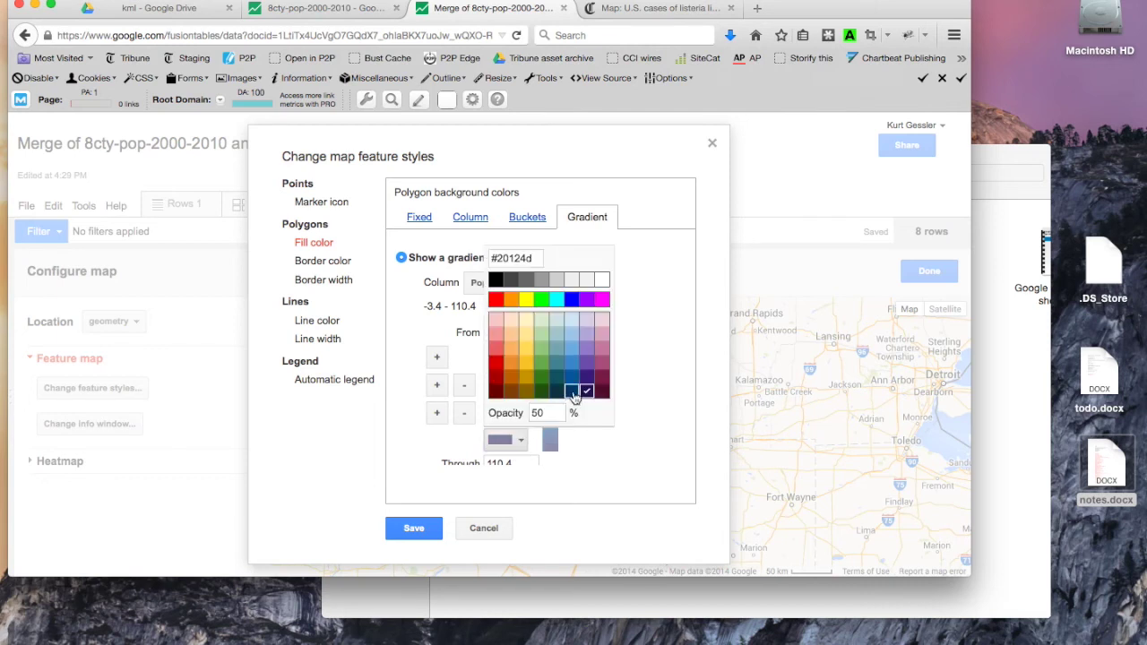
{"action": "left_click", "coordinate": [574, 392]}
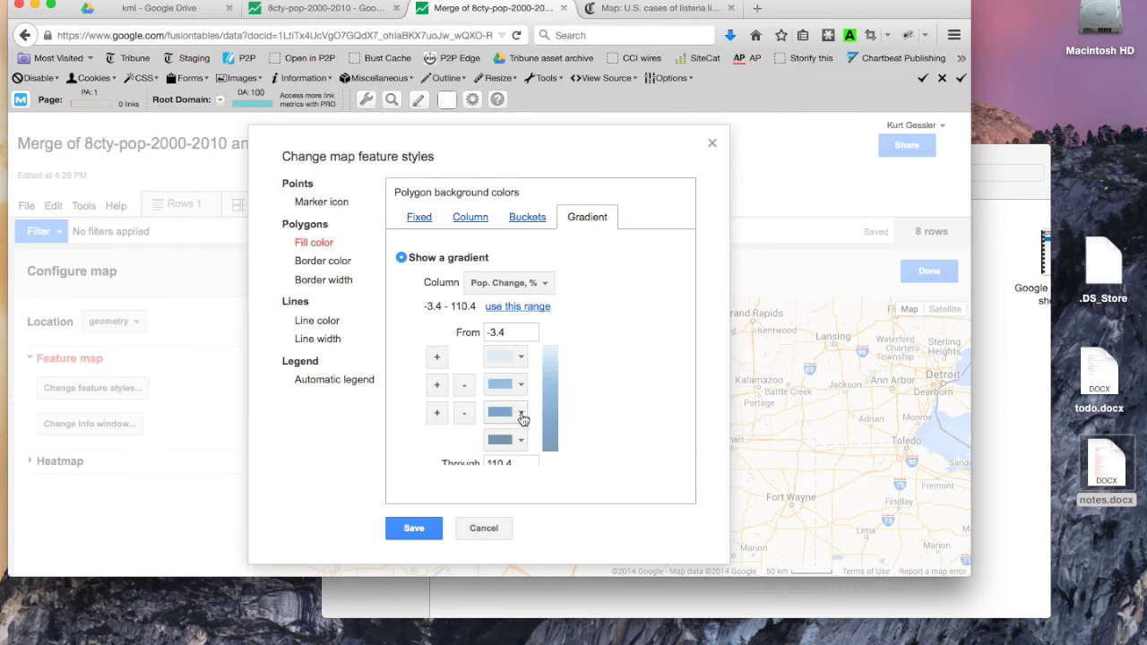
Set the fourth gradient stop to bright blue #0000ff, save the map style, and check Kendall county's info window
{"action": "left_click", "coordinate": [520, 440]}
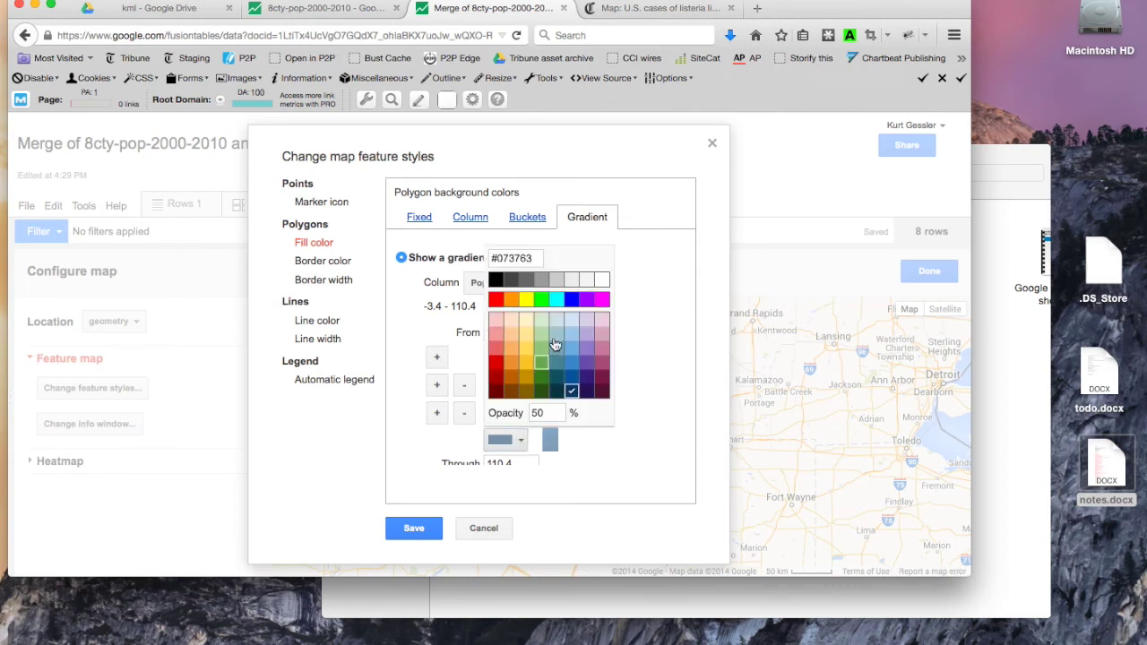
{"action": "left_click", "coordinate": [574, 308]}
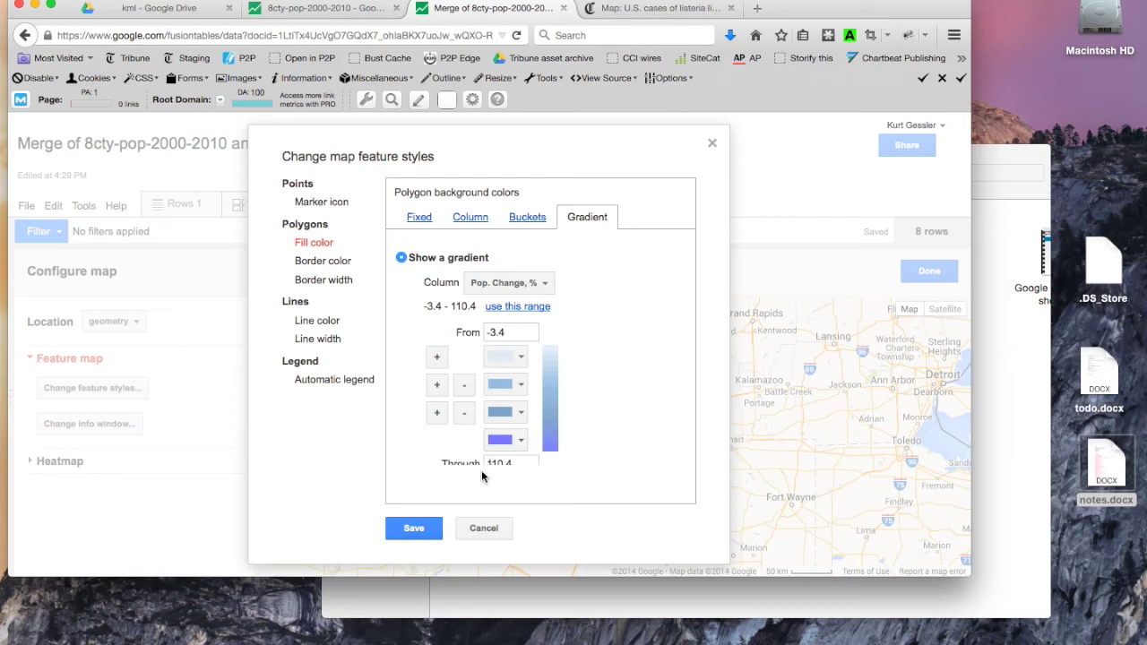
{"action": "left_click", "coordinate": [413, 531]}
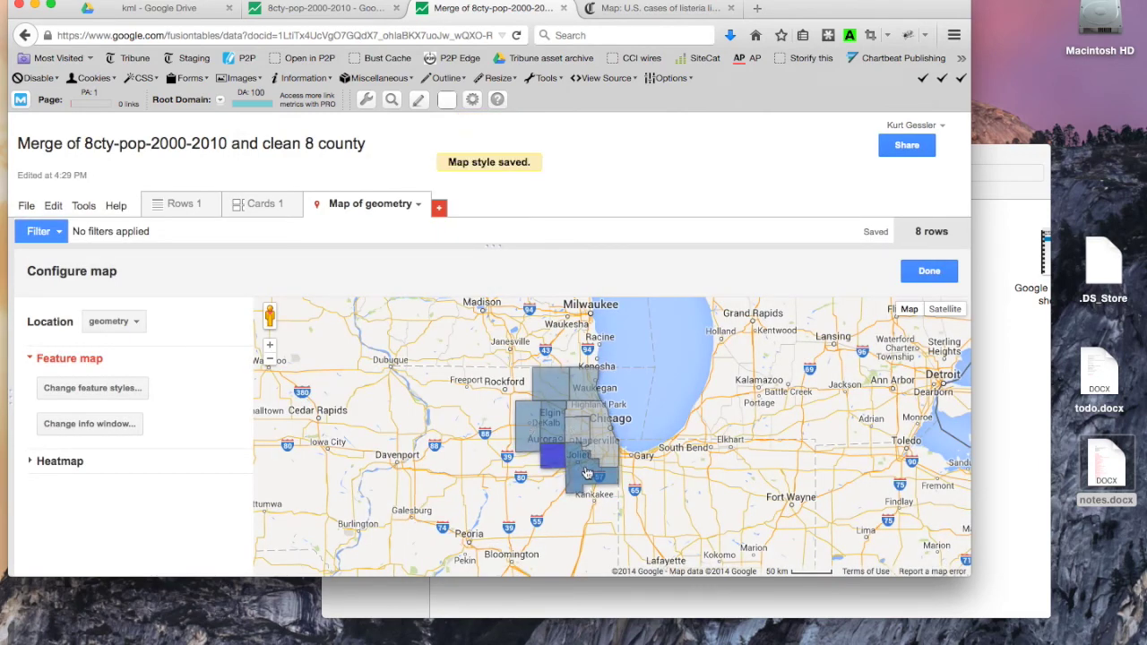
{"action": "left_click", "coordinate": [553, 458]}
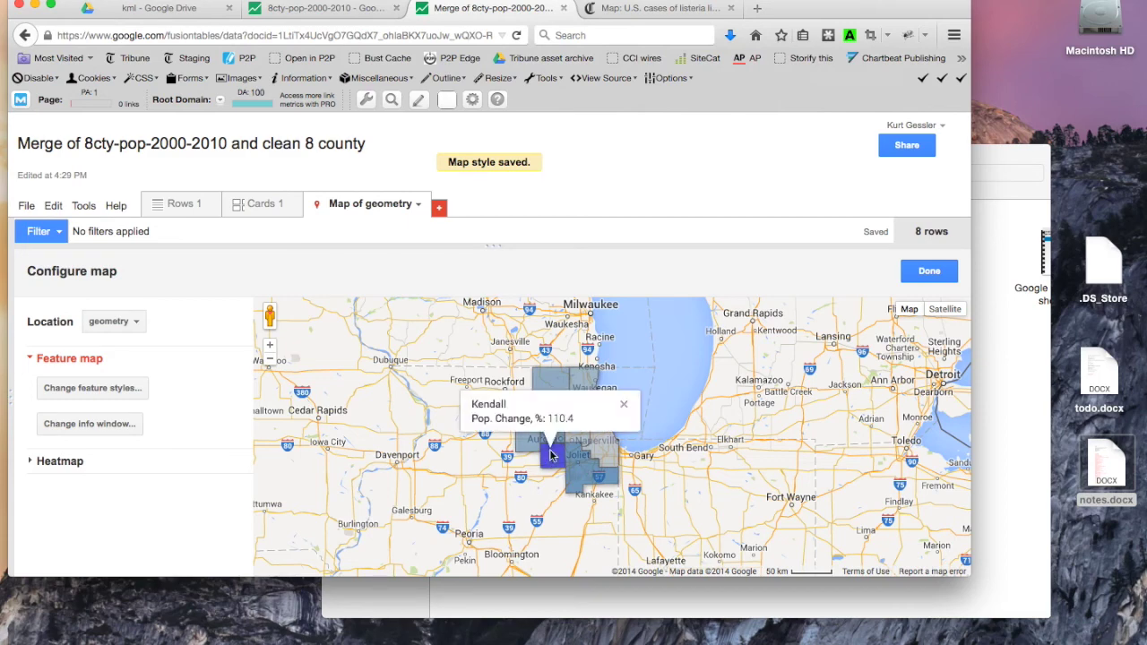
{"action": "left_click", "coordinate": [623, 404]}
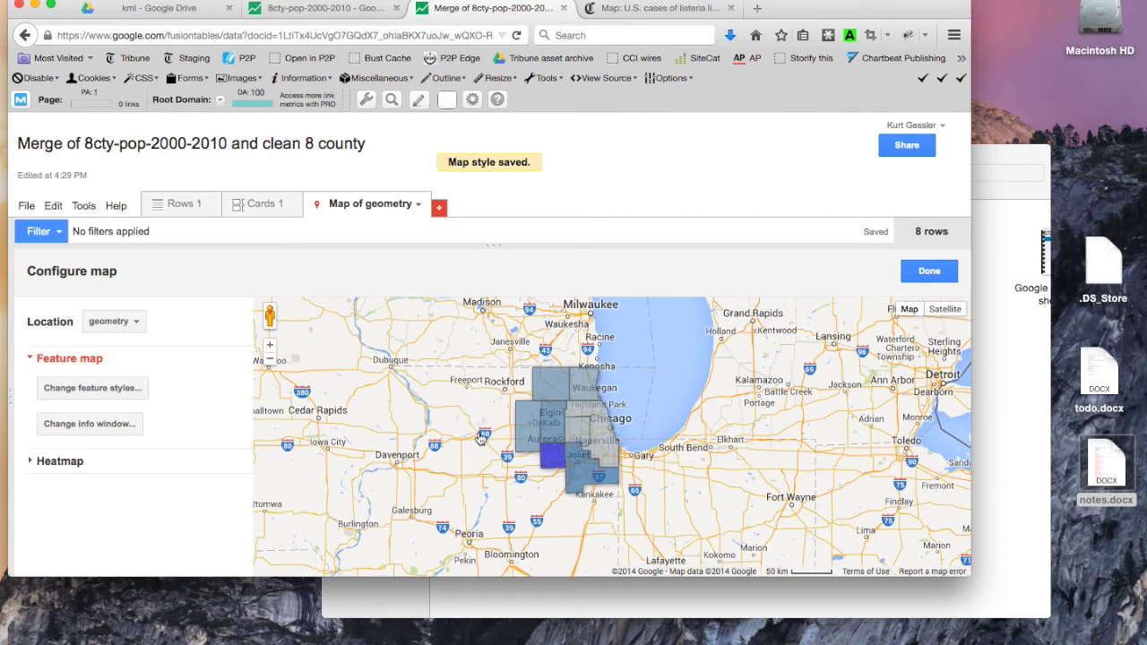
Change the fourth gradient stop of the polygon fill to dark teal #0c343d and save the map style
{"action": "left_click", "coordinate": [103, 387]}
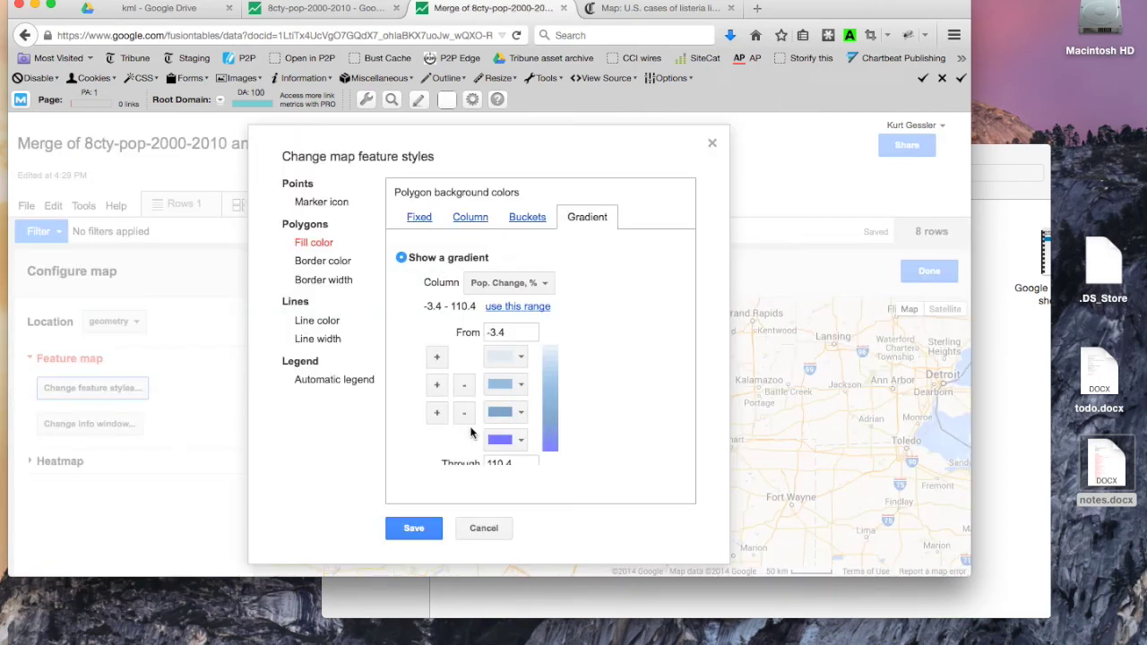
{"action": "left_click", "coordinate": [522, 440]}
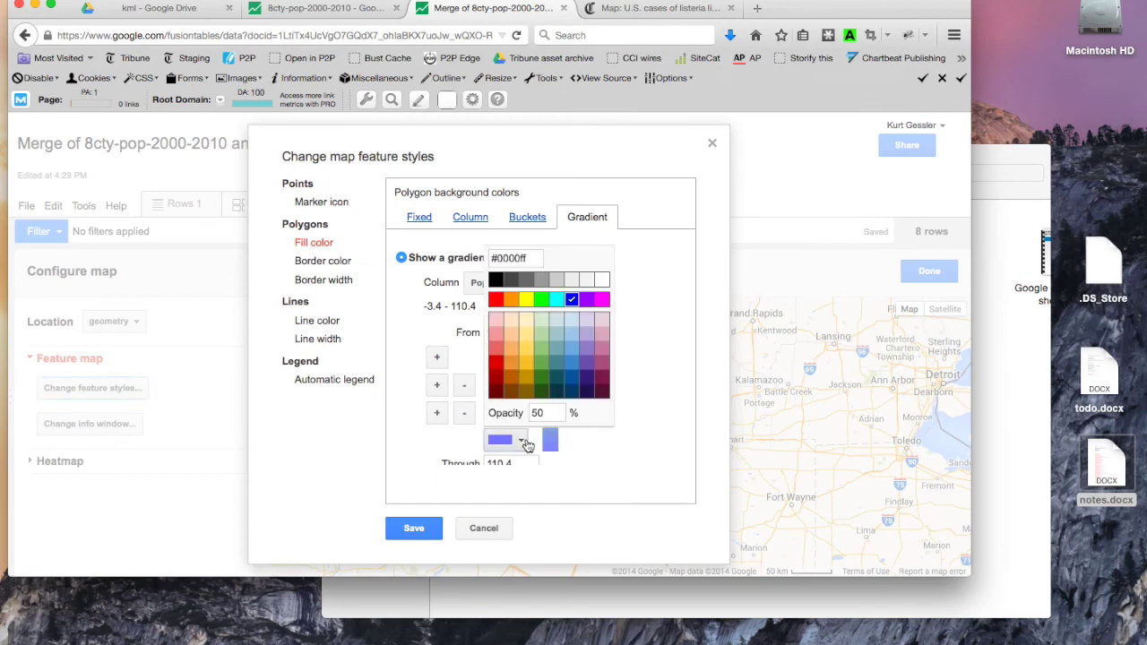
{"action": "left_click", "coordinate": [556, 394]}
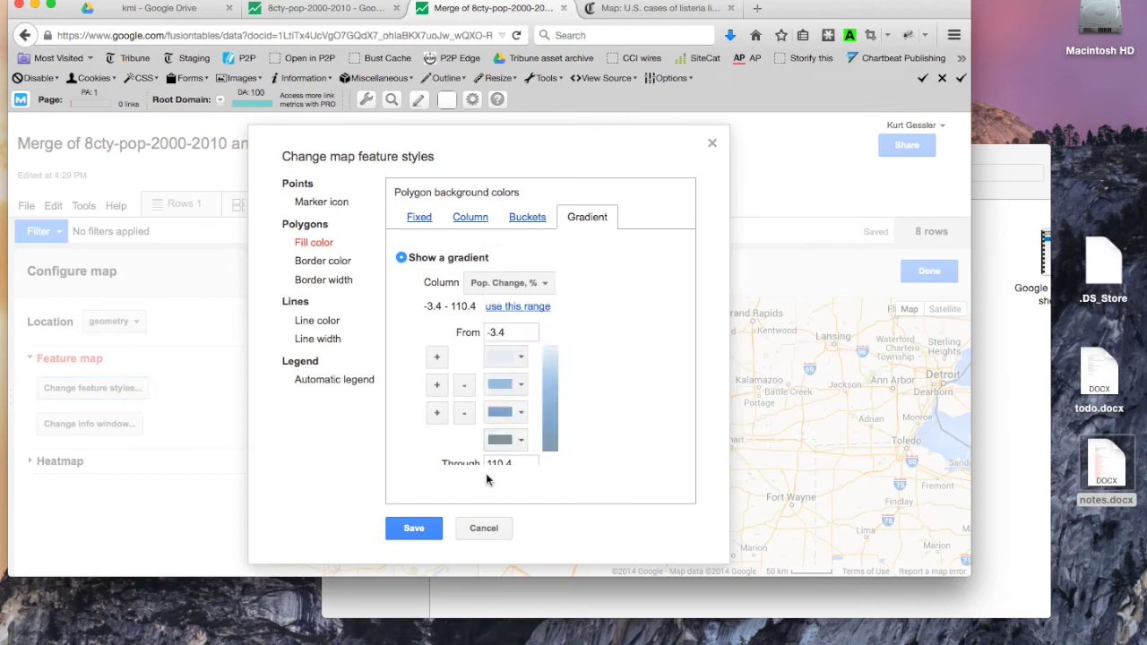
{"action": "left_click", "coordinate": [413, 528]}
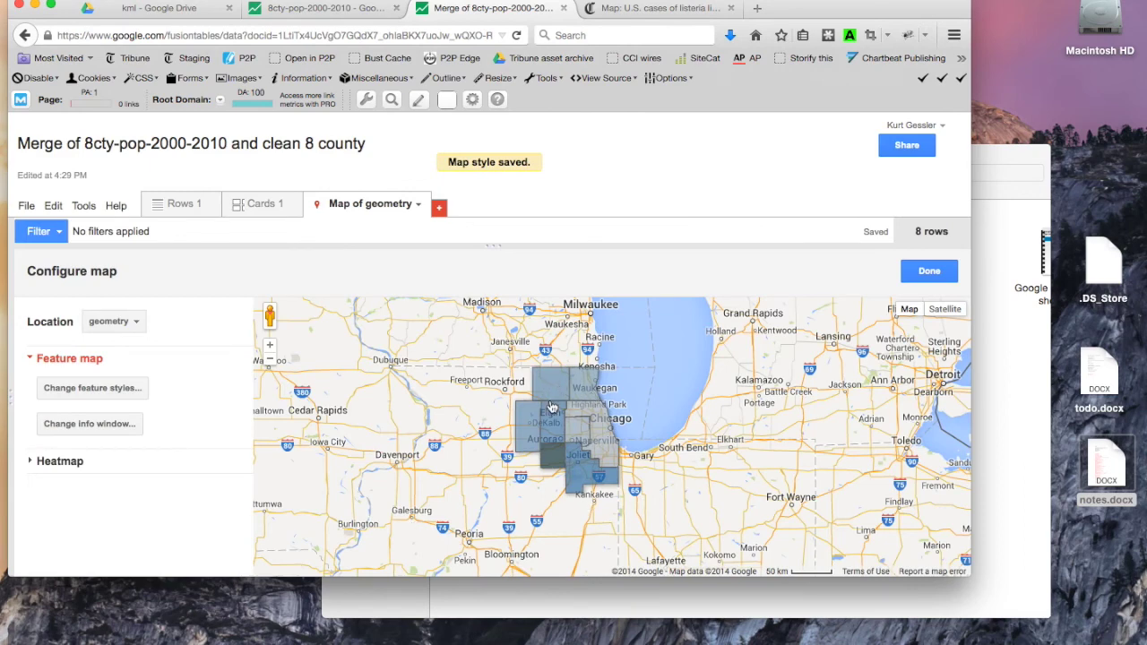
Set the polygon fill's fourth gradient stop to dark blue and its third stop to medium blue #3d85c6
{"action": "left_click", "coordinate": [120, 392]}
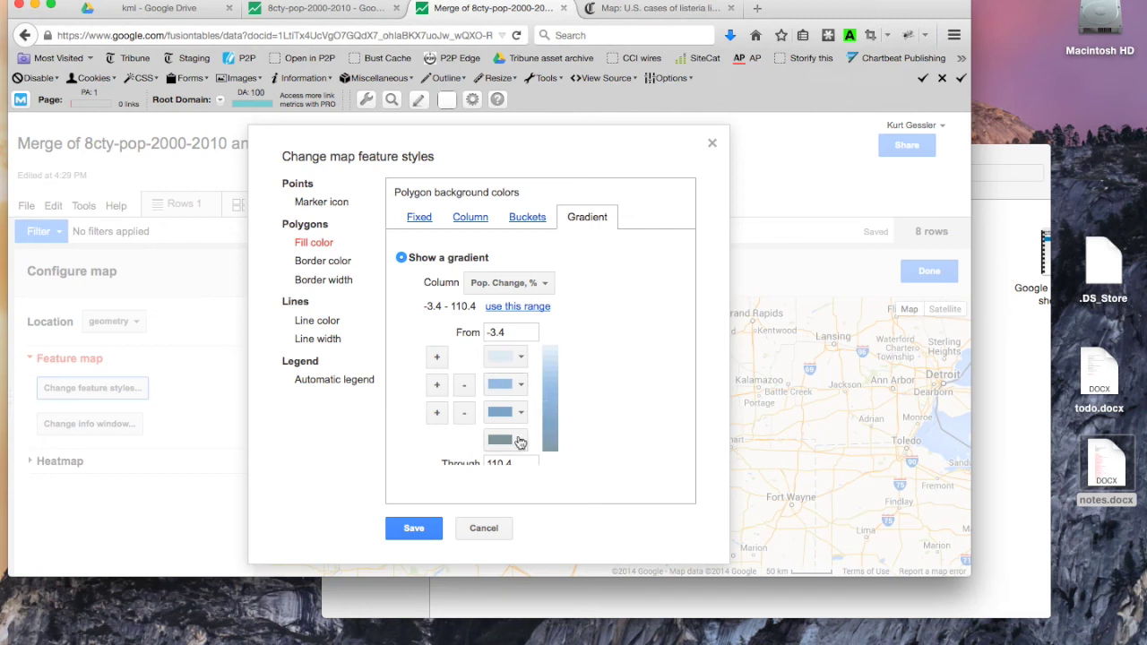
{"action": "left_click", "coordinate": [503, 439]}
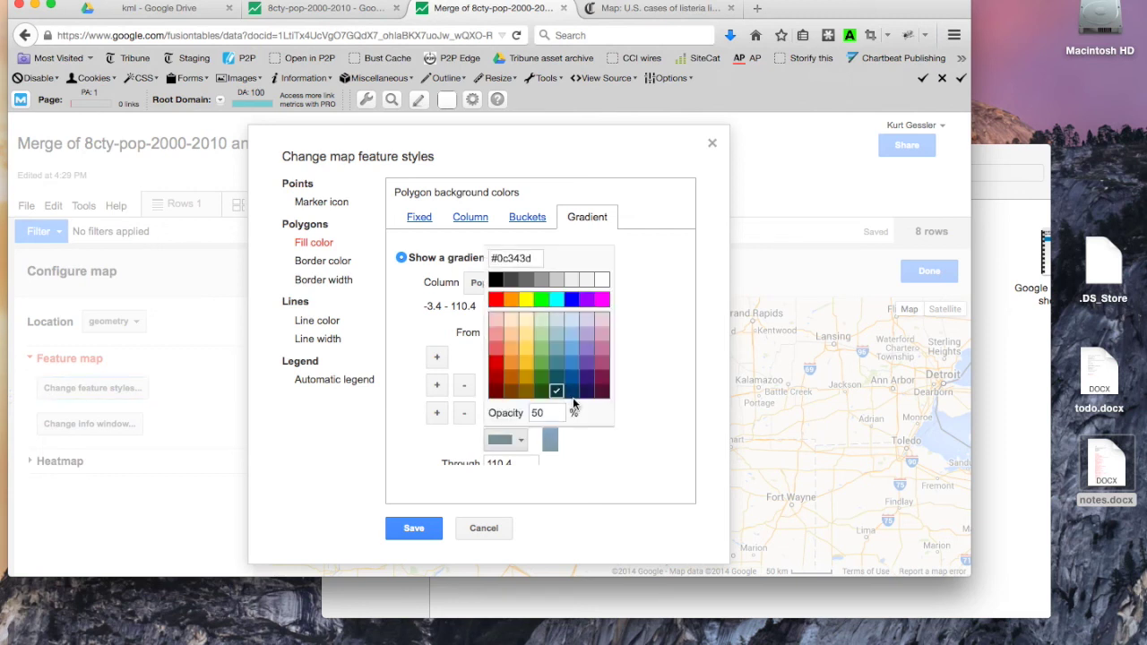
{"action": "left_click", "coordinate": [570, 390]}
{"action": "left_click", "coordinate": [503, 412]}
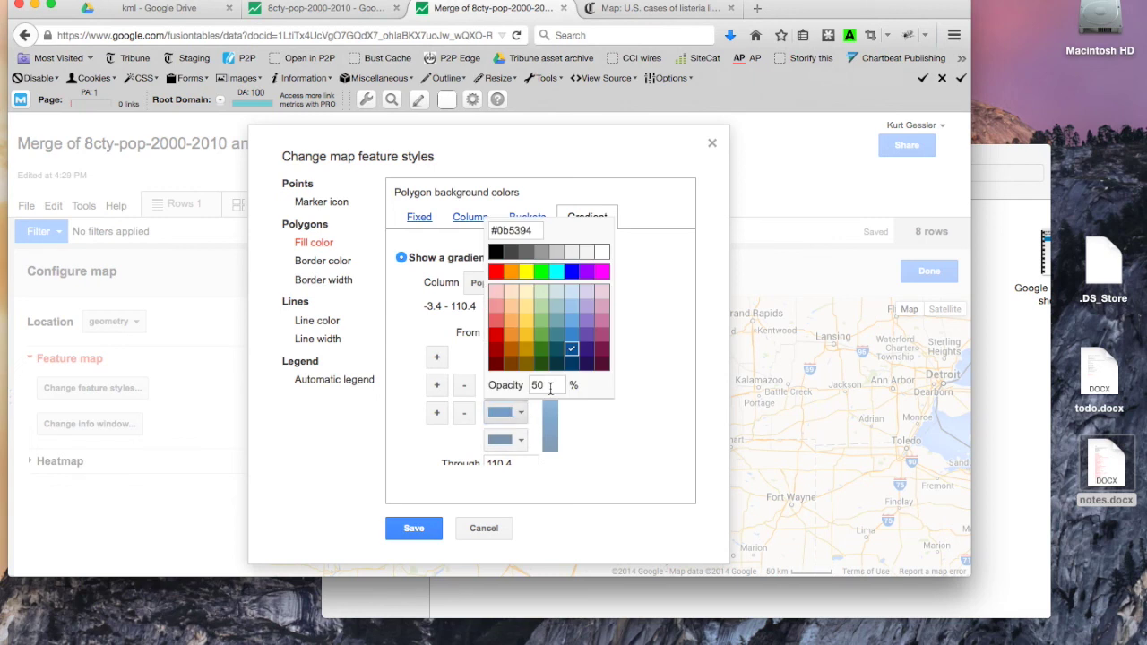
{"action": "left_click", "coordinate": [571, 333]}
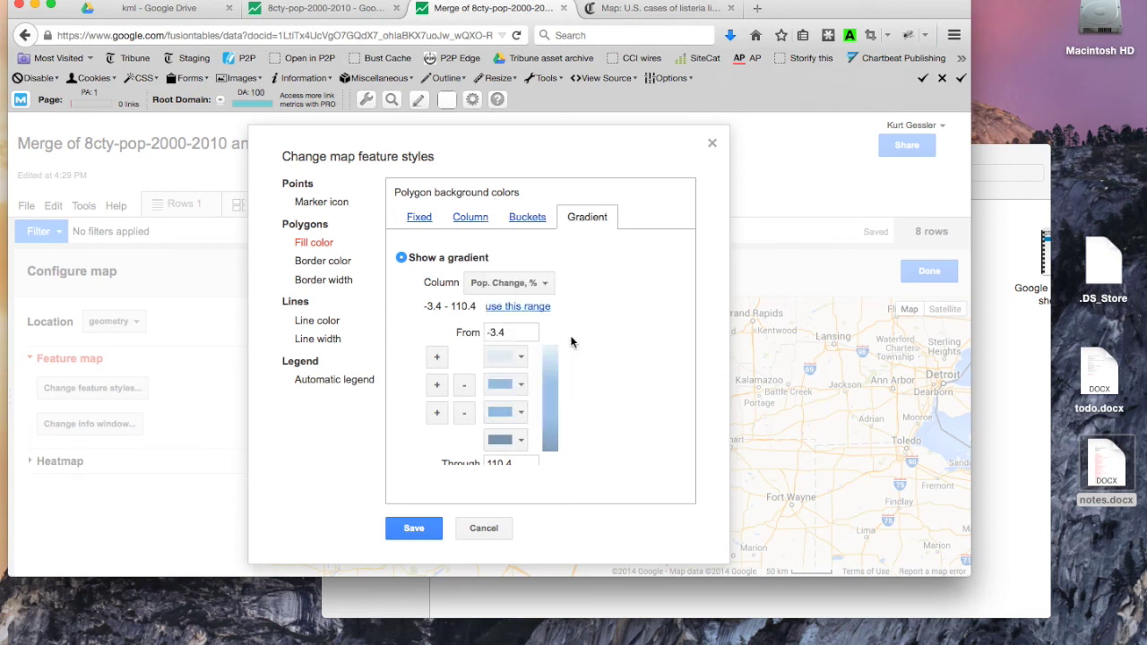
Change the second gradient stop of the polygon fill to light blue and save the map style
{"action": "left_click", "coordinate": [513, 387]}
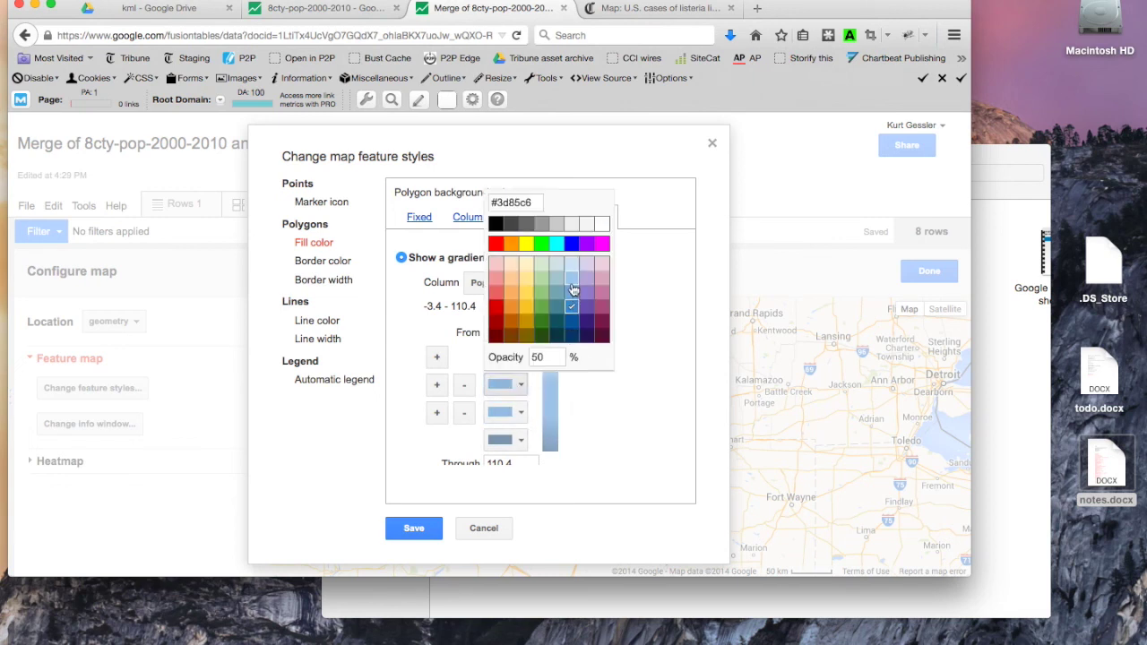
{"action": "left_click", "coordinate": [572, 284]}
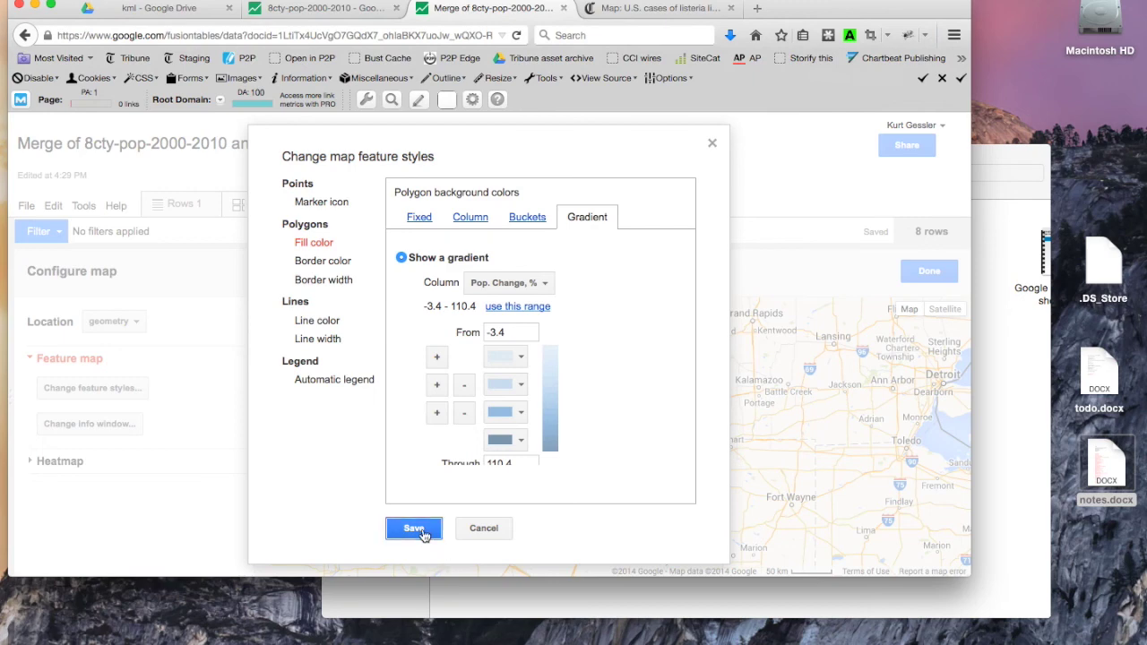
{"action": "left_click", "coordinate": [422, 531]}
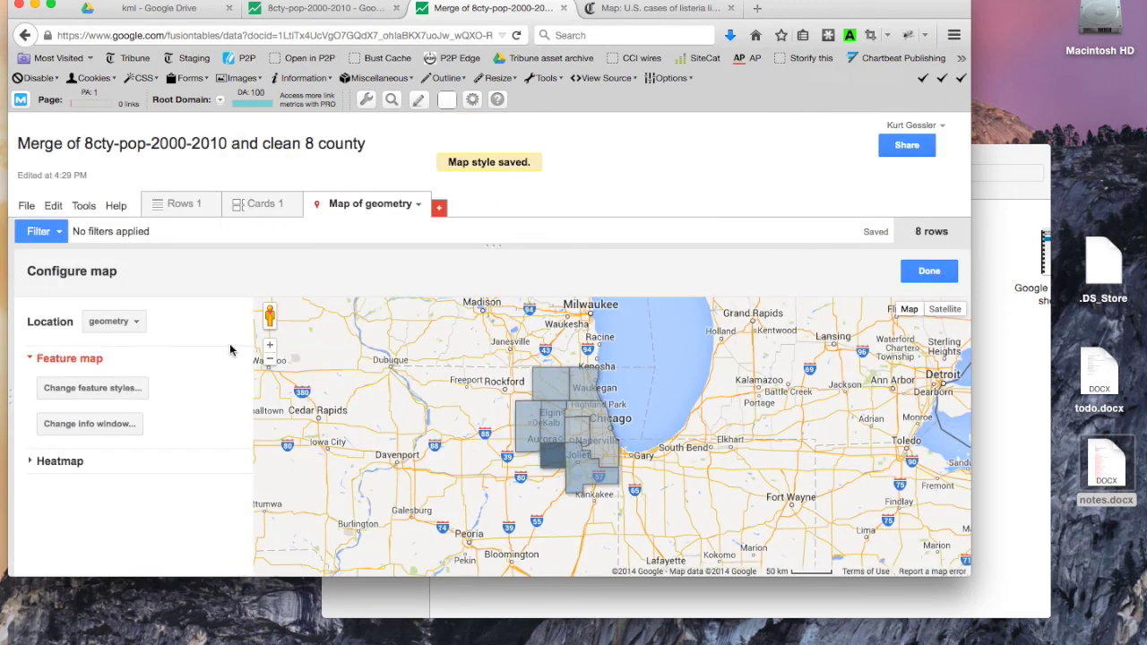
Change the merged table's visibility from the publish settings to Public on the web and save the sharing settings
{"action": "left_click", "coordinate": [269, 345]}
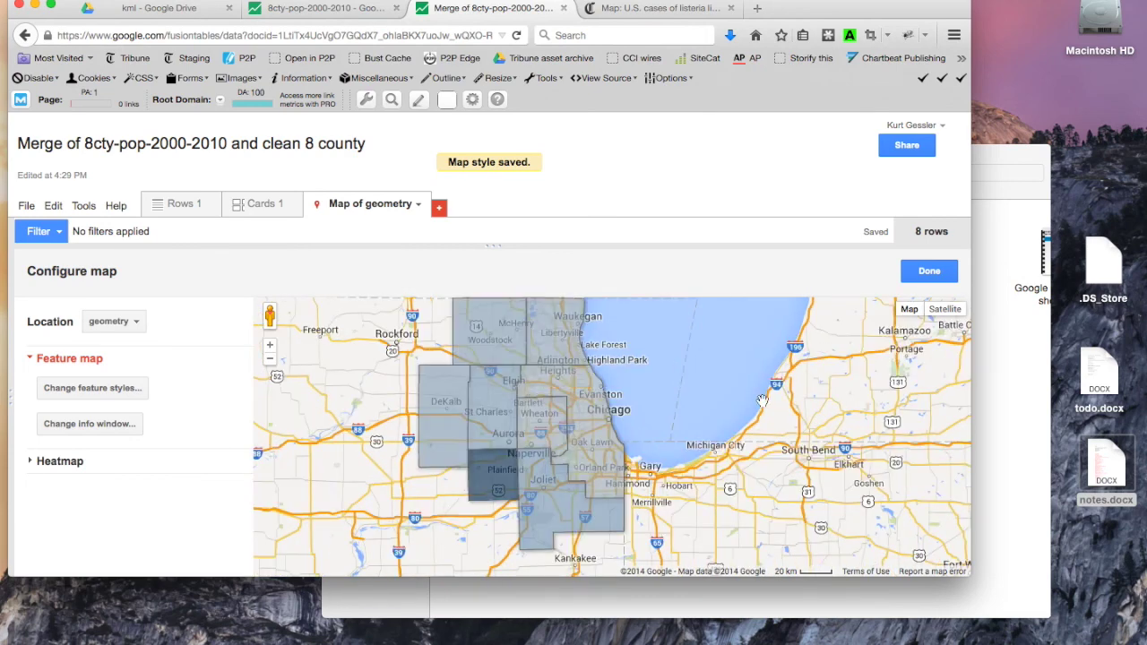
{"action": "left_click_drag", "start_coordinate": [732, 374], "coordinate": [768, 379]}
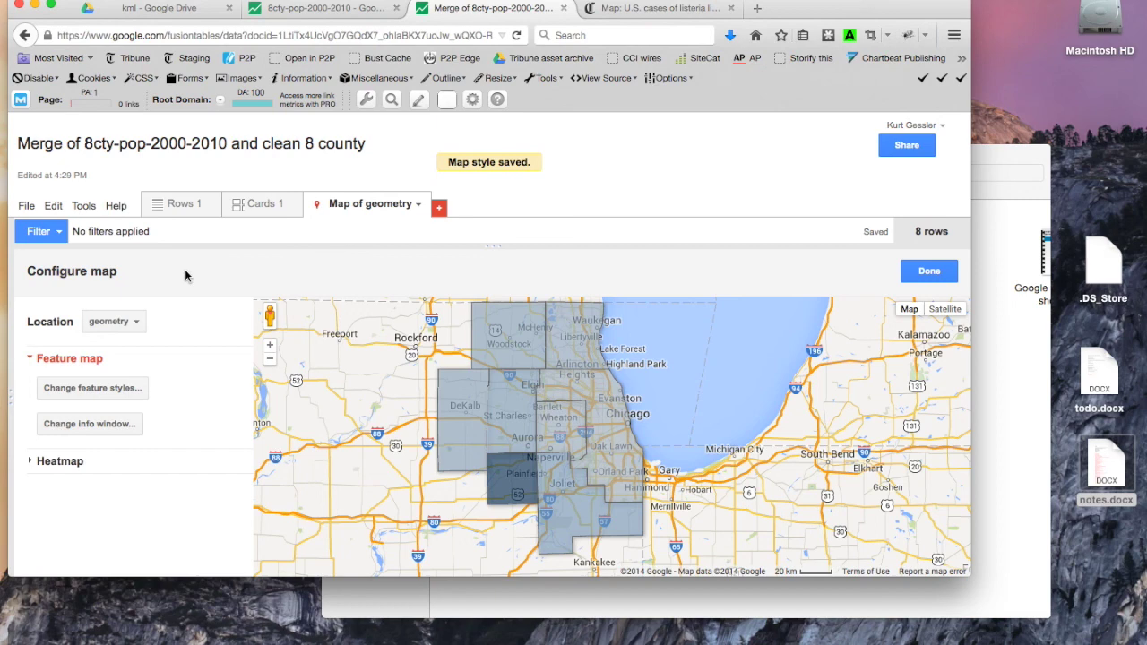
{"action": "left_click", "coordinate": [84, 207]}
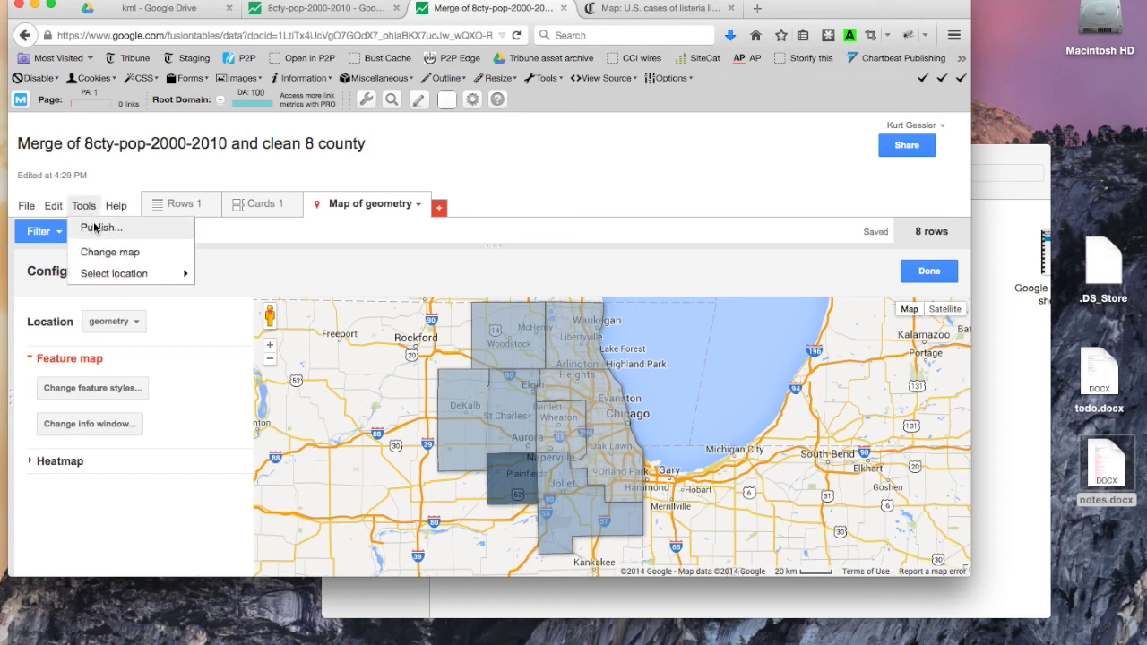
{"action": "left_click", "coordinate": [94, 228]}
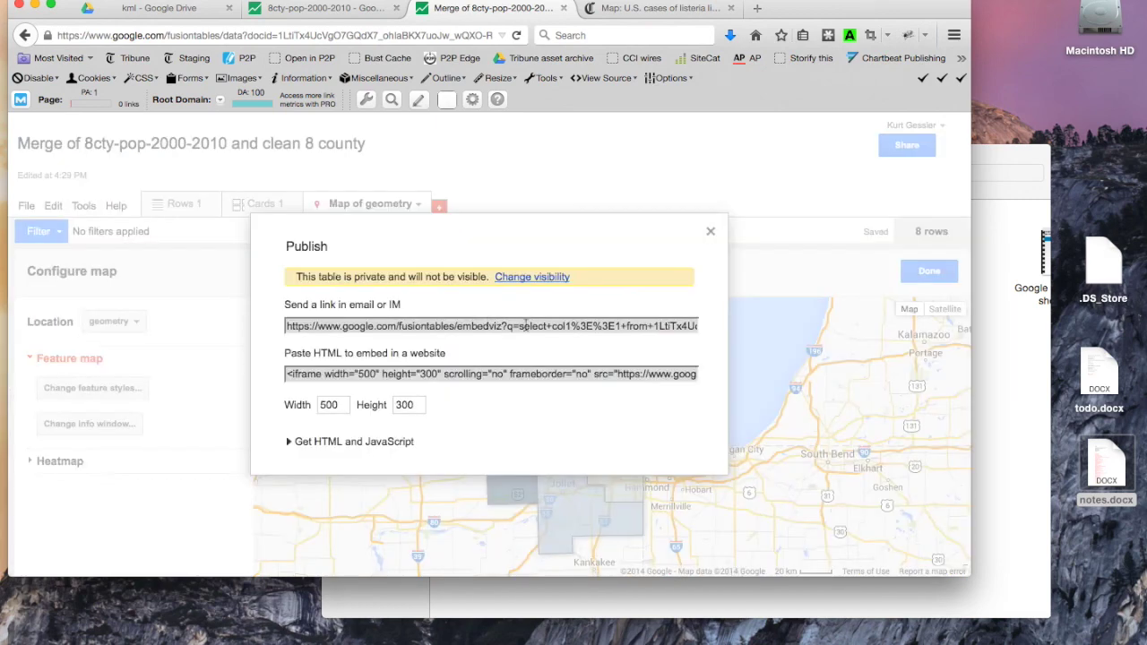
{"action": "left_click", "coordinate": [544, 277]}
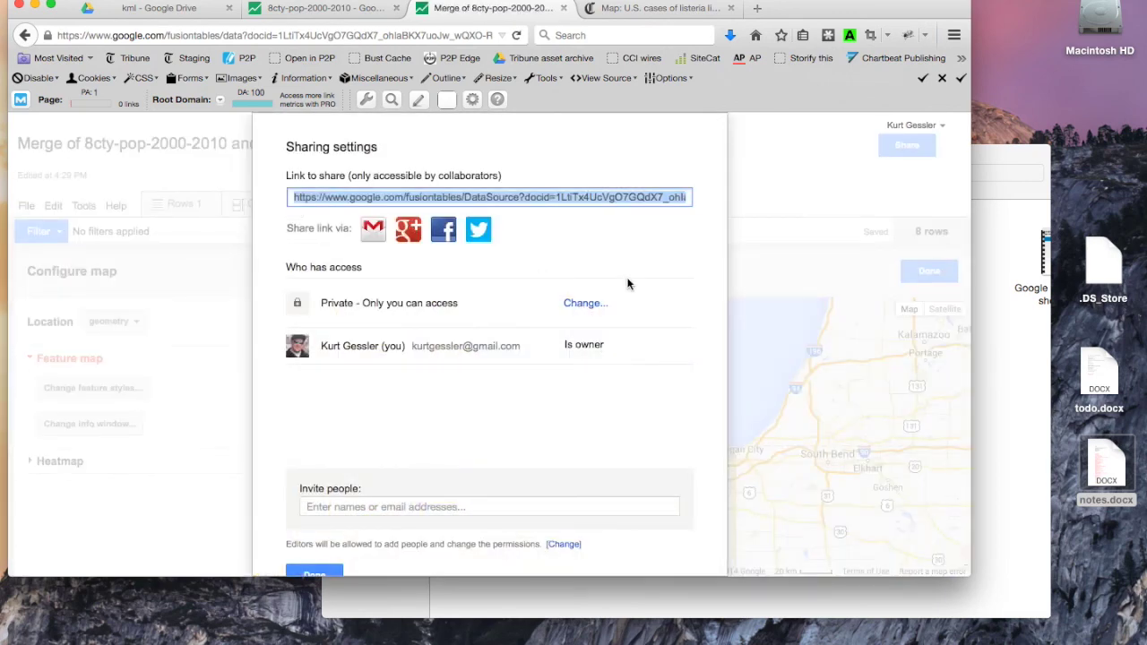
{"action": "left_click", "coordinate": [583, 304]}
{"action": "left_click", "coordinate": [315, 287]}
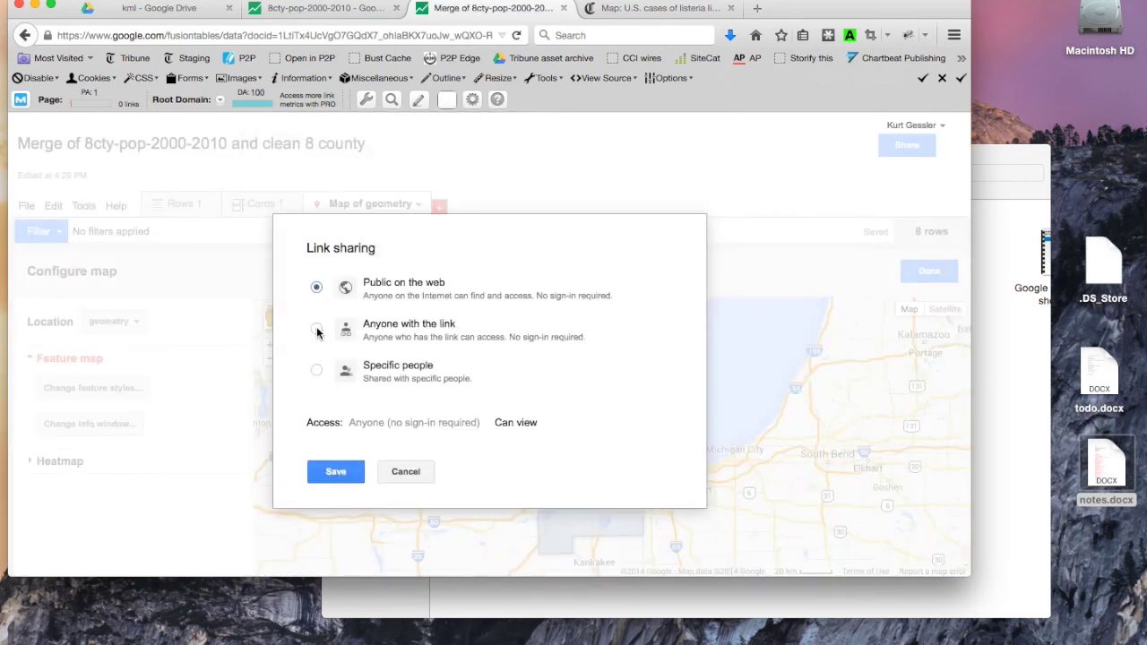
{"action": "left_click", "coordinate": [341, 477]}
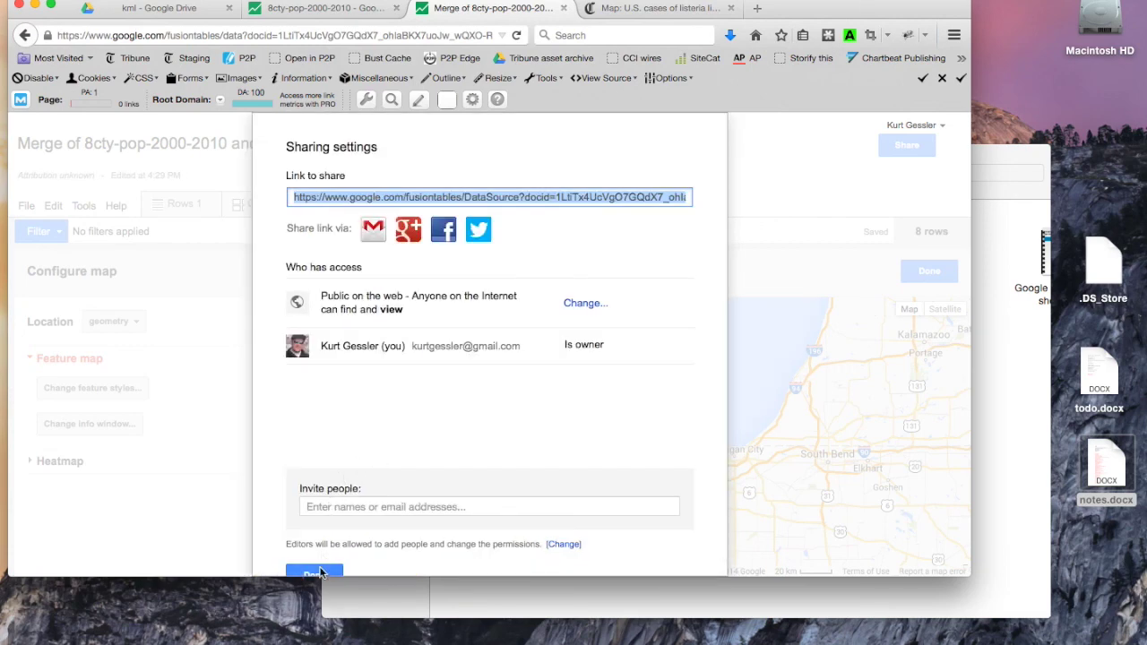
{"action": "left_click", "coordinate": [315, 573]}
Open the map's publish settings, set the embed width to 1600 and height to 900, and select the iframe embed code
{"action": "left_click", "coordinate": [83, 206]}
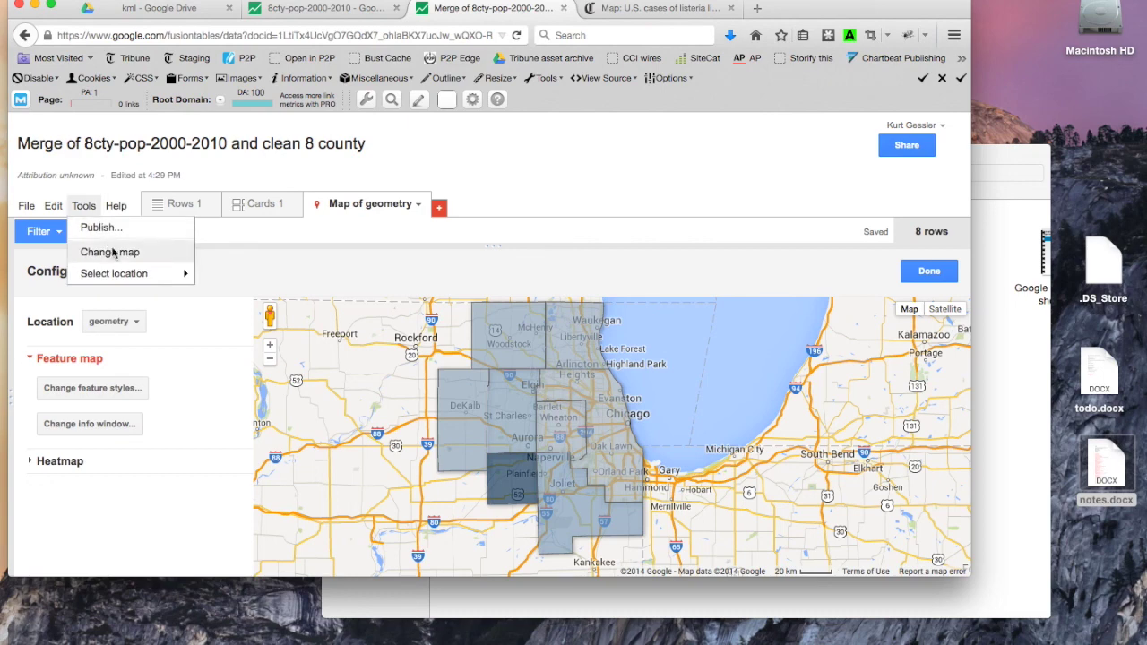
{"action": "left_click", "coordinate": [118, 228]}
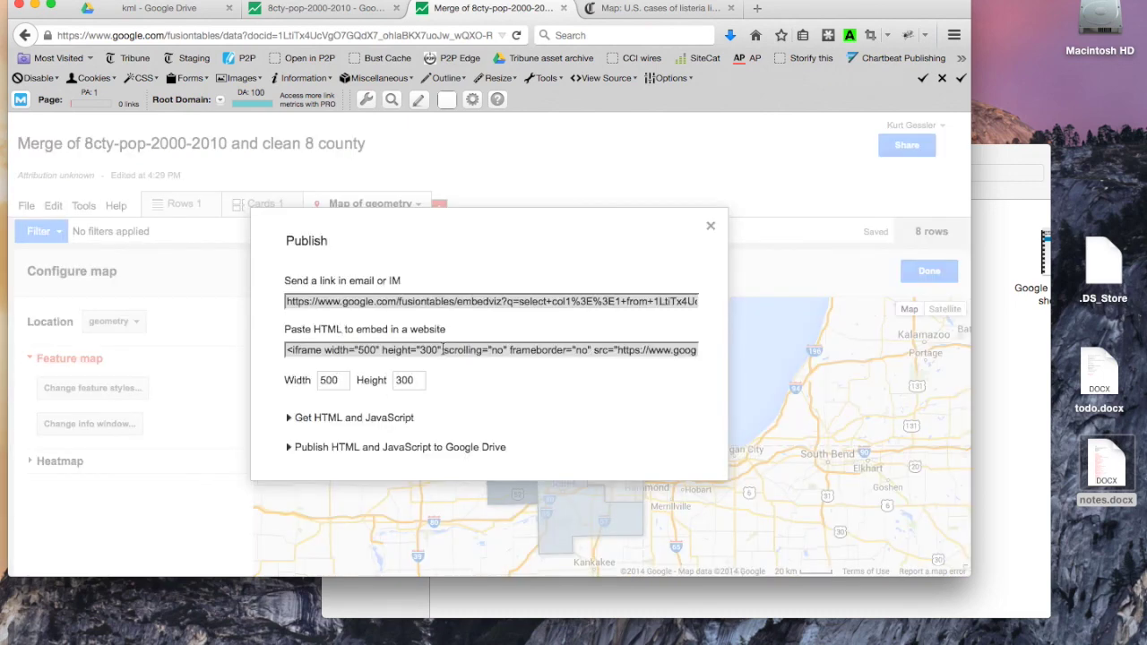
{"action": "left_click_drag", "start_coordinate": [340, 378], "coordinate": [280, 376]}
{"action": "type", "text": "1600"}
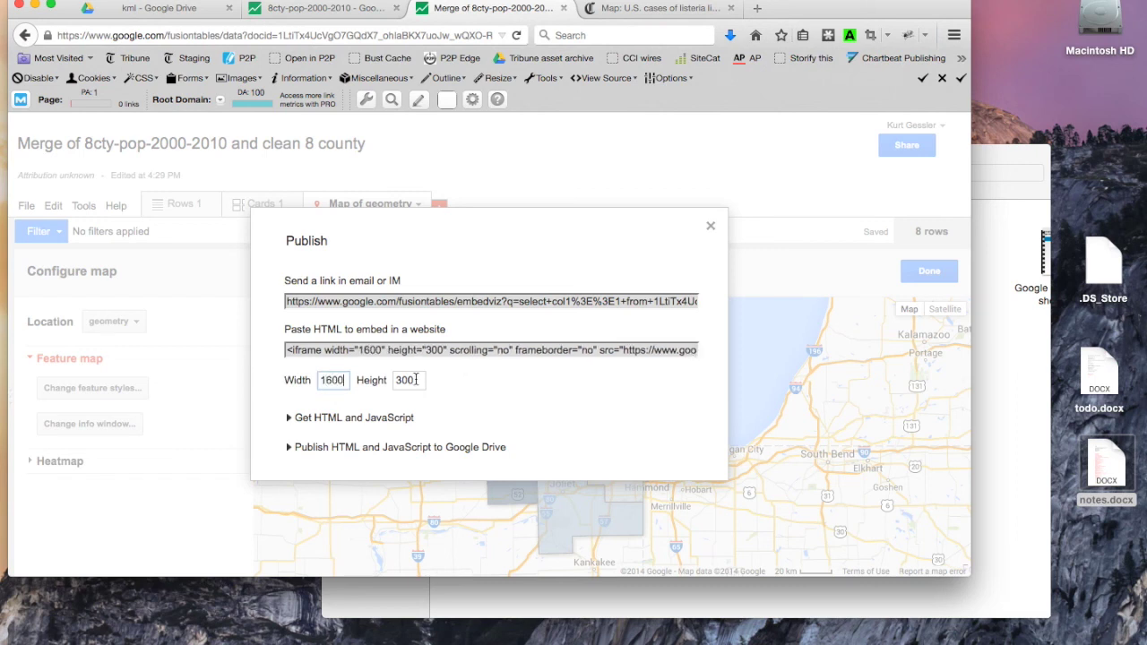
{"action": "left_click_drag", "start_coordinate": [413, 378], "coordinate": [325, 370]}
{"action": "type", "text": "900"}
{"action": "left_click", "coordinate": [488, 347]}
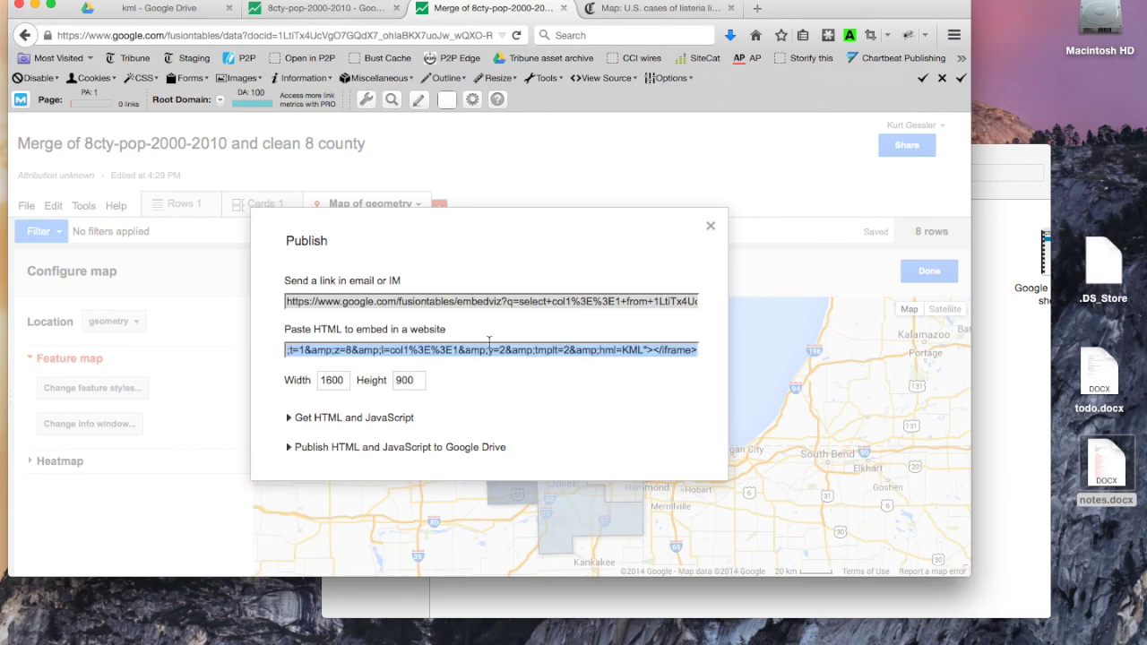